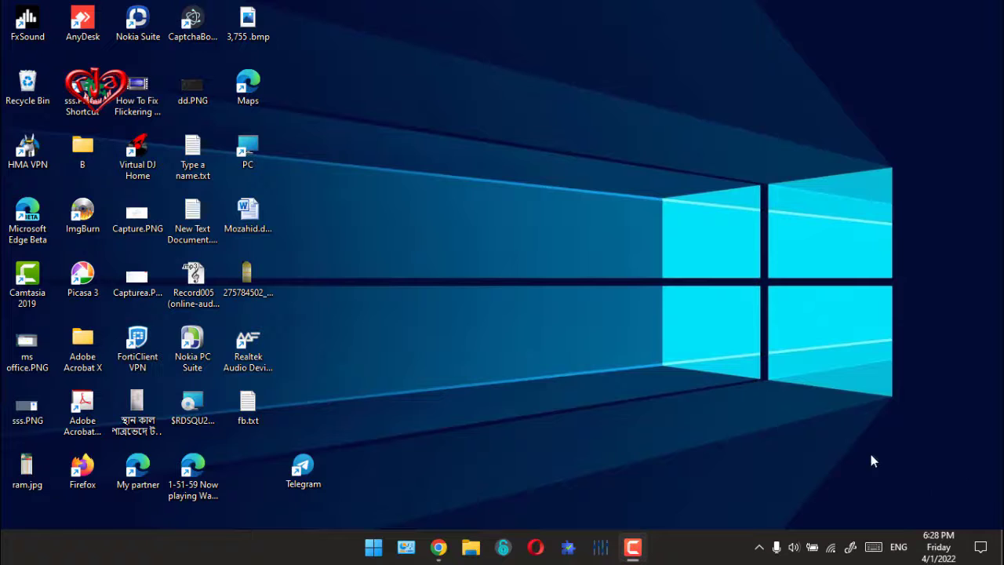
Launch Google Chrome from the Windows taskbar to get a New Tab page.
click(439, 546)
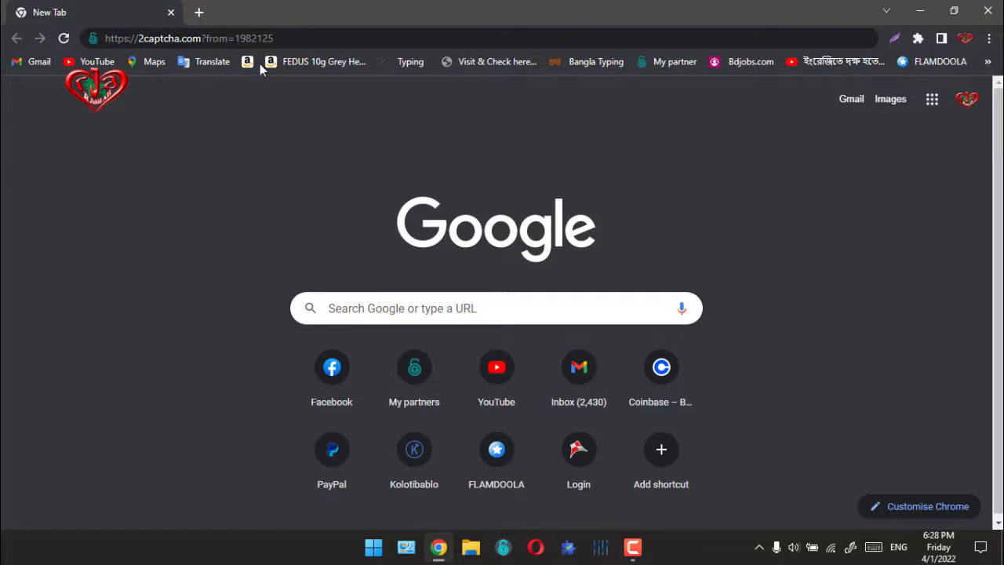
Load 2captcha.com from the address bar to reach the worker dashboard.
click(297, 37)
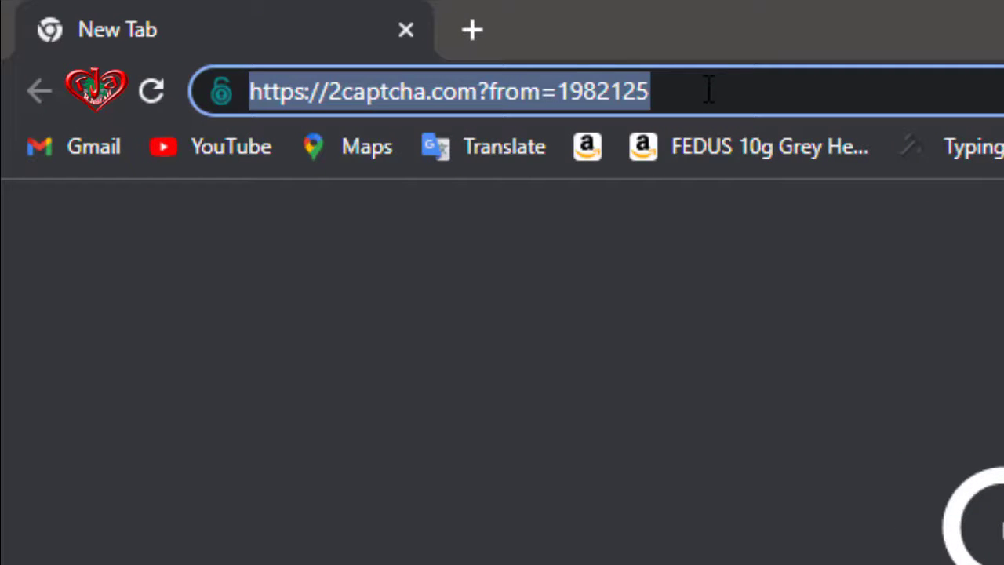
key(Return)
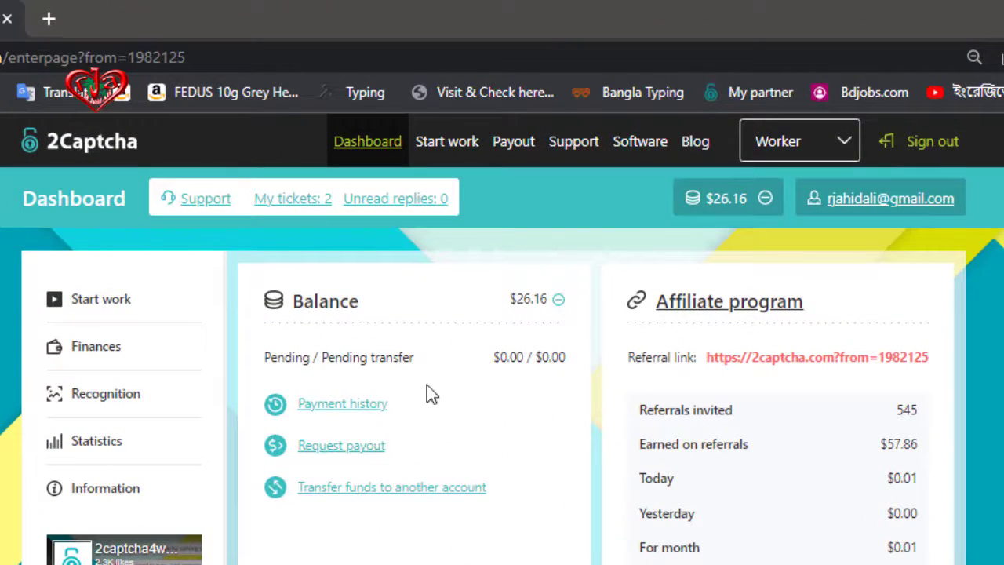
scroll(427, 384, down, 3)
scroll(427, 384, down, 3)
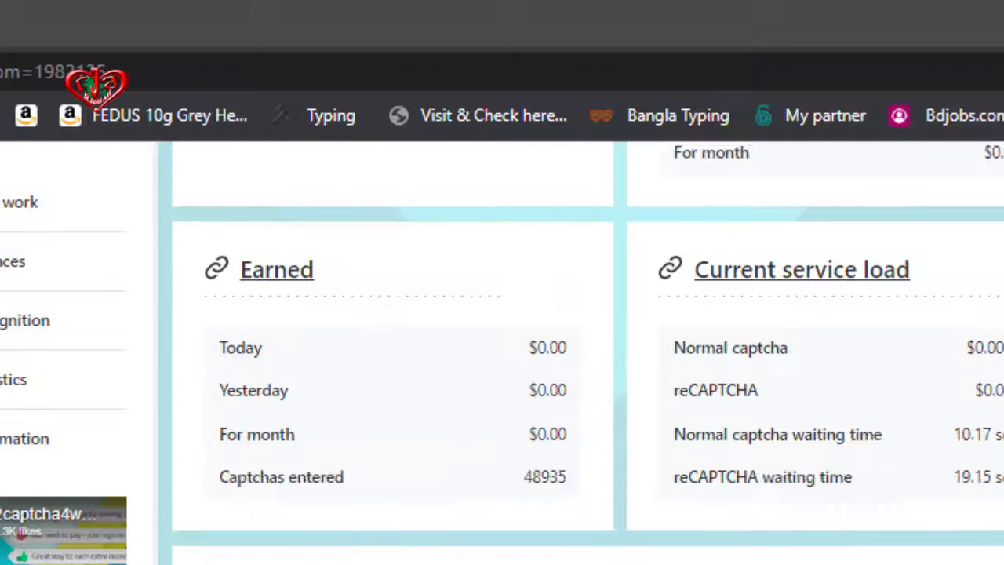
scroll(734, 407, up, 5)
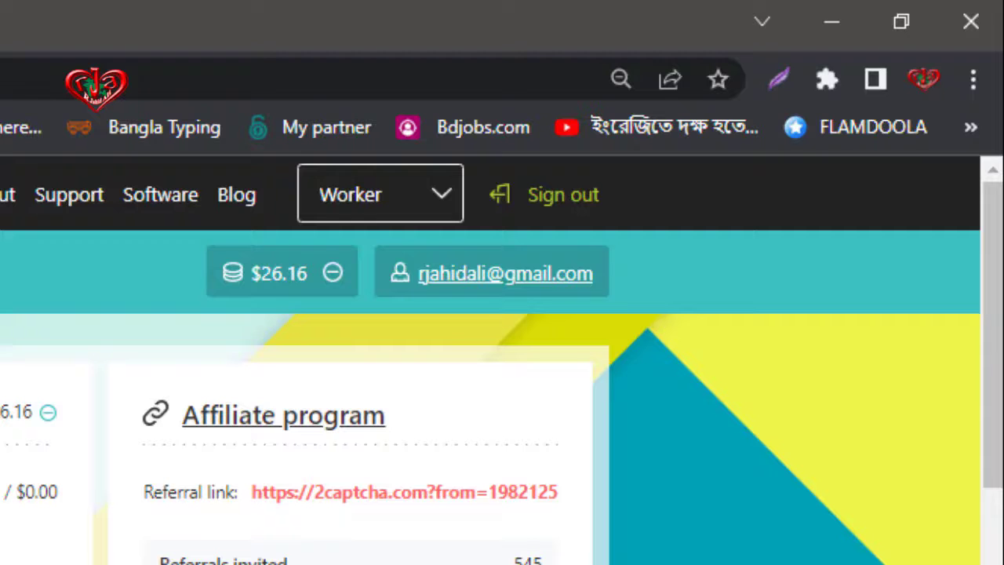
Sign out, open the Sign up form, and autofill the saved email address.
click(584, 216)
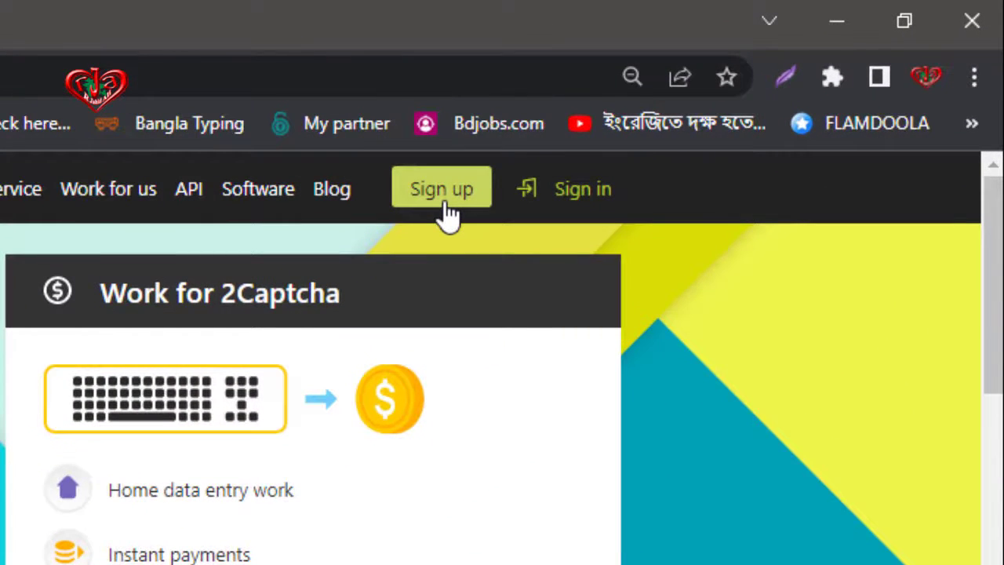
click(447, 212)
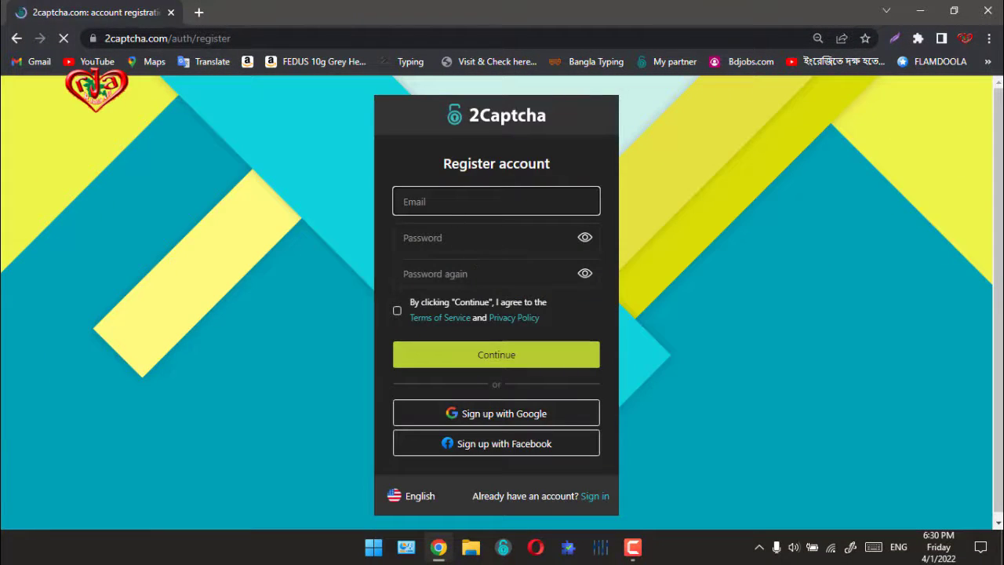
click(437, 202)
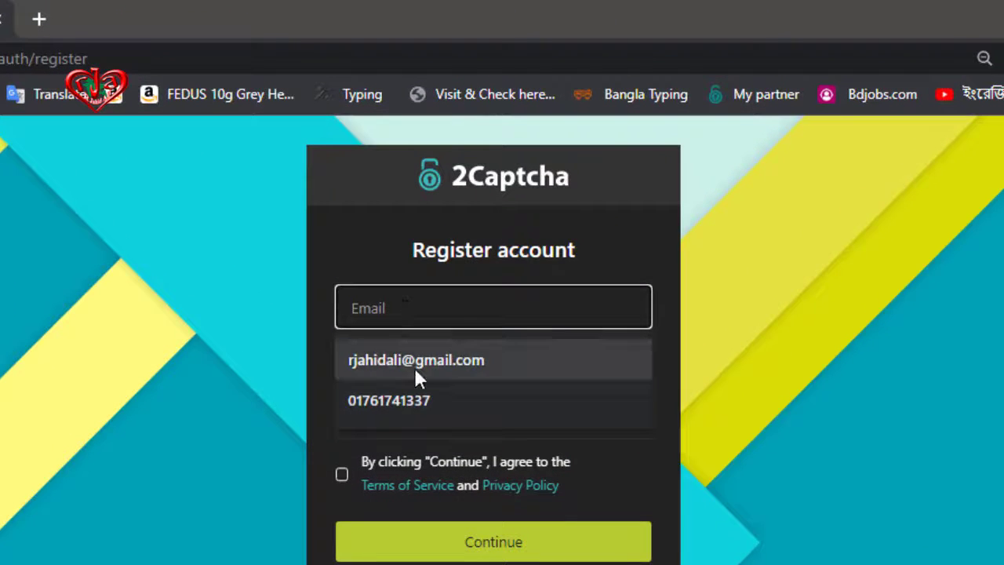
click(436, 206)
key(Down)
key(Return)
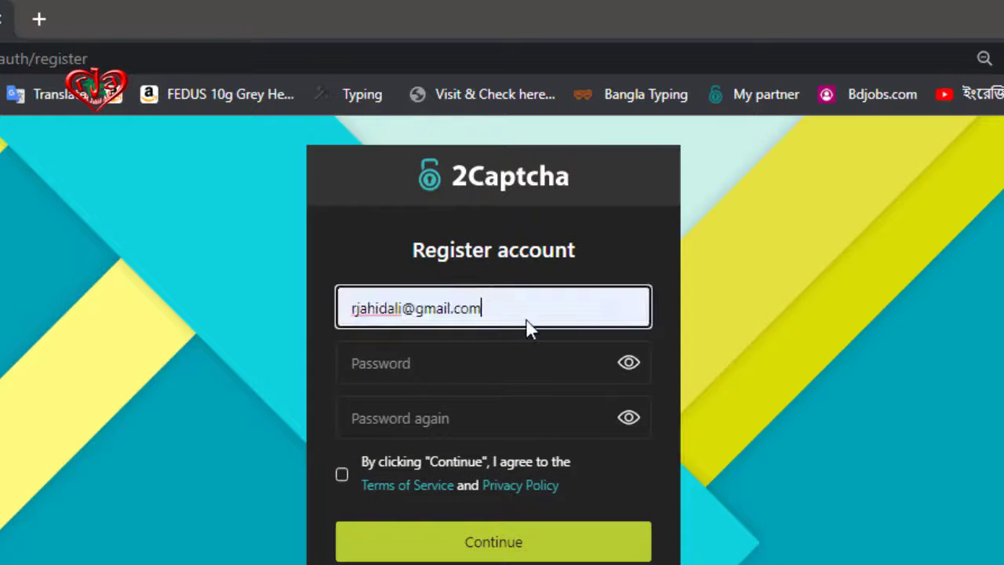
Visit both password fields without saving suggestions, tick the Terms checkbox, and select the email.
click(406, 369)
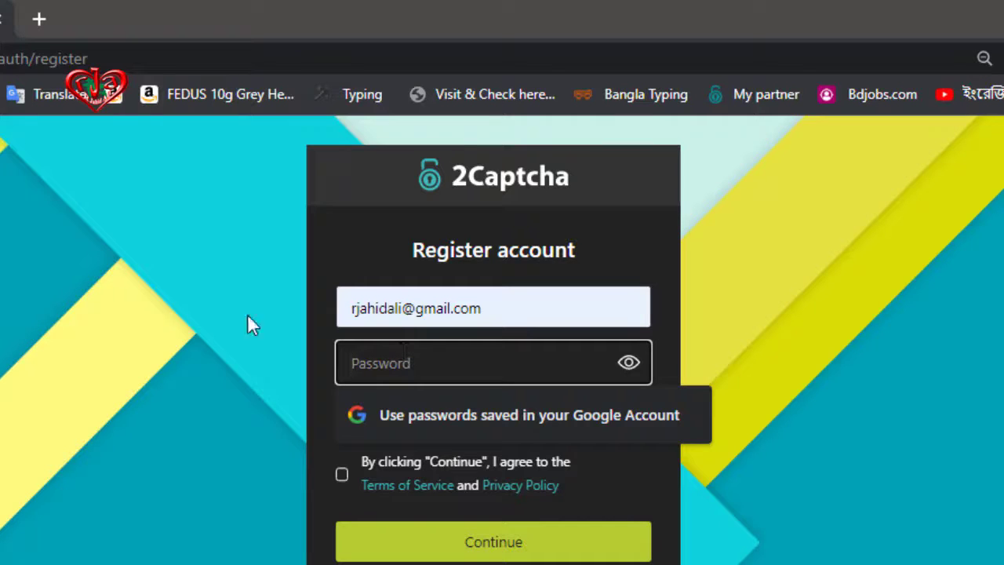
click(163, 297)
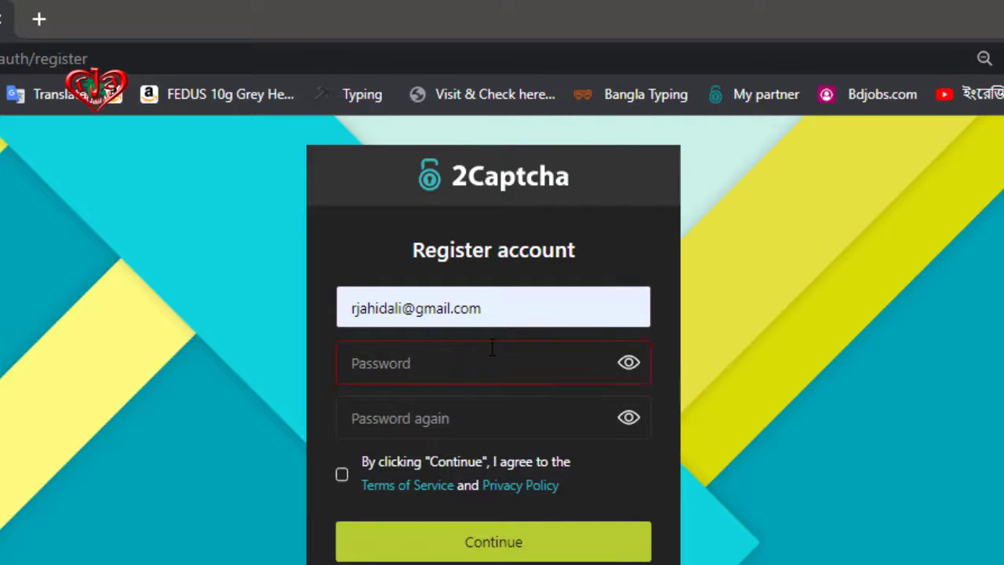
click(459, 363)
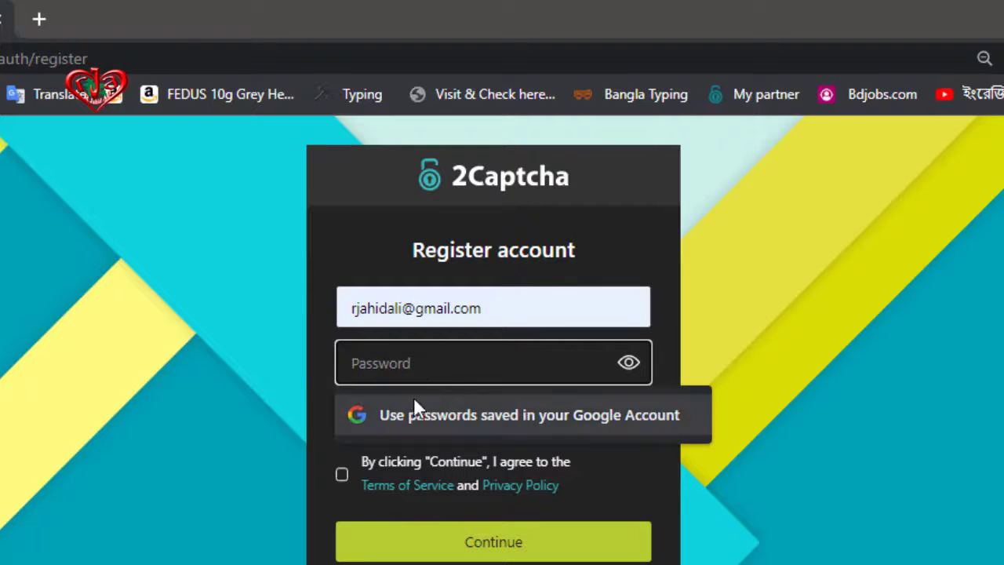
drag(831, 378, 443, 409)
click(441, 409)
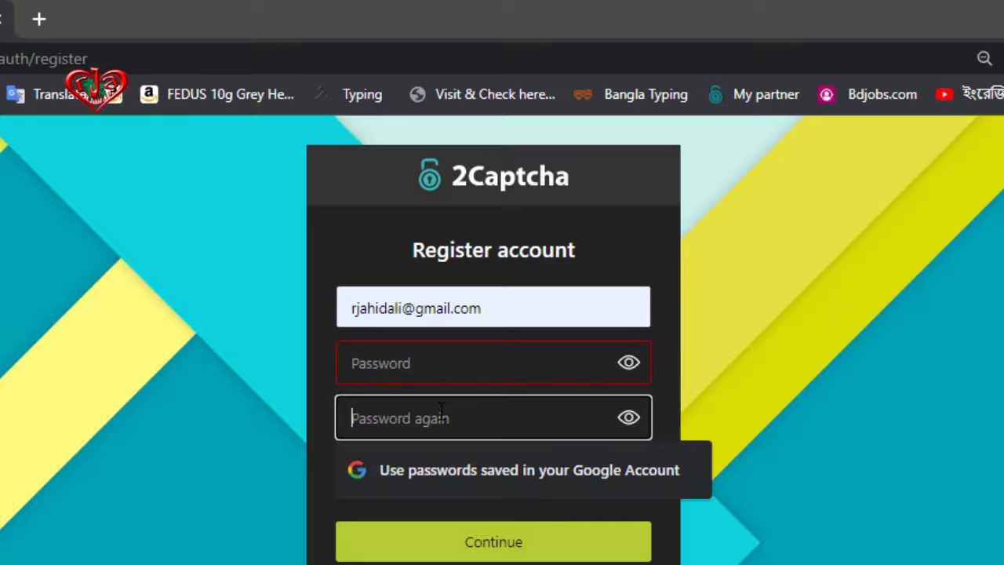
click(196, 404)
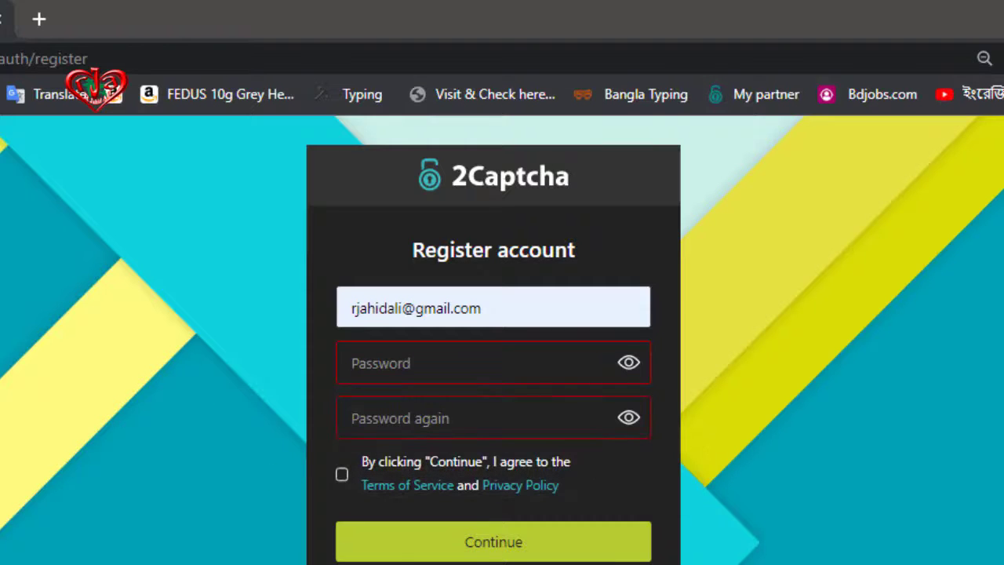
click(342, 477)
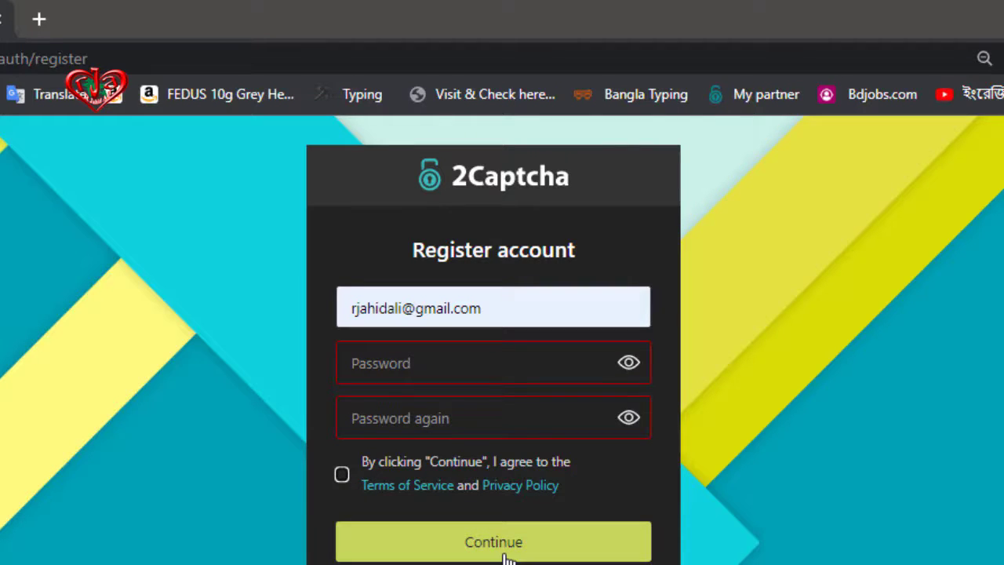
triple_click(403, 308)
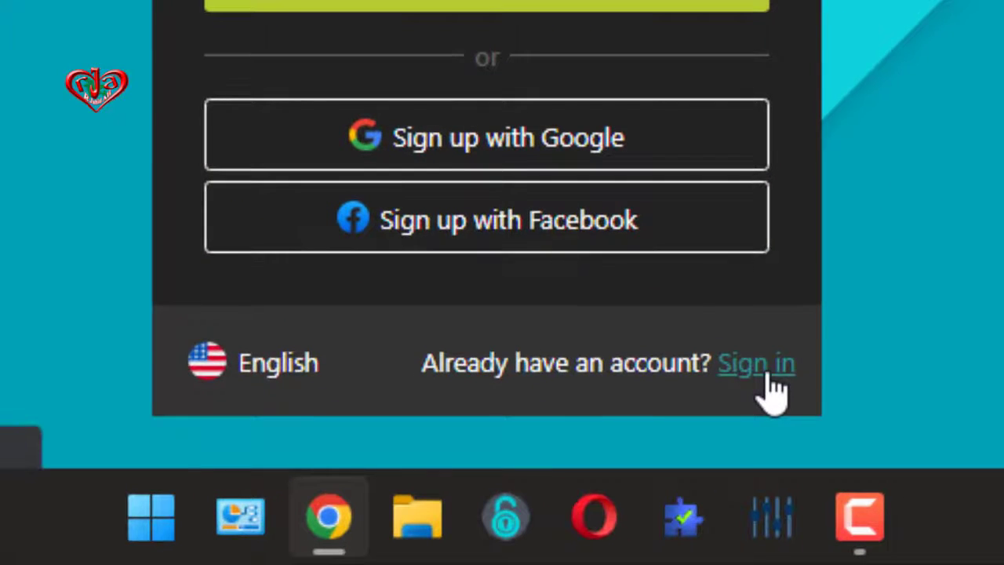
On the Sign in page, autofill the email, enter the account password, and continue.
click(767, 375)
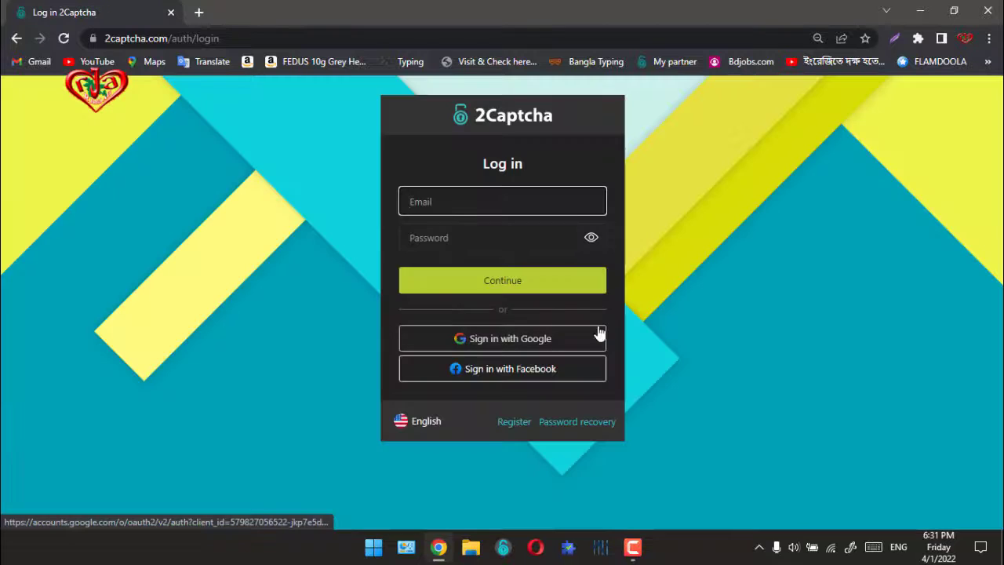
click(452, 202)
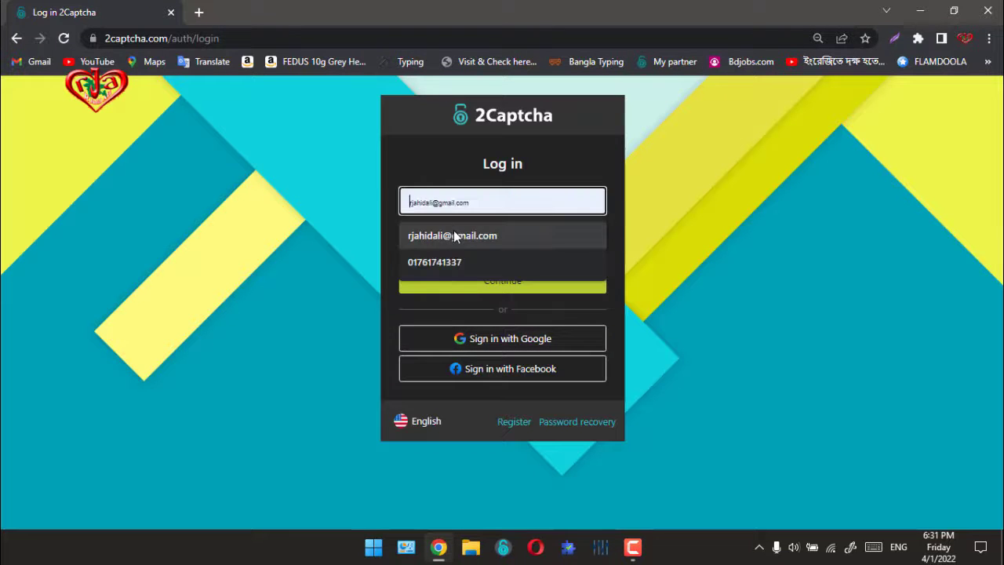
click(494, 236)
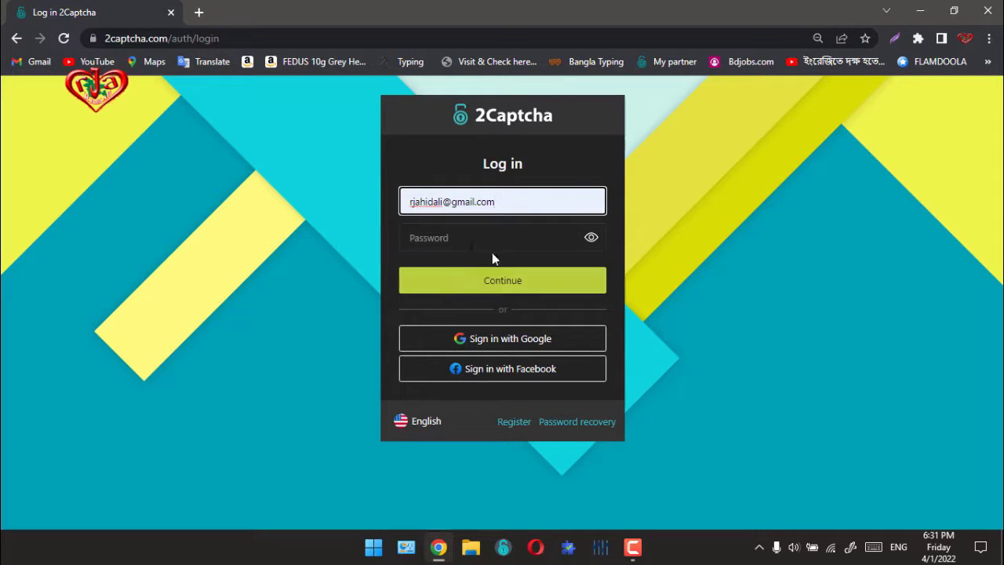
click(466, 244)
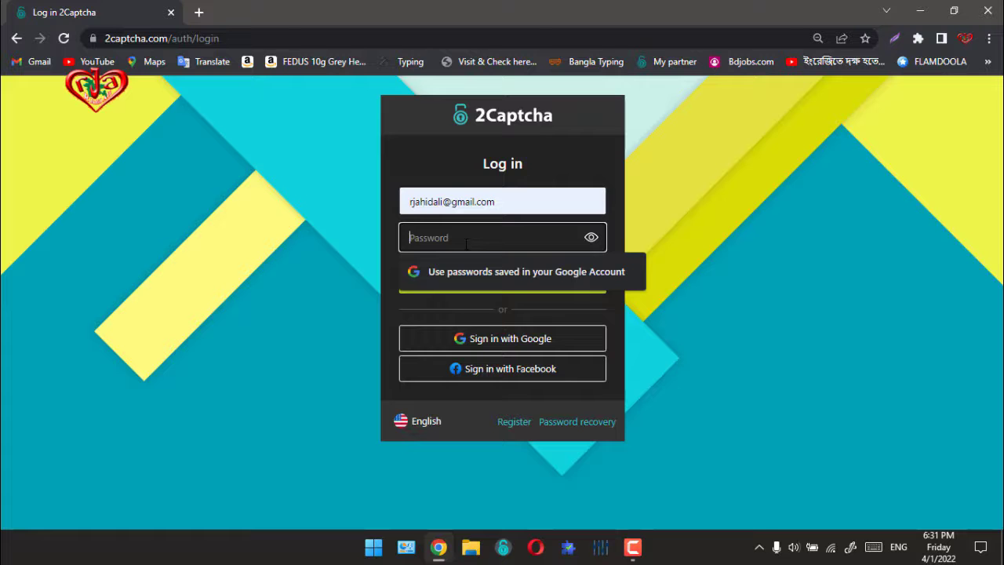
text(********)
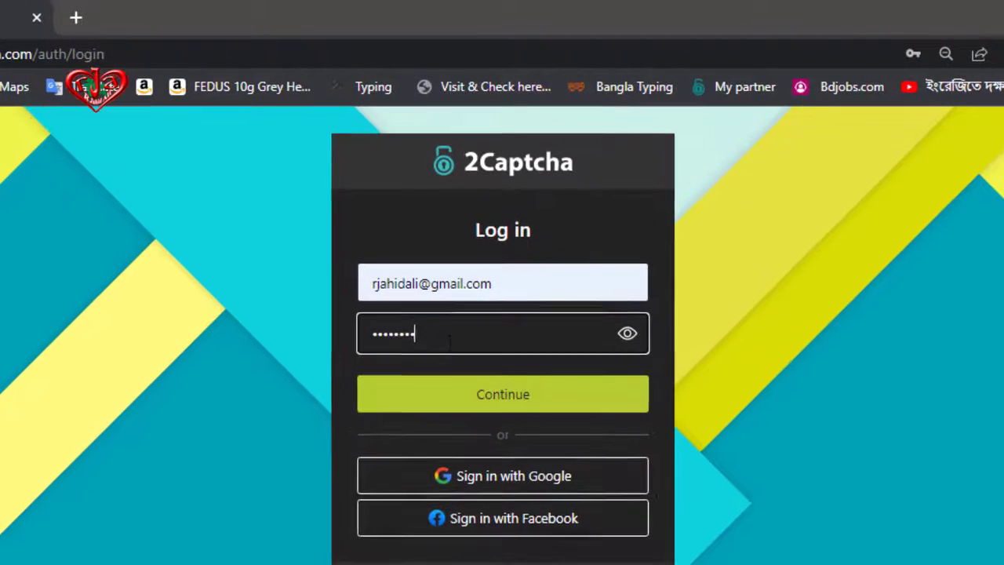
click(495, 404)
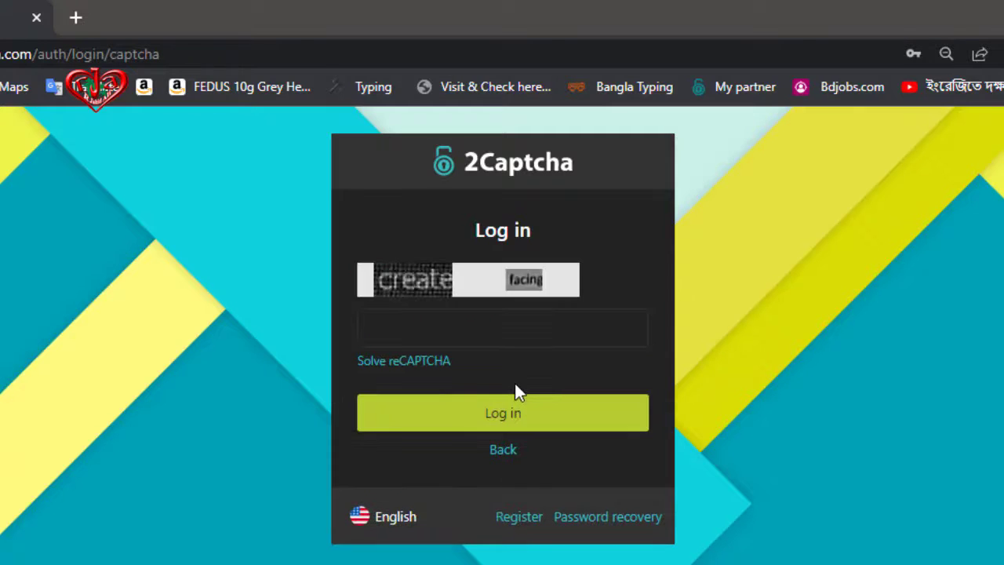
Answer the login captcha and log in, then check the $26.16 balance on the dashboard.
click(448, 327)
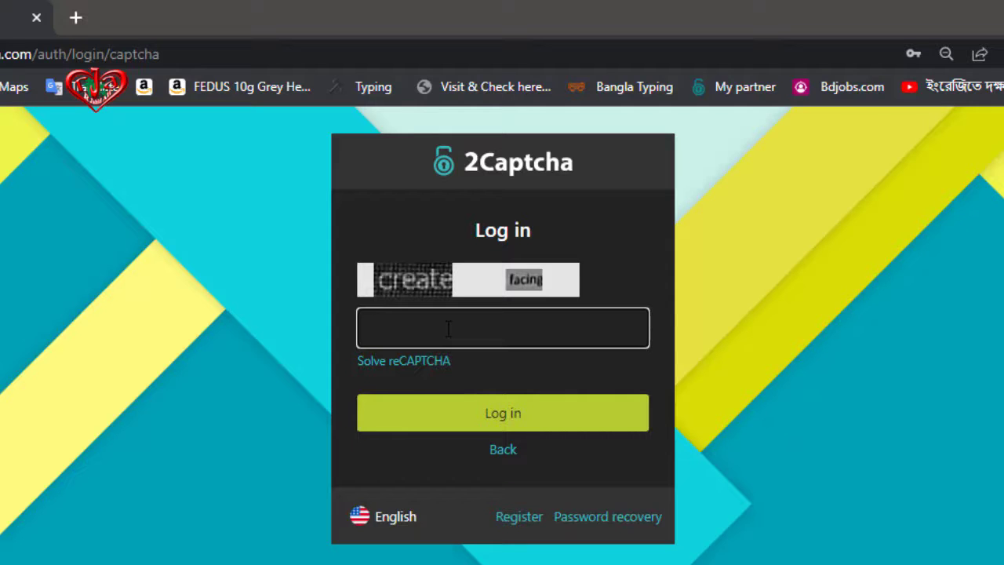
text(c)
text(r)
text(eate facing)
click(499, 427)
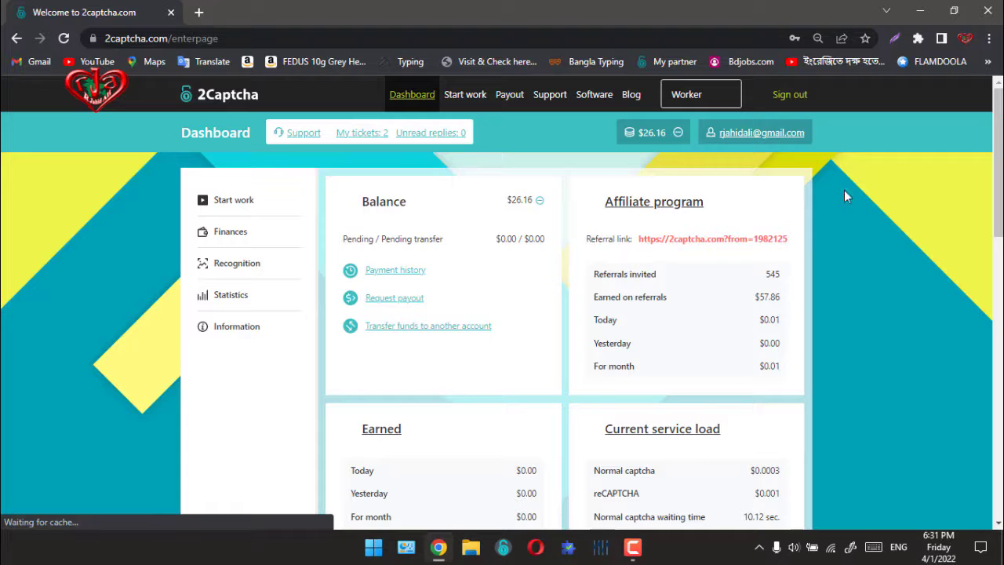
drag(507, 201, 533, 201)
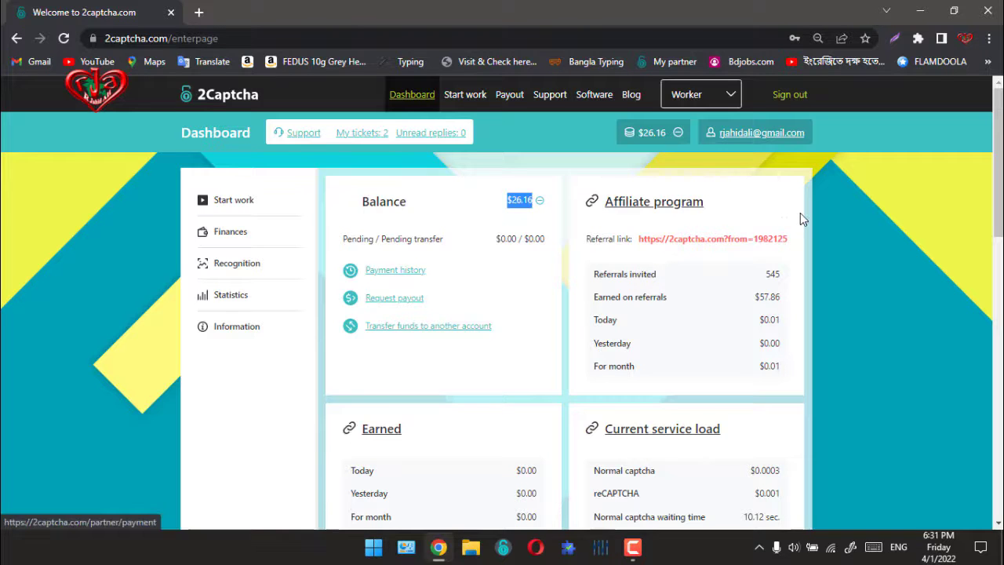
scroll(578, 285, down, 10)
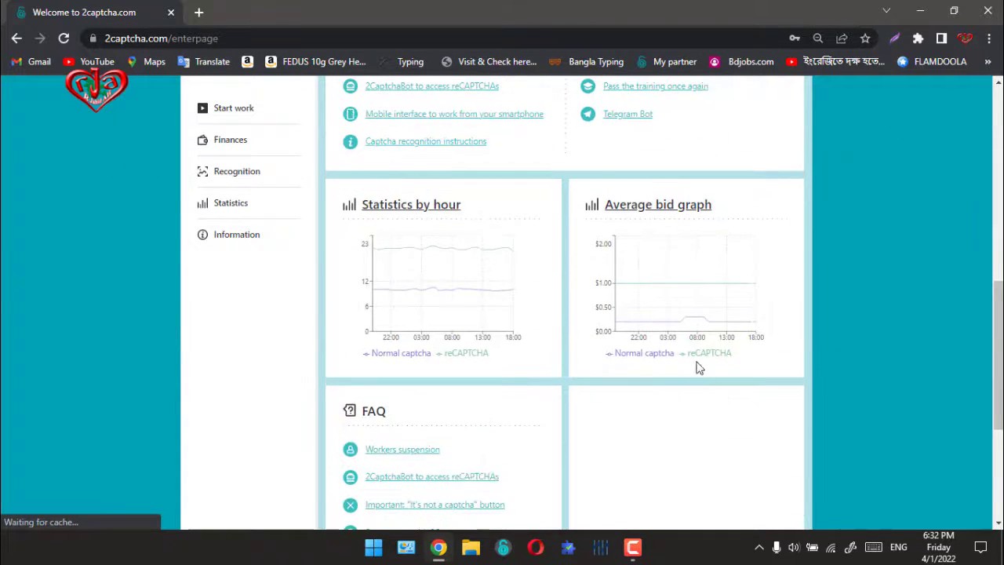
scroll(723, 402, up, 5)
scroll(723, 402, up, 4)
scroll(690, 236, down, 1)
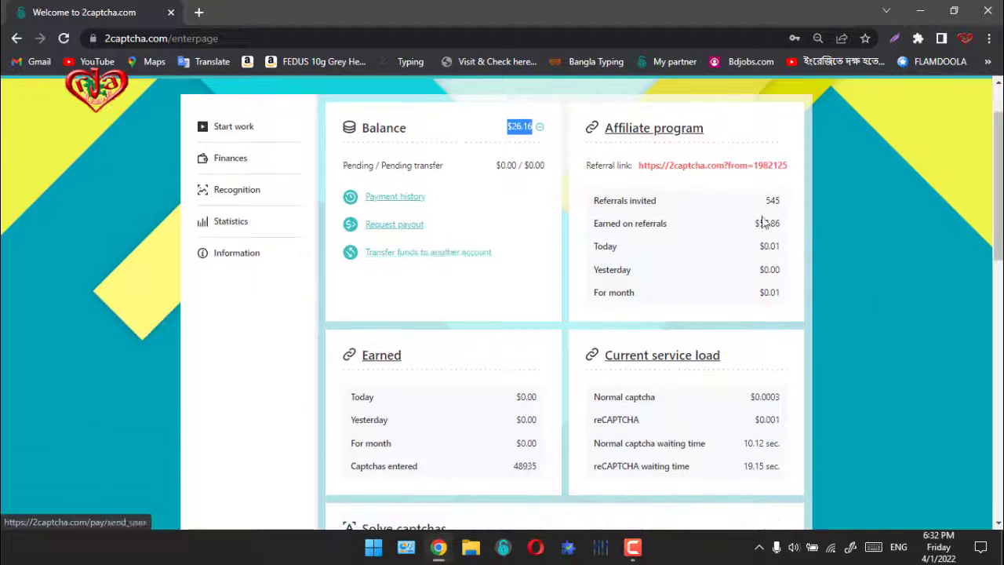
scroll(778, 219, up, 1)
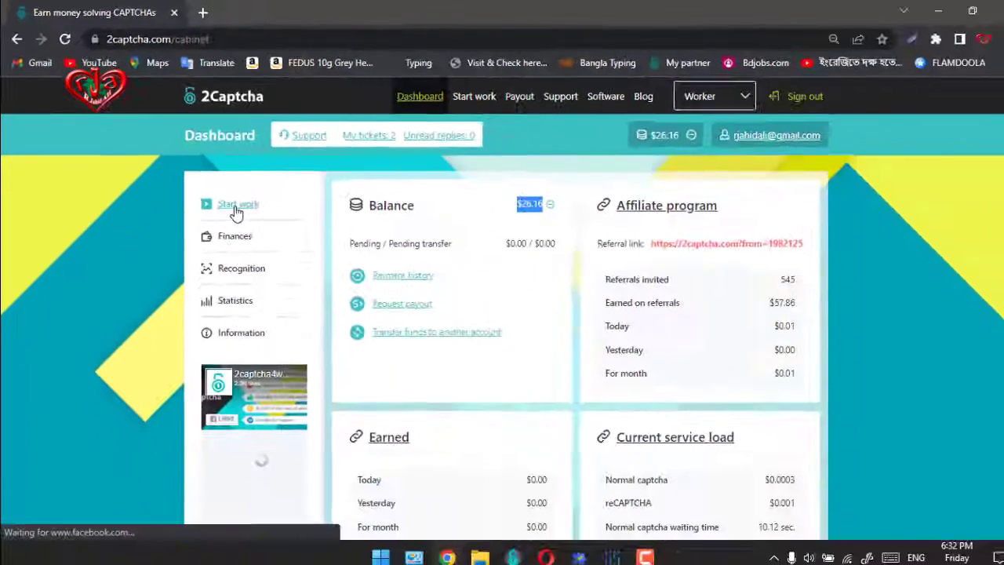
click(232, 209)
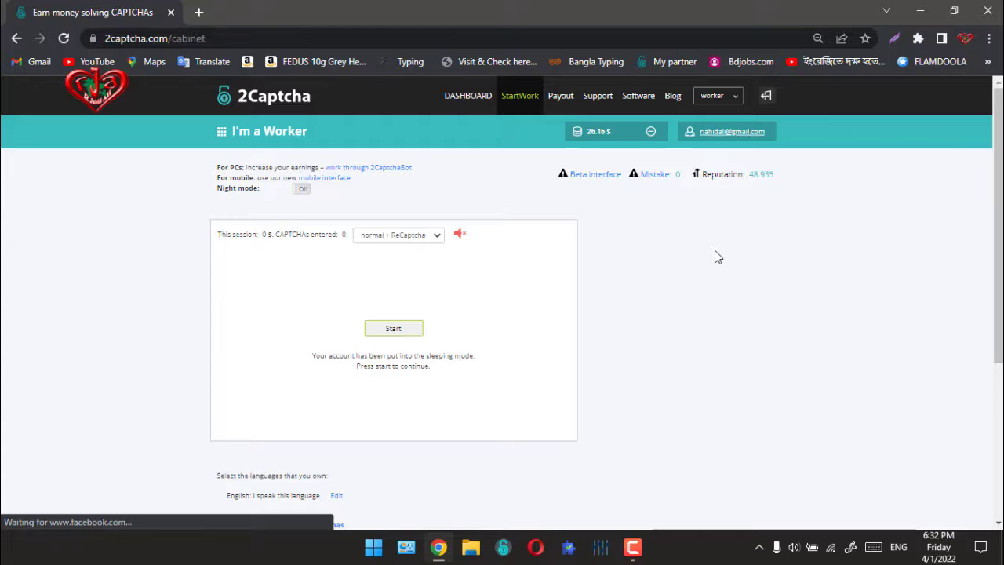
scroll(379, 325, down, 1)
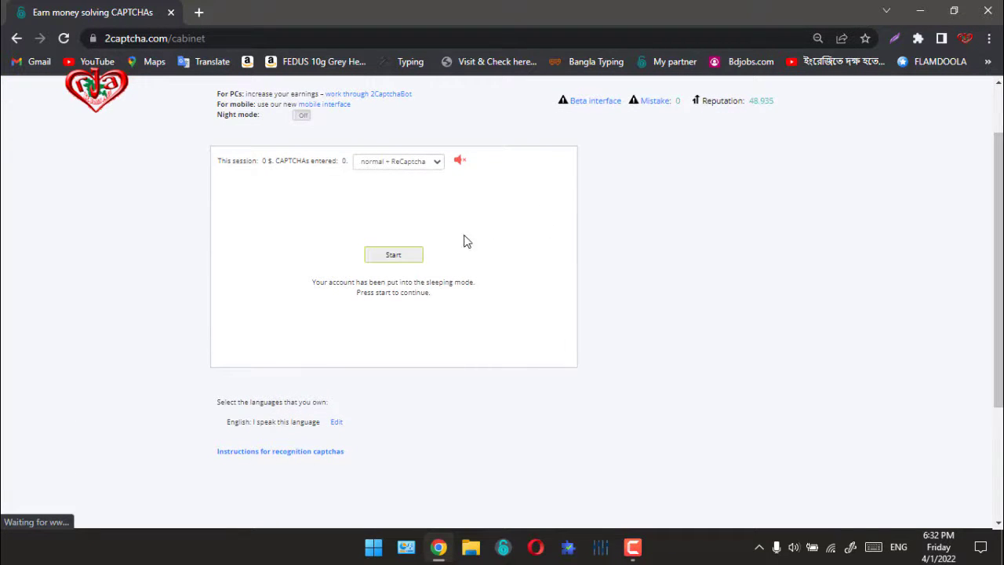
scroll(432, 296, up, 1)
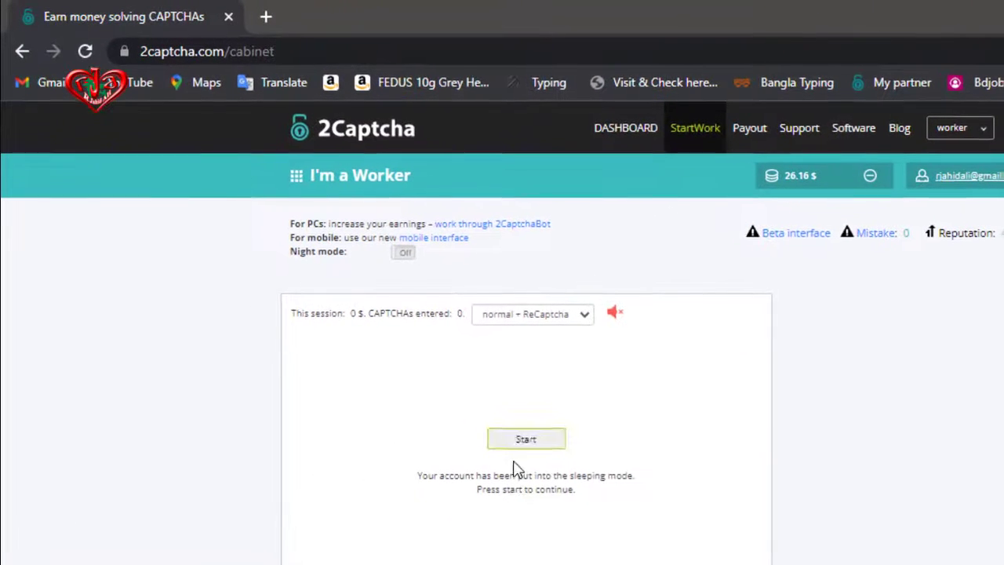
click(522, 446)
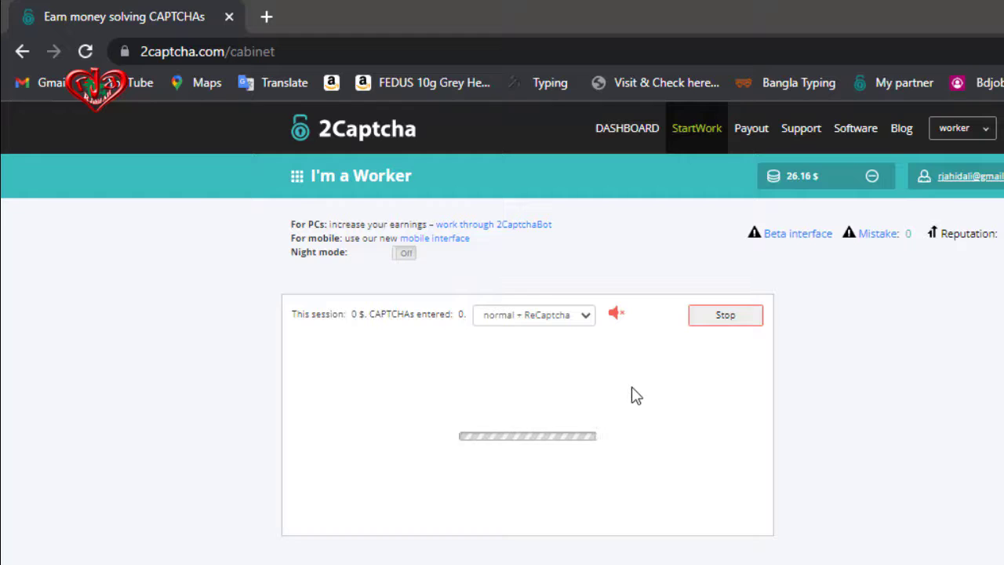
click(719, 328)
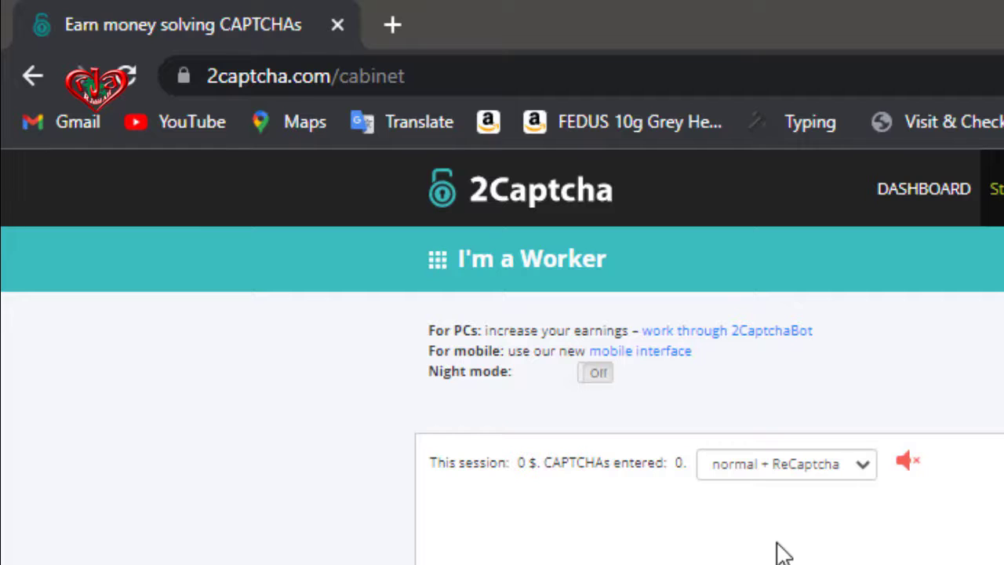
click(597, 374)
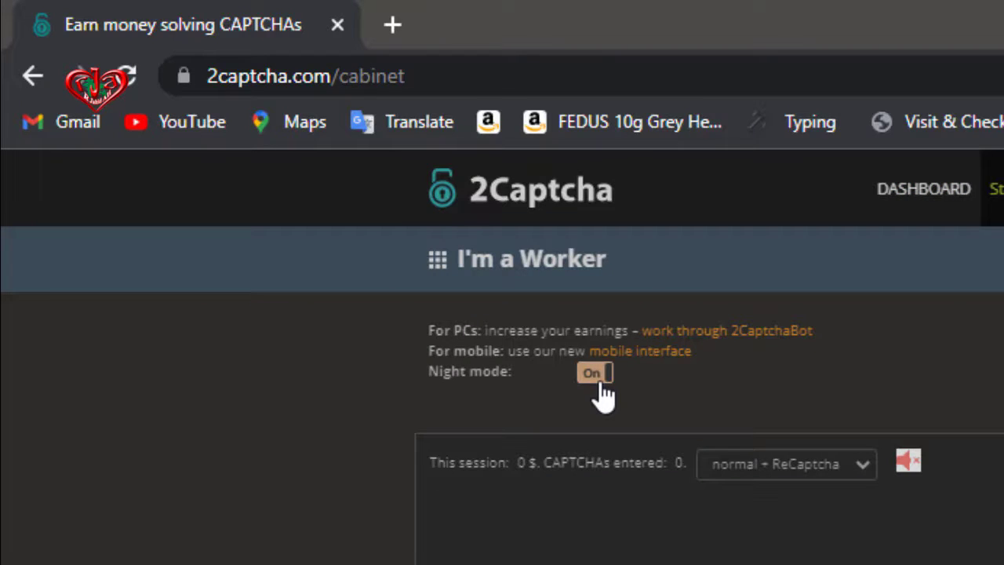
click(599, 382)
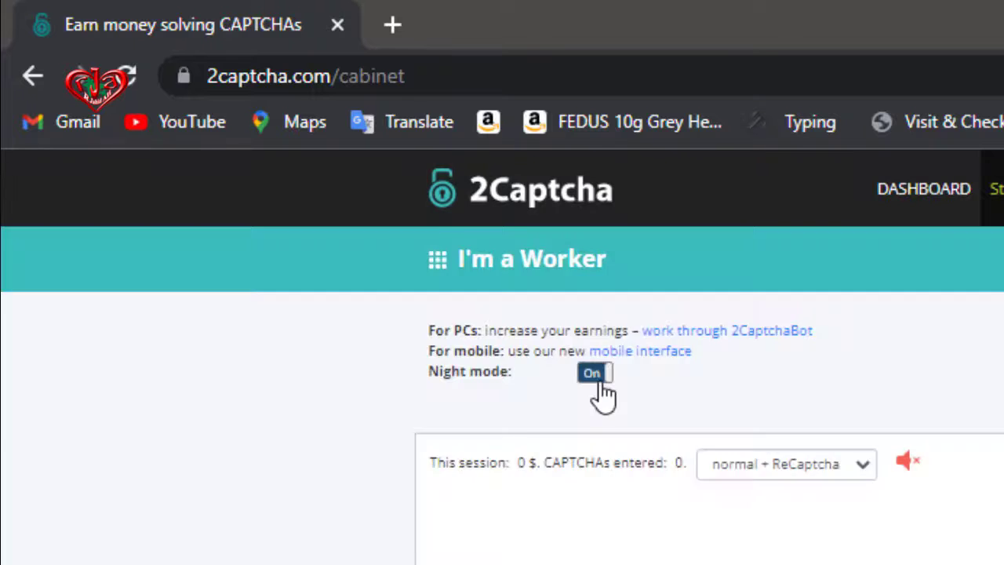
click(599, 382)
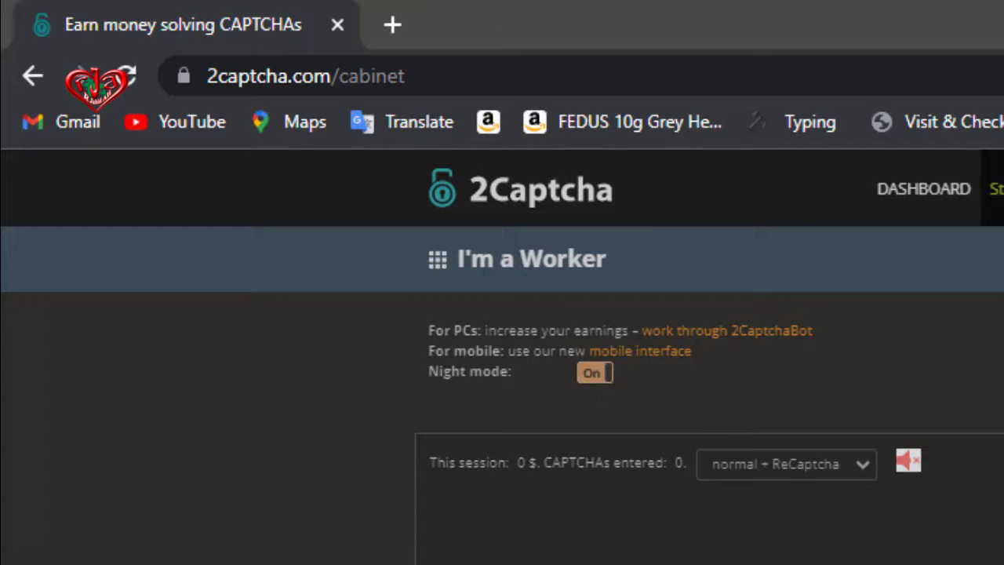
click(594, 375)
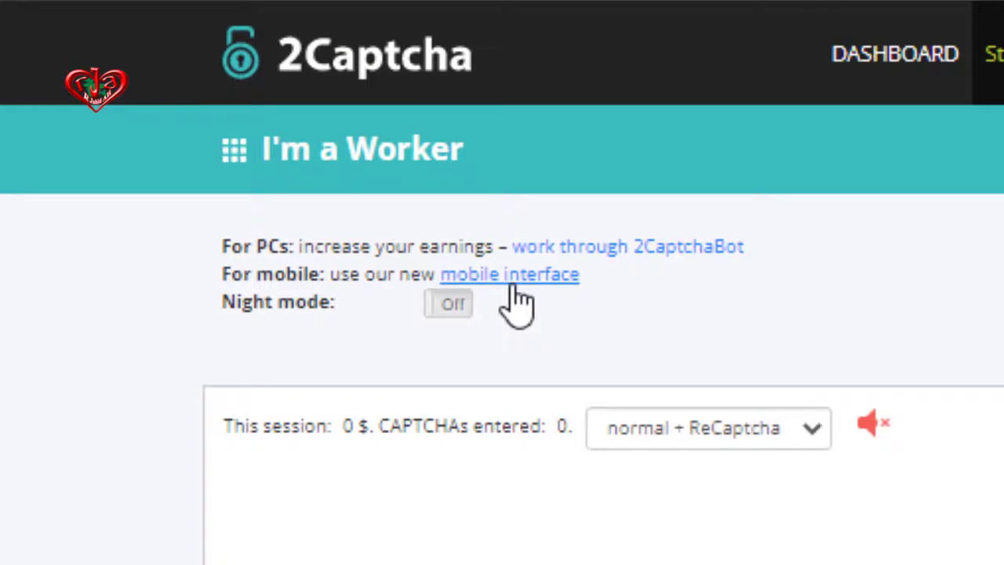
click(553, 286)
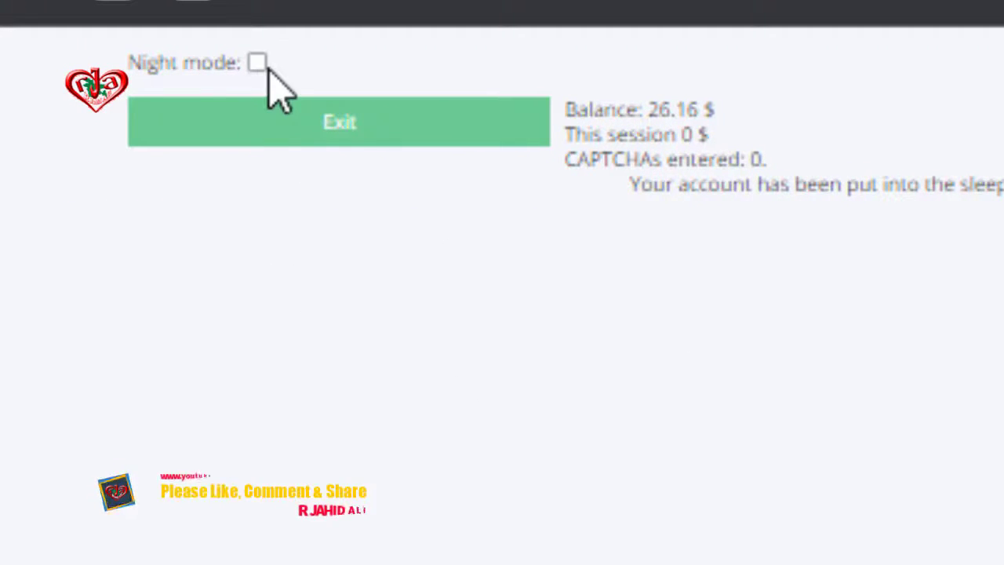
click(257, 62)
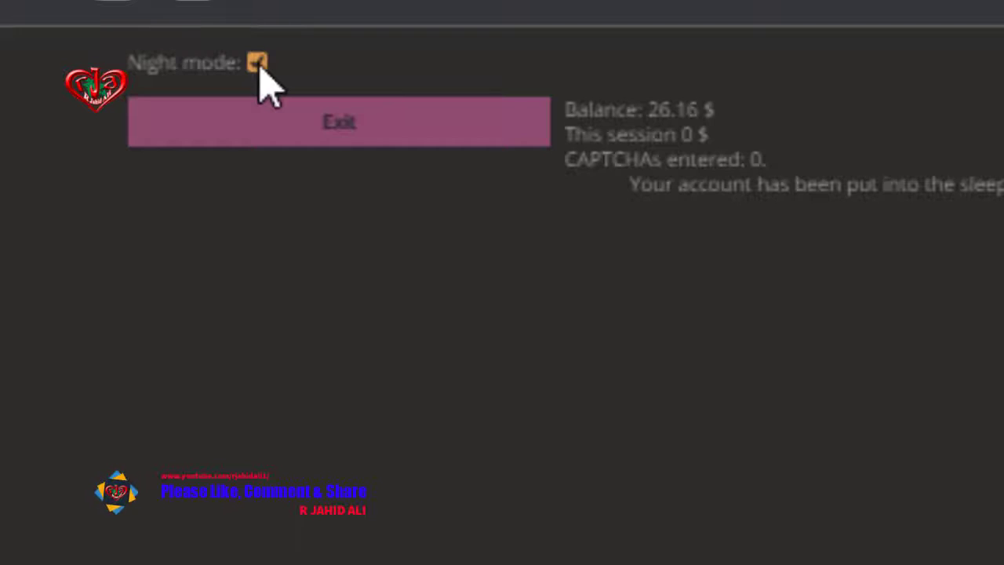
click(257, 63)
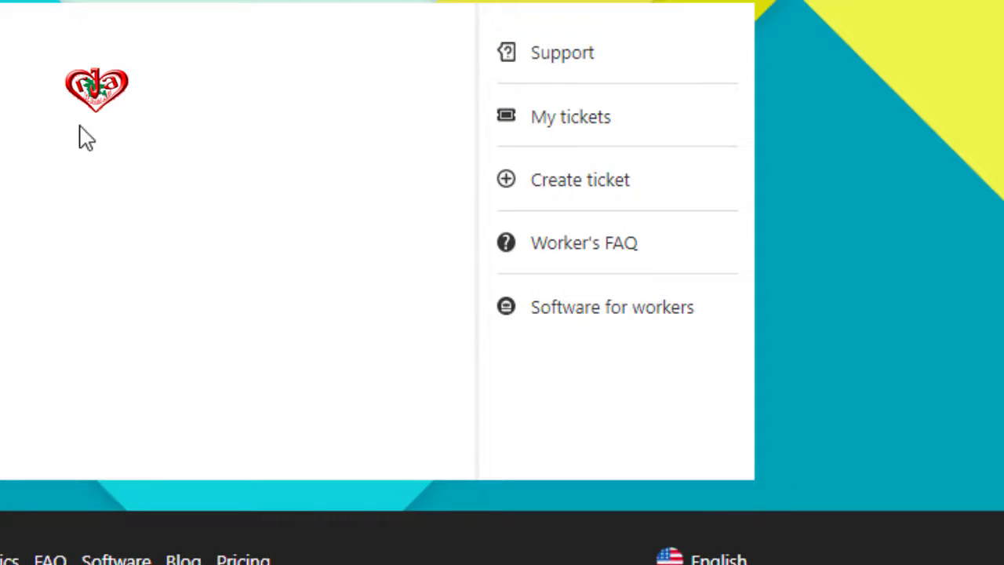
Open 'Software for workers' from the Support sidebar and browse its How to start and Troubleshooting sections.
scroll(86, 138, down, 1)
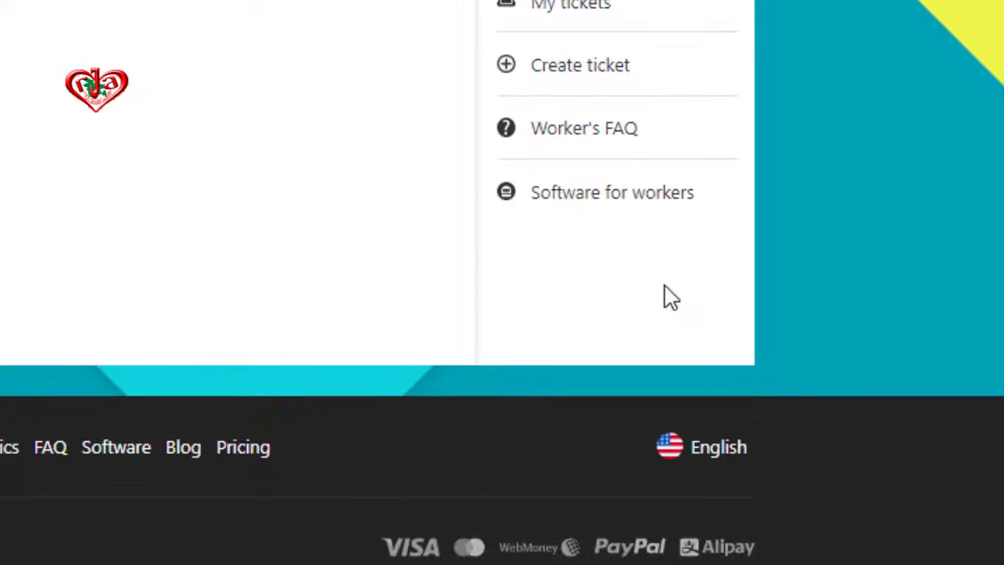
click(617, 198)
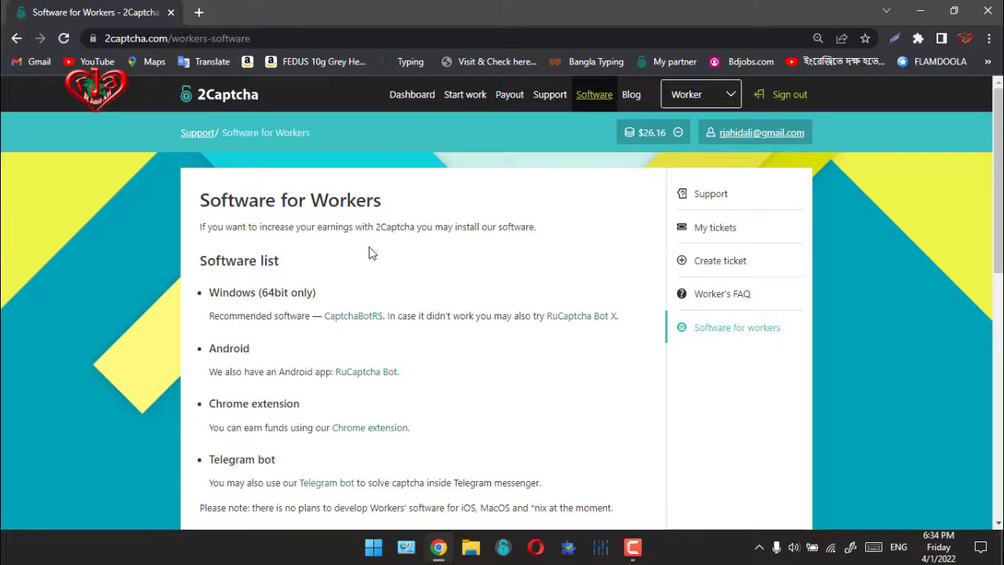
scroll(370, 251, down, 3)
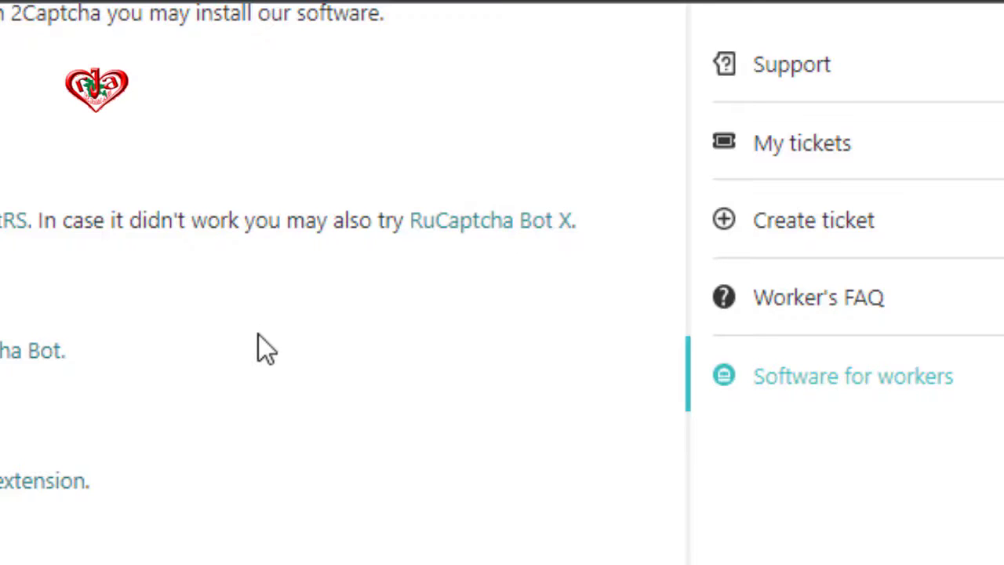
scroll(250, 335, down, 5)
scroll(439, 313, up, 3)
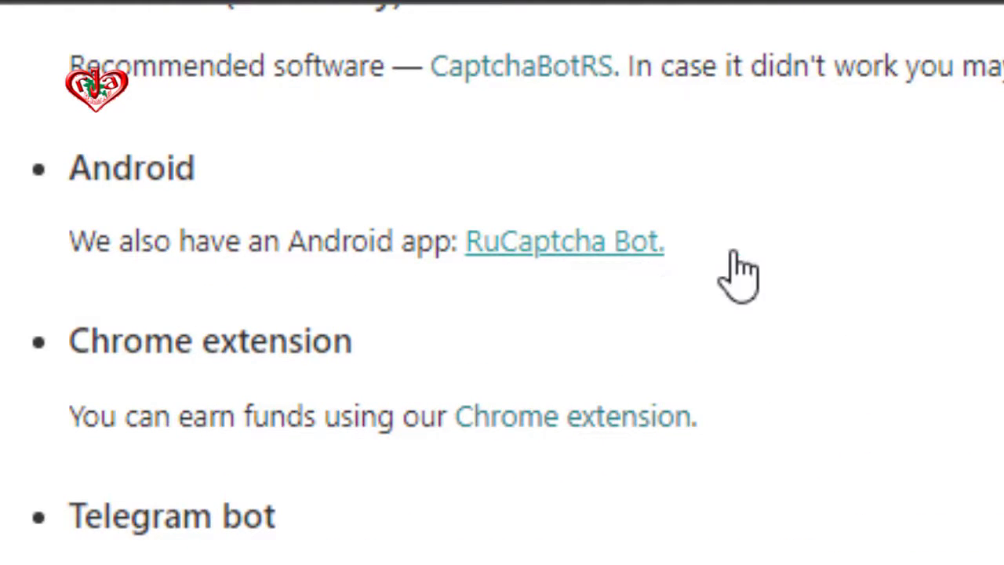
scroll(896, 280, down, 3)
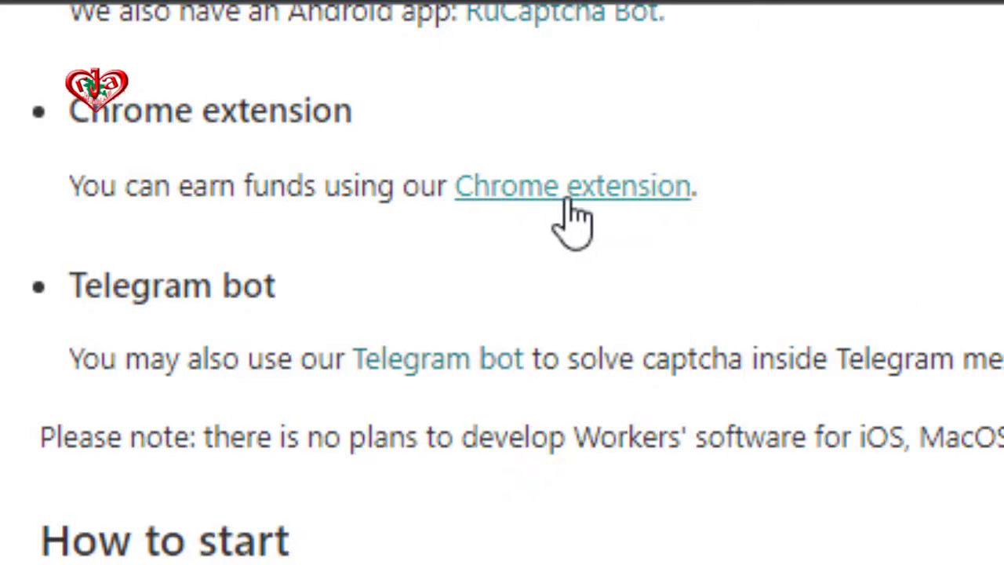
scroll(882, 522, down, 2)
scroll(886, 529, down, 7)
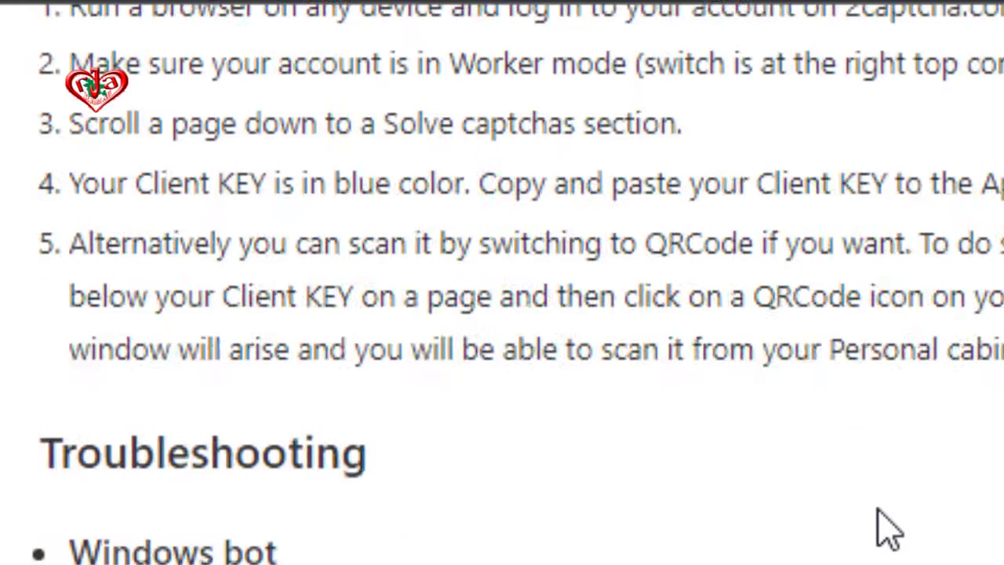
scroll(885, 526, up, 3)
scroll(833, 553, up, 3)
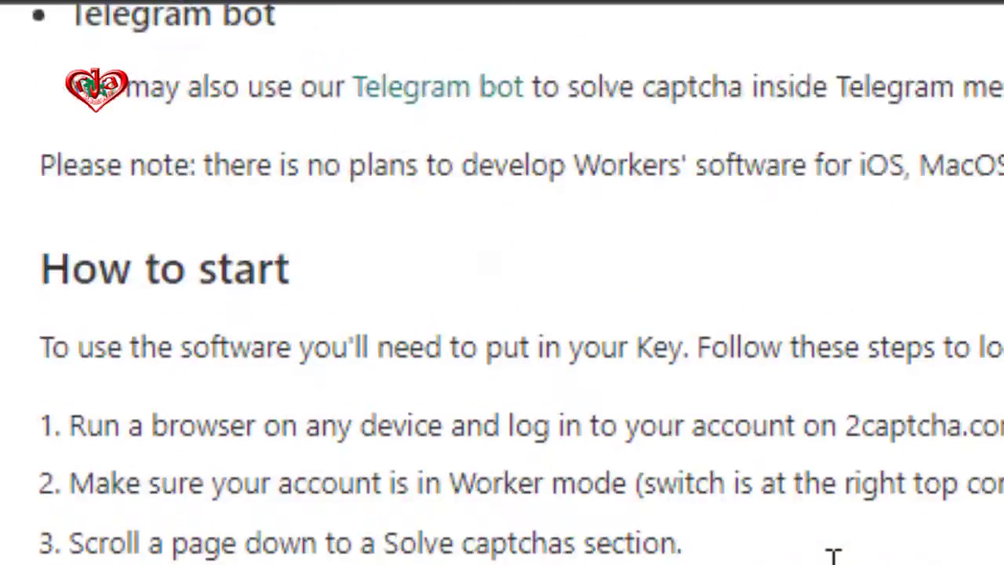
scroll(511, 541, up, 3)
scroll(484, 546, down, 6)
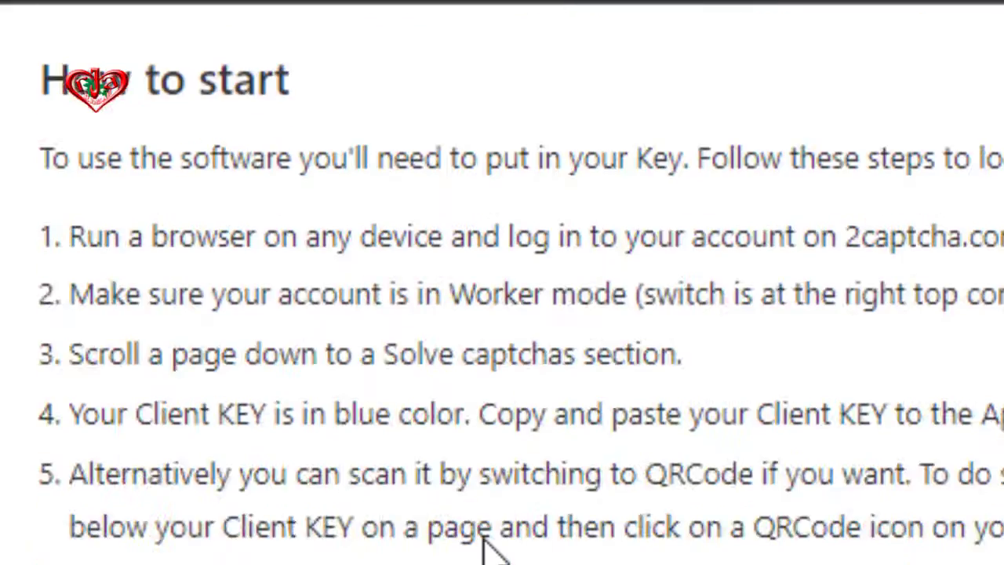
scroll(501, 529, up, 6)
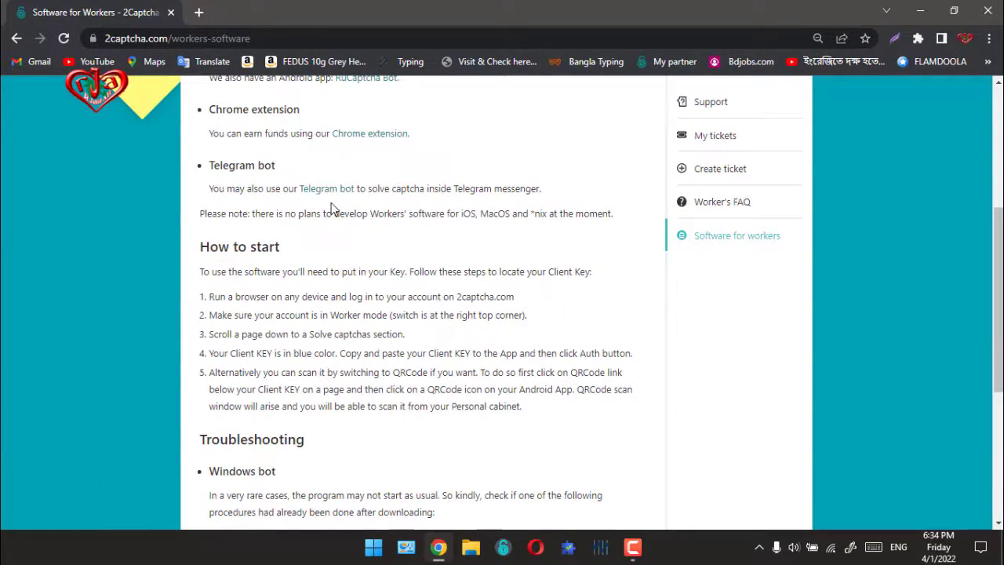
scroll(392, 216, down, 3)
scroll(476, 225, up, 3)
scroll(531, 240, up, 3)
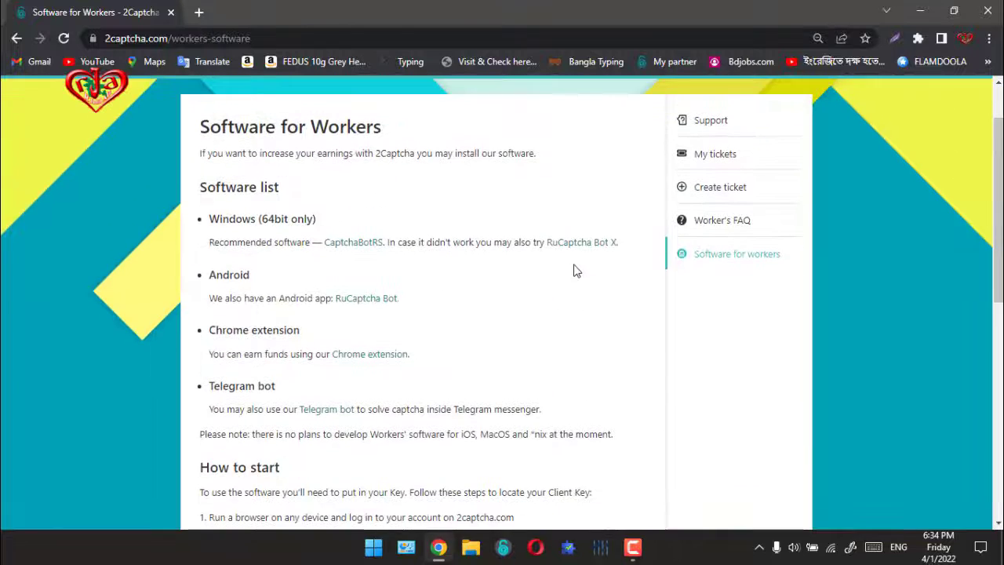
scroll(573, 270, up, 1)
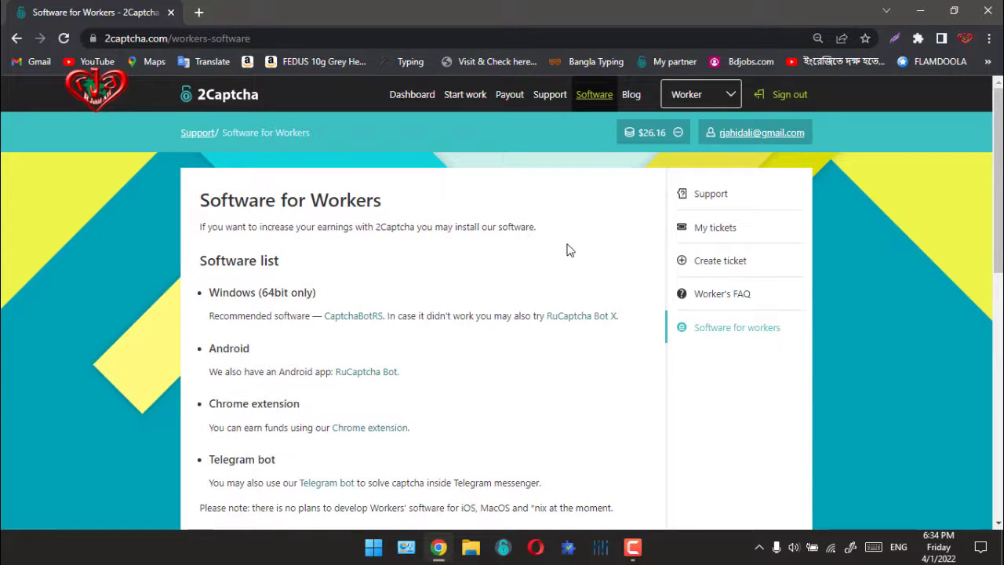
Return to the cabinet via 'Start work' to see the sleeping-mode message.
click(464, 100)
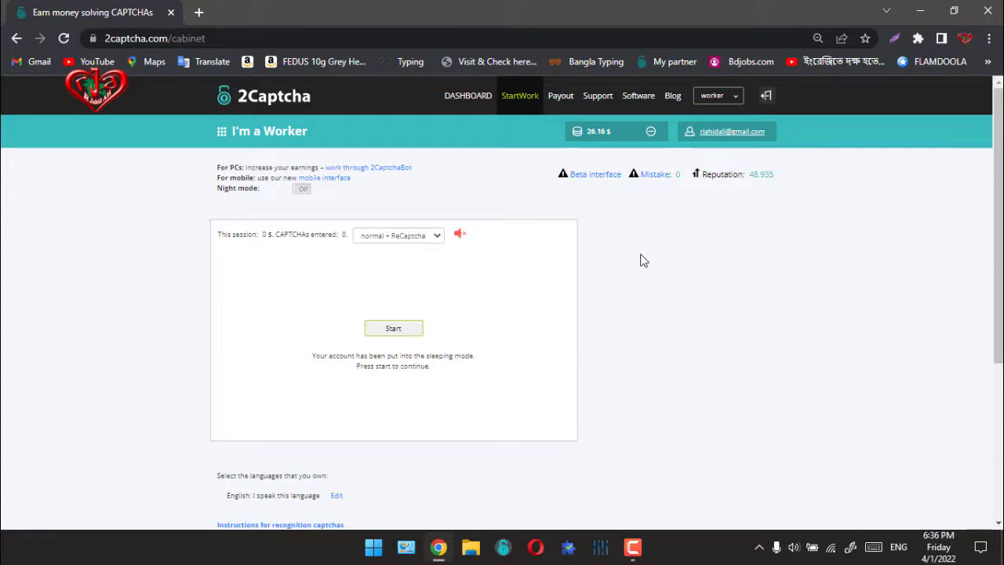
Open the payout request page and highlight the $5.00 and 56.42 payout amounts.
click(565, 103)
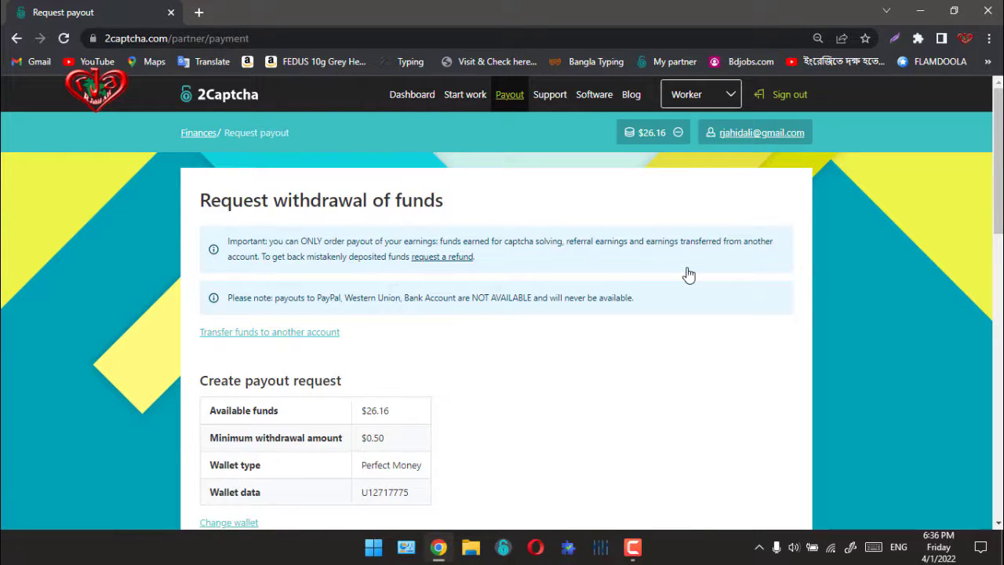
scroll(688, 274, down, 5)
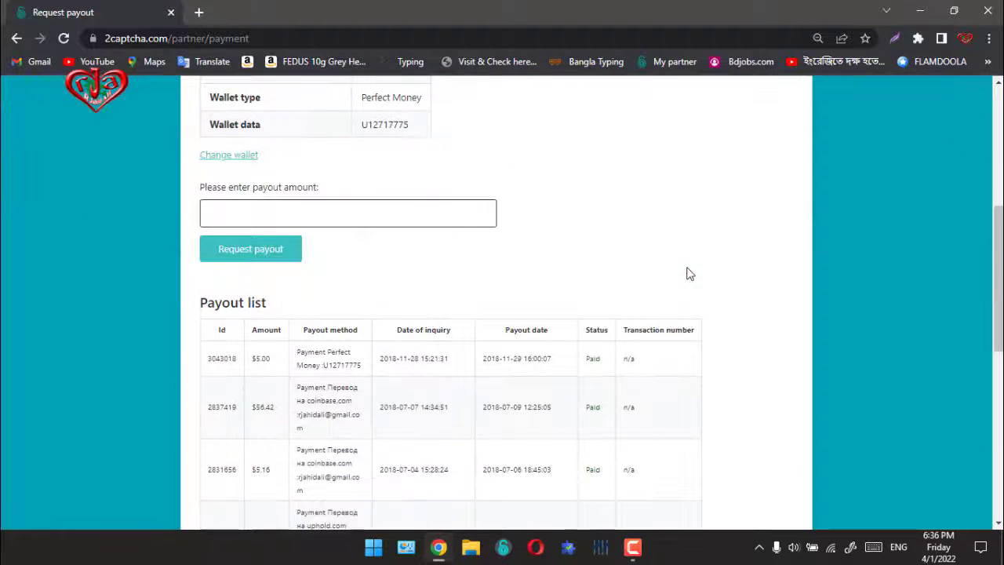
scroll(580, 251, down, 4)
scroll(581, 251, up, 3)
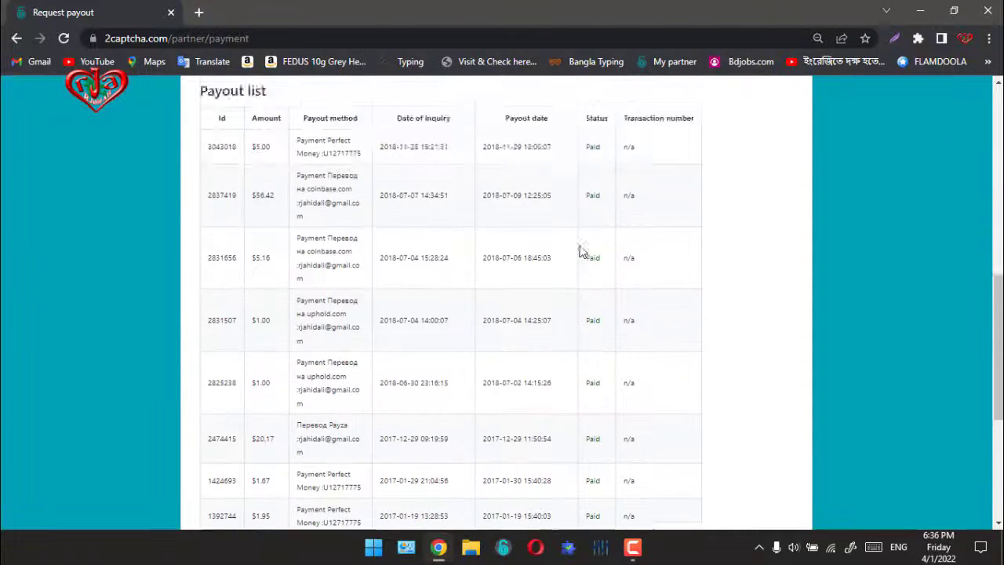
scroll(580, 251, down, 2)
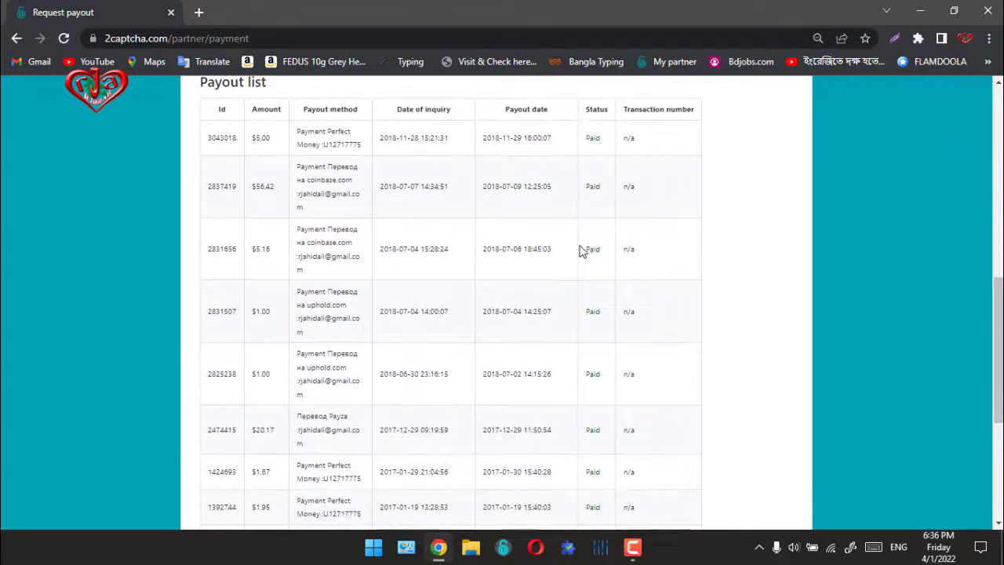
double_click(261, 138)
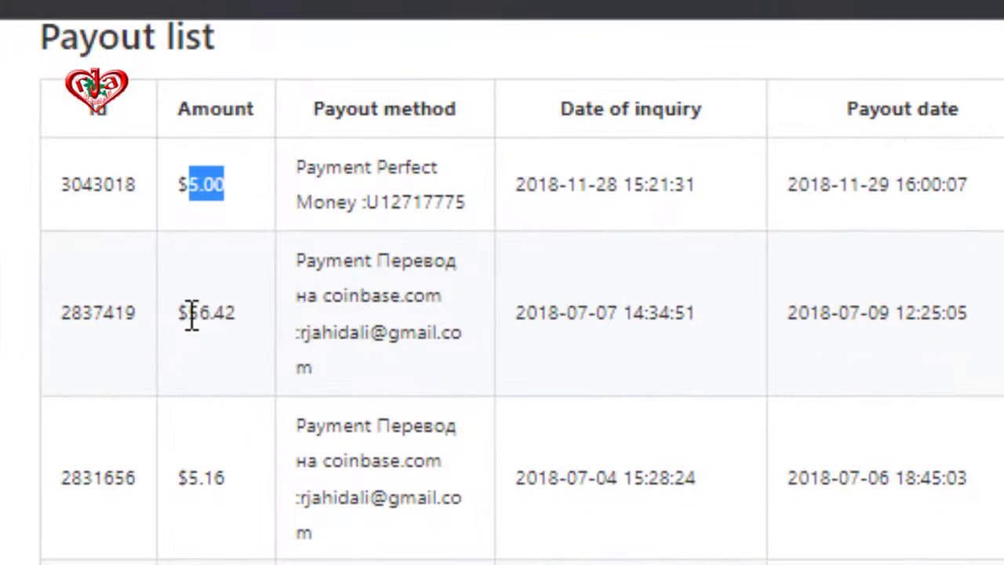
double_click(268, 187)
Highlight the $1.00, $20.17 and $1.95 payouts further down, then restore Chrome's window size.
scroll(226, 326, down, 3)
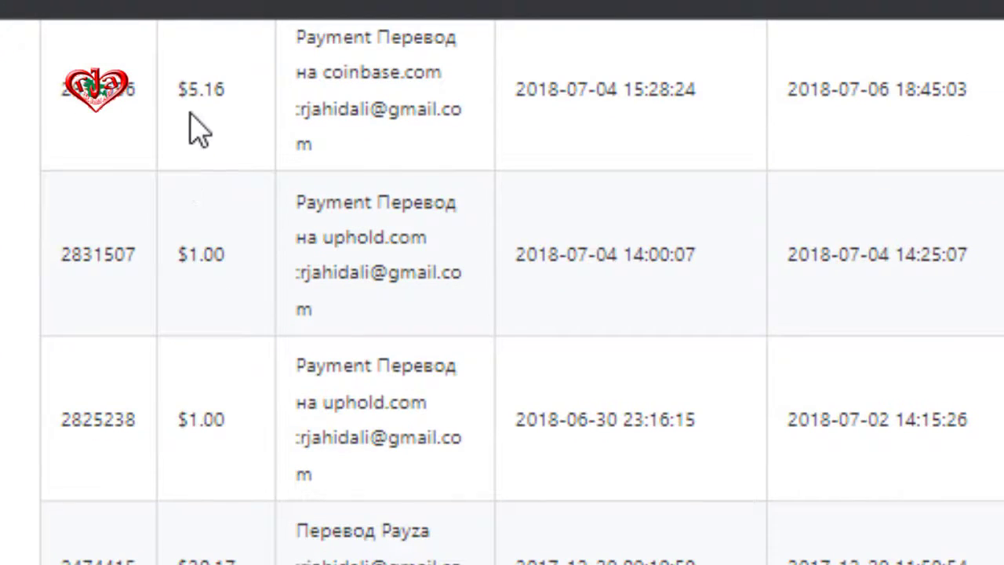
drag(189, 128, 202, 125)
drag(189, 257, 235, 271)
scroll(235, 271, down, 3)
drag(190, 64, 239, 67)
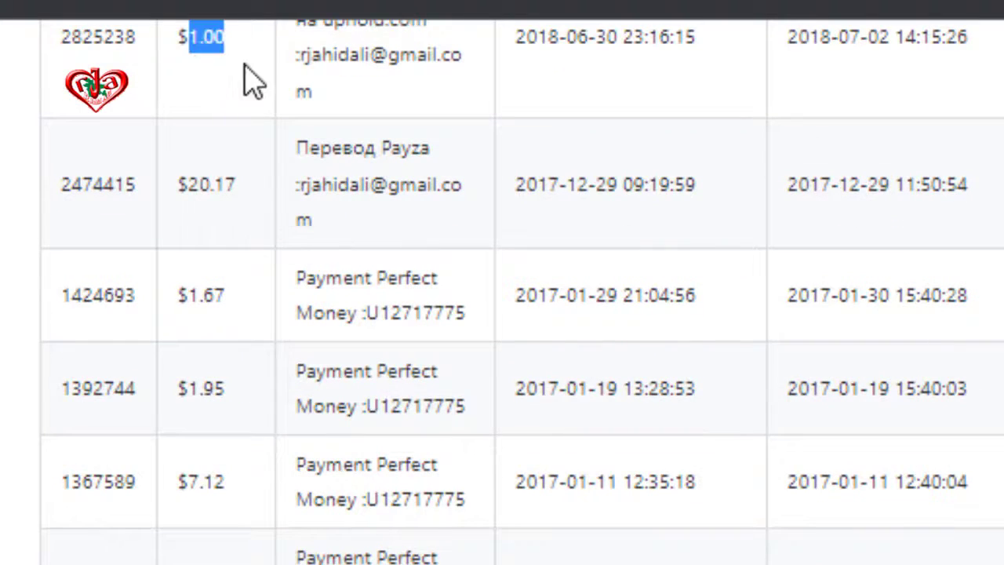
drag(223, 178, 192, 192)
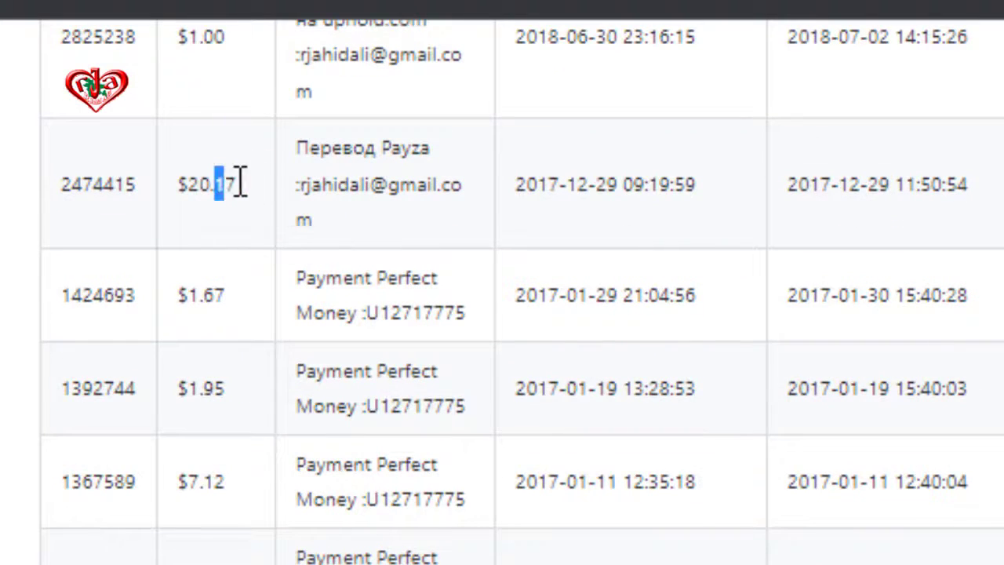
click(203, 306)
drag(215, 384, 189, 387)
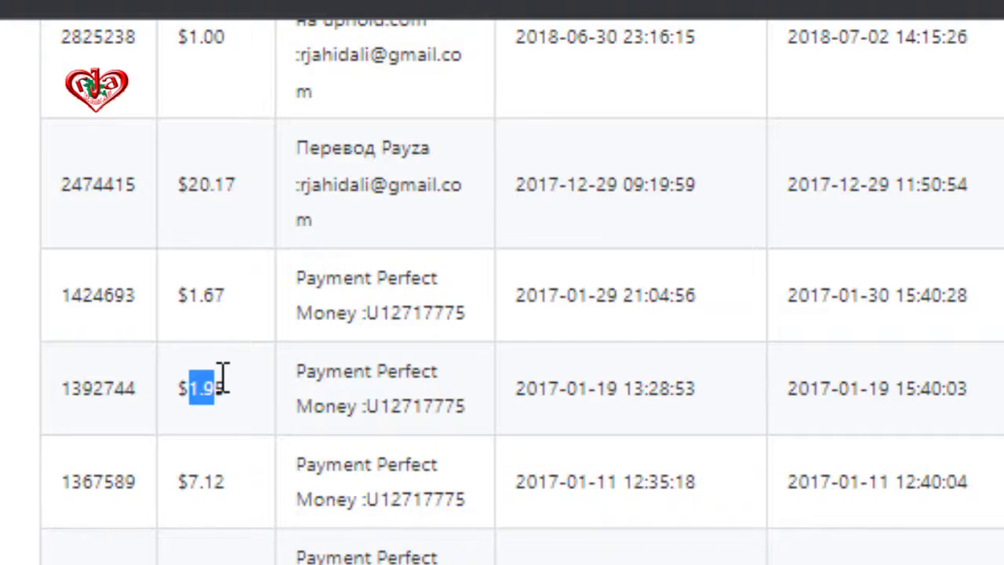
drag(202, 481, 213, 481)
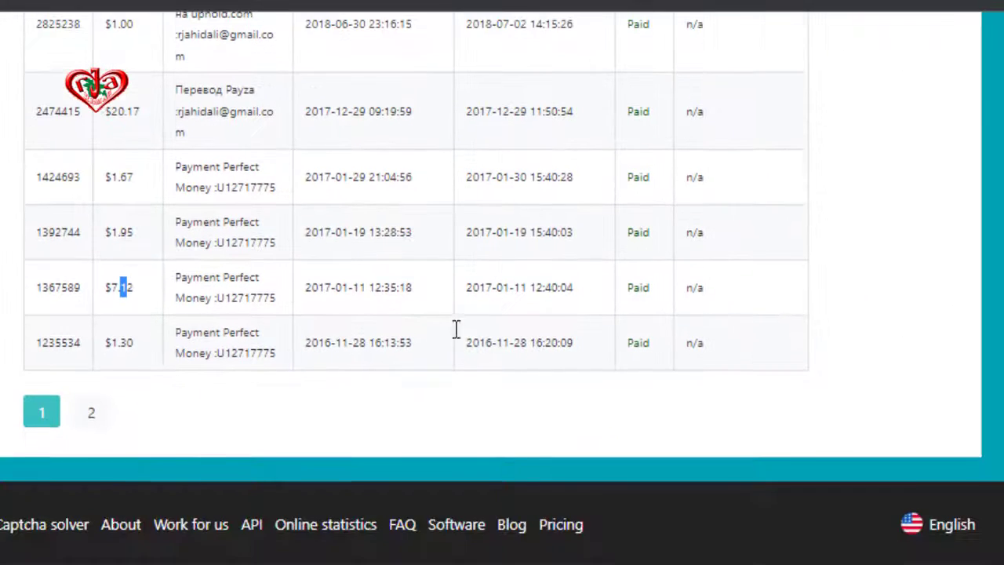
scroll(455, 329, down, 2)
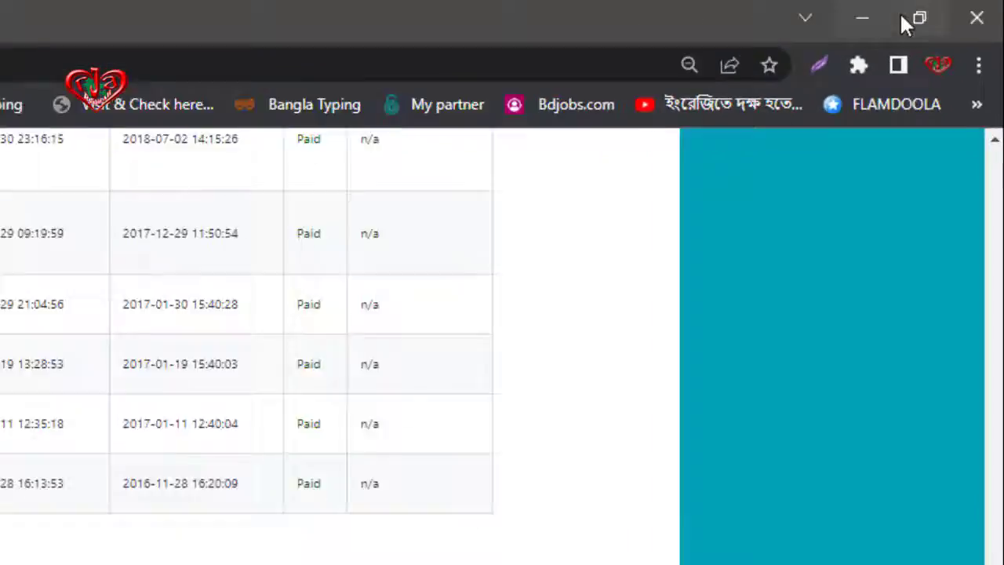
click(914, 18)
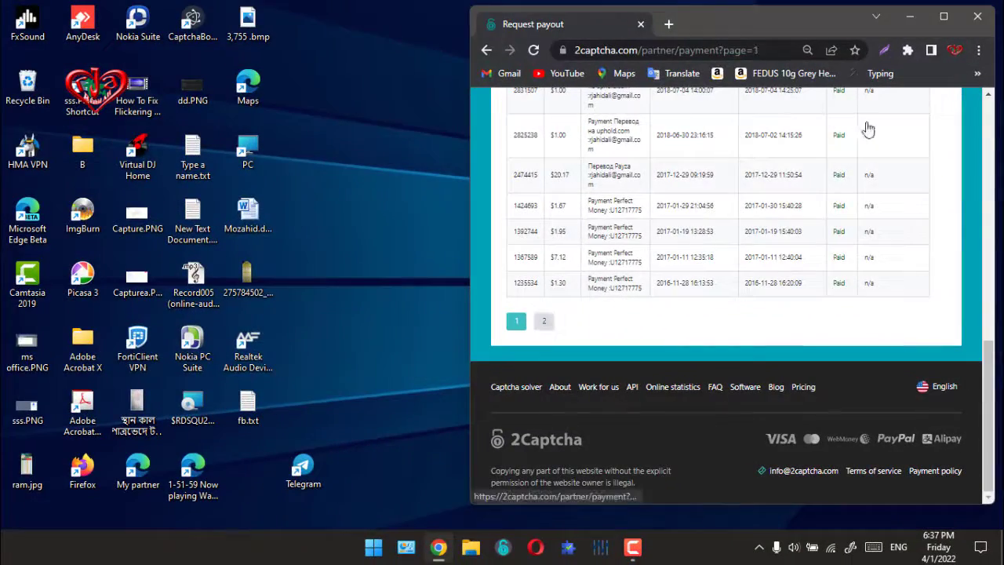
Maximize Chrome, scroll to the payout list, and highlight the $3.00, $2.00 and $1.00 amounts.
click(942, 25)
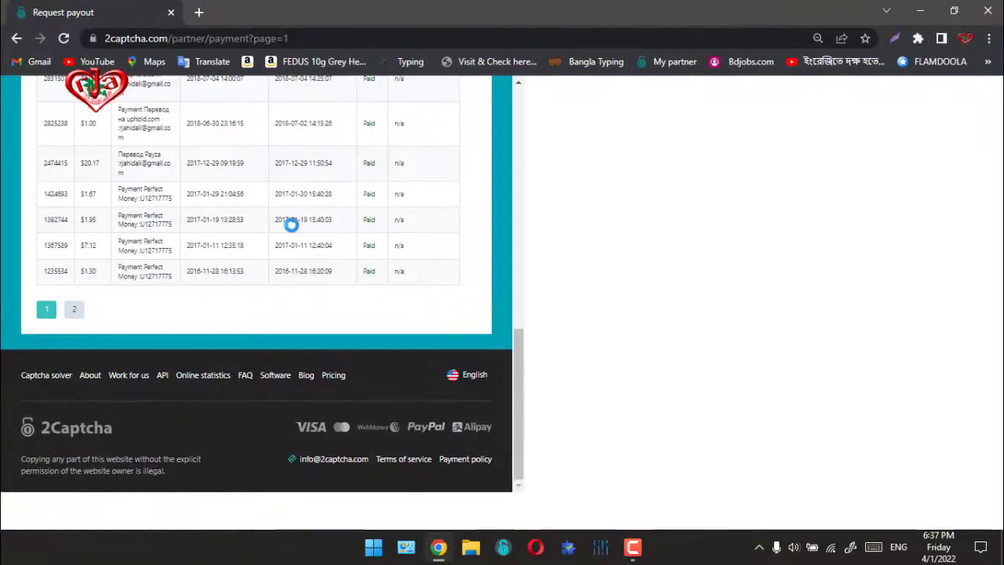
scroll(291, 225, down, 1)
scroll(291, 225, down, 1)
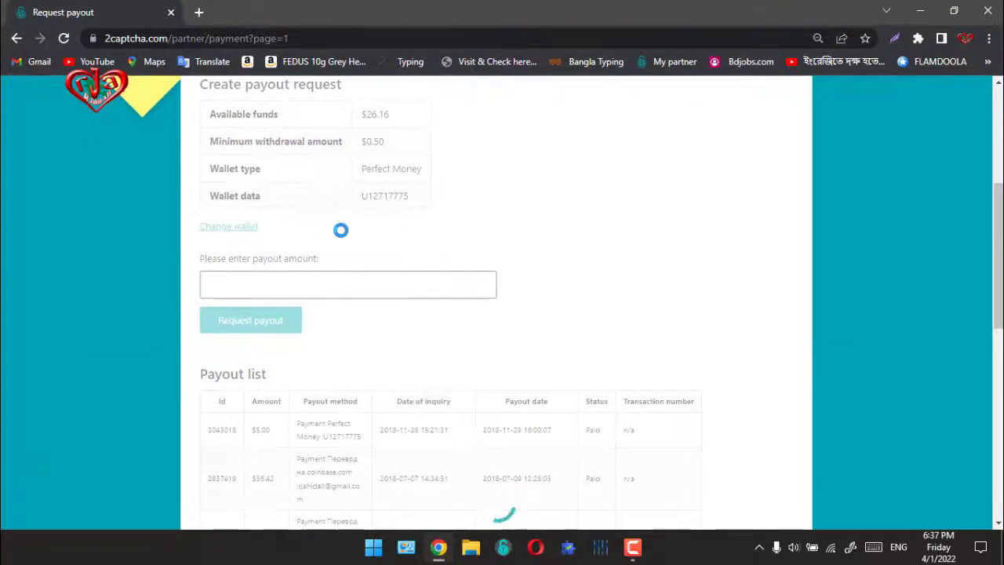
scroll(340, 227, down, 3)
scroll(410, 236, down, 1)
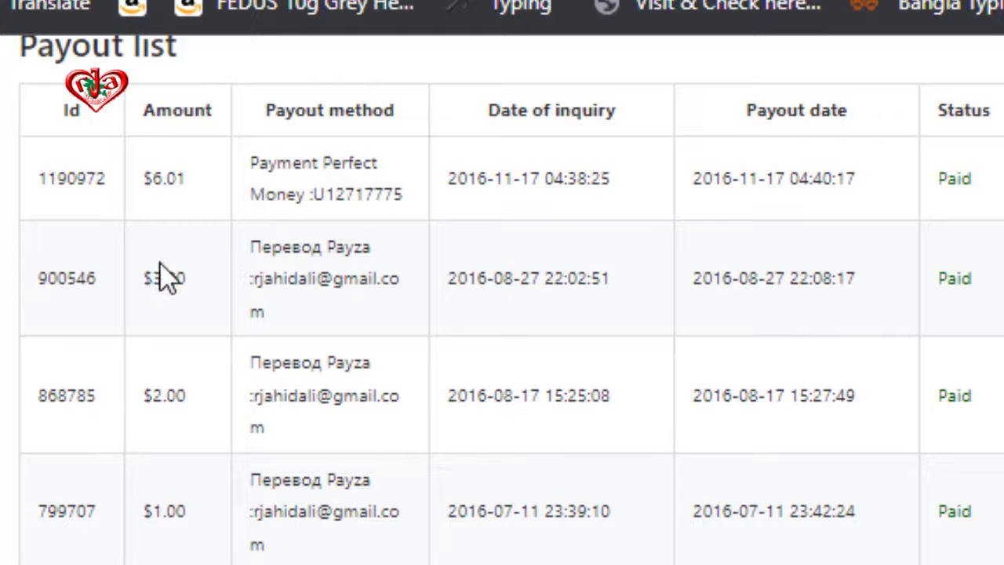
double_click(167, 278)
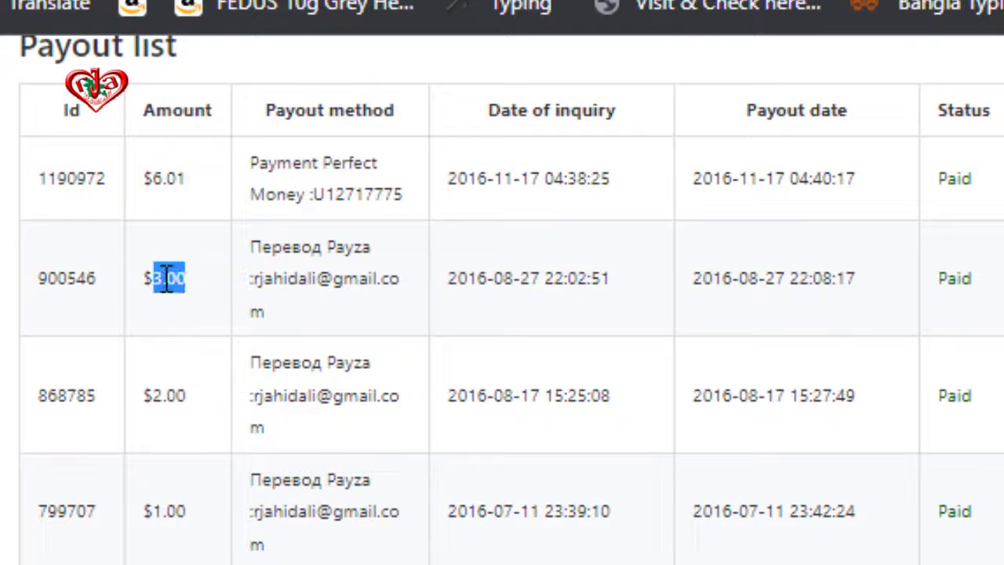
double_click(164, 395)
double_click(165, 511)
Highlight the $1.00 amount in row 796315 and several payout dates and Paid statuses.
scroll(164, 511, down, 1)
scroll(164, 510, down, 2)
double_click(165, 403)
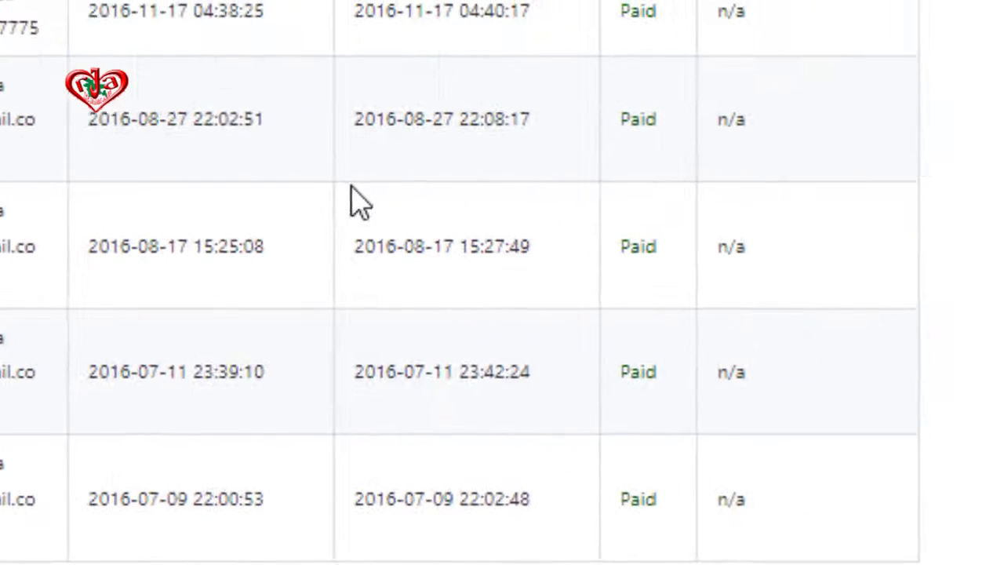
drag(590, 22, 603, 427)
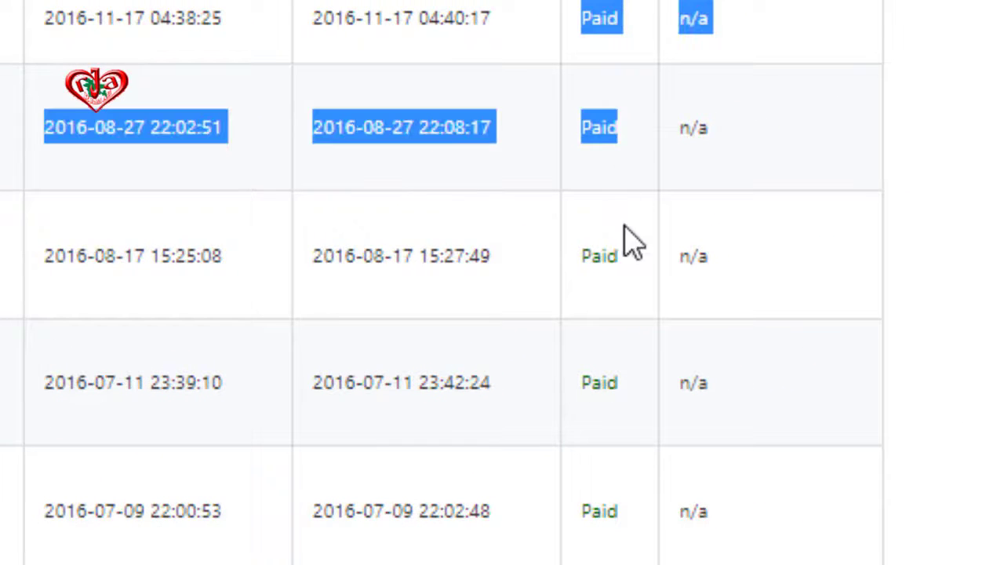
click(602, 427)
scroll(602, 427, up, 3)
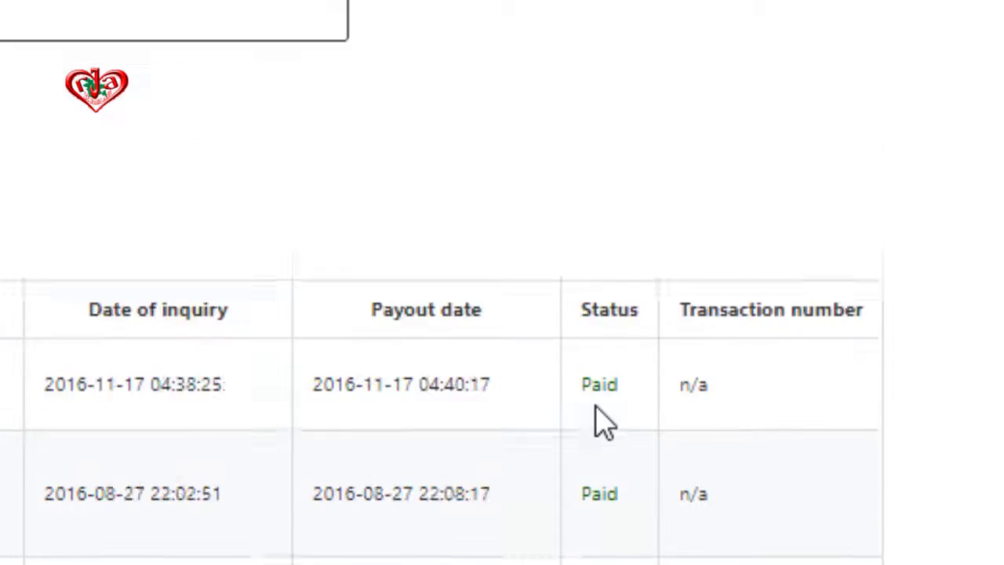
scroll(602, 428, up, 4)
scroll(602, 427, up, 3)
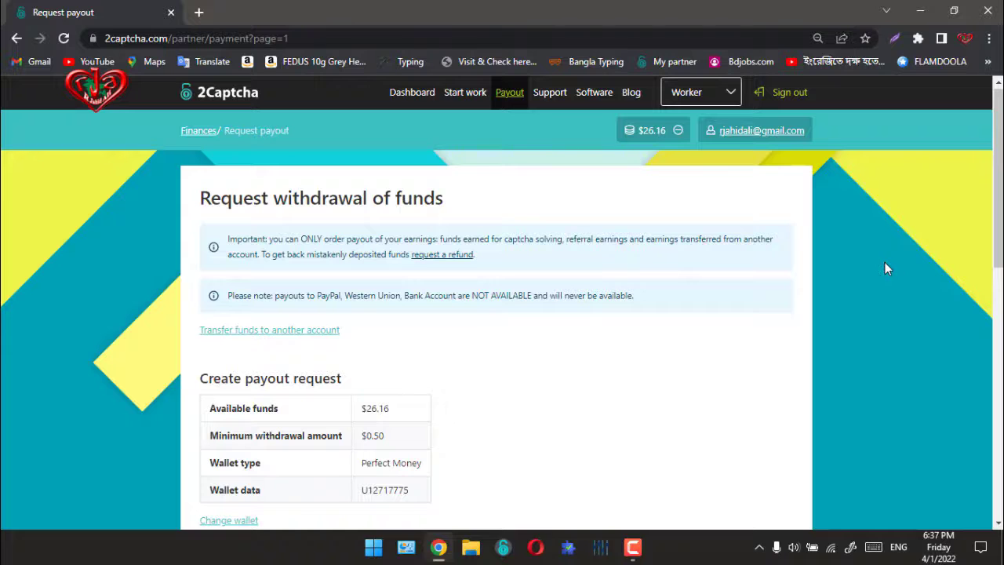
scroll(502, 327, down, 3)
scroll(502, 327, down, 2)
scroll(428, 277, down, 2)
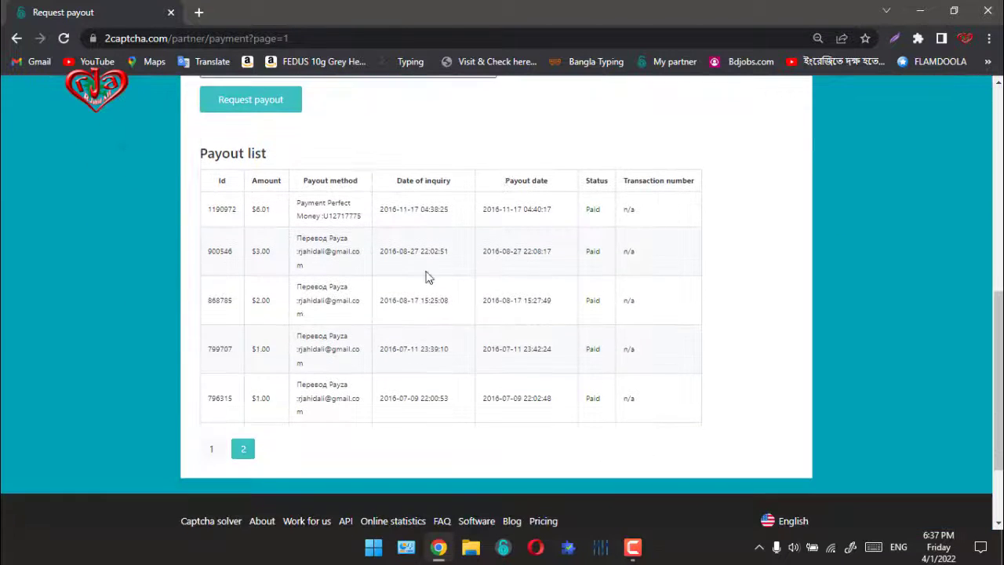
scroll(427, 277, up, 1)
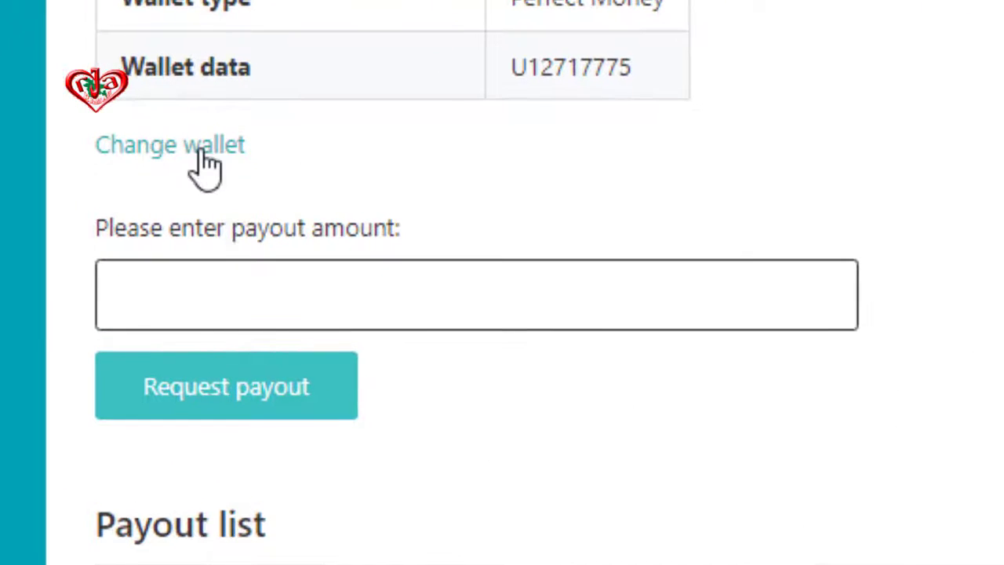
Open Change wallet and browse the wallet table from Webmoney to Bitcoin cash, keeping Perfect Money.
click(206, 167)
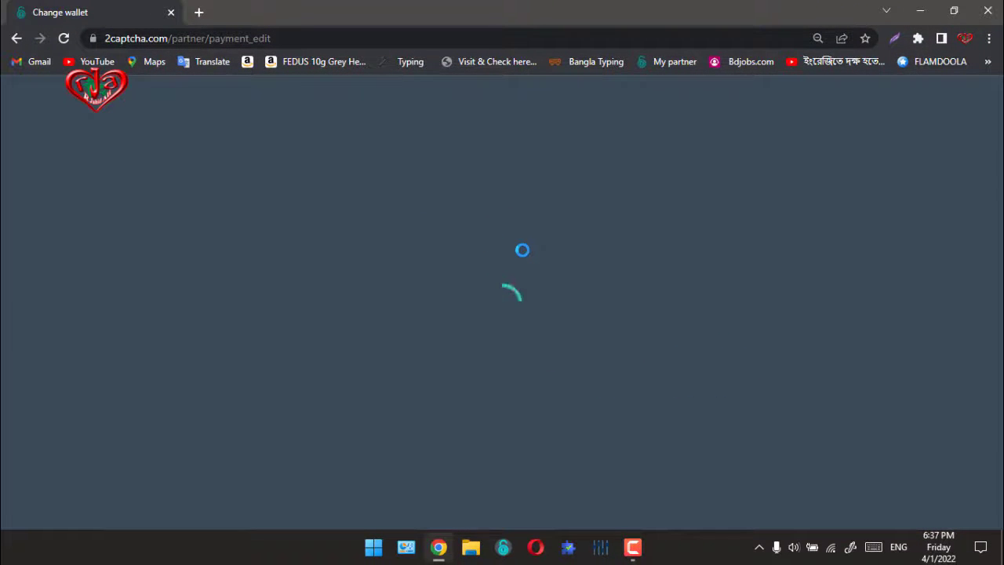
scroll(538, 293, down, 2)
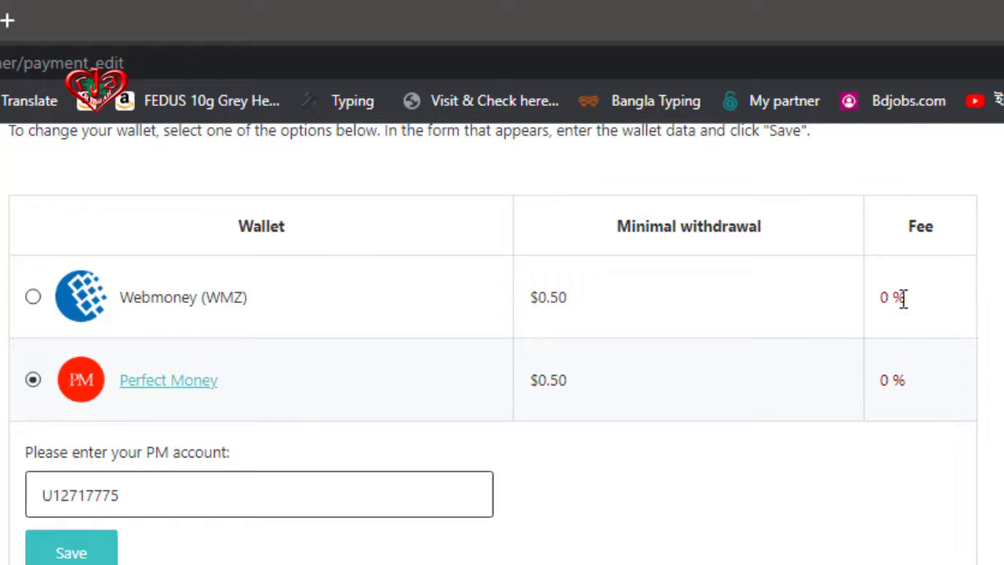
scroll(239, 290, down, 3)
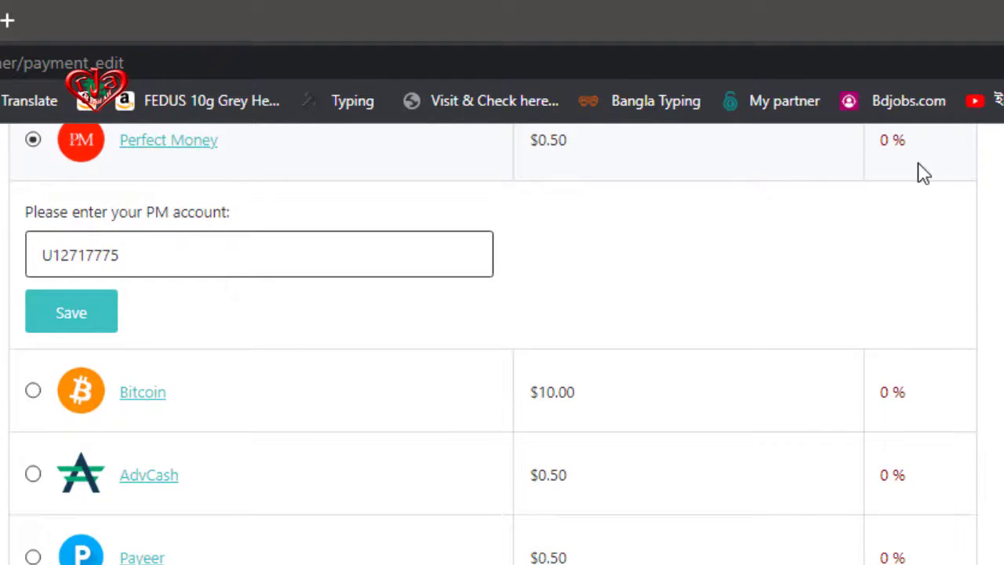
scroll(423, 262, down, 1)
scroll(374, 266, up, 1)
scroll(673, 398, down, 3)
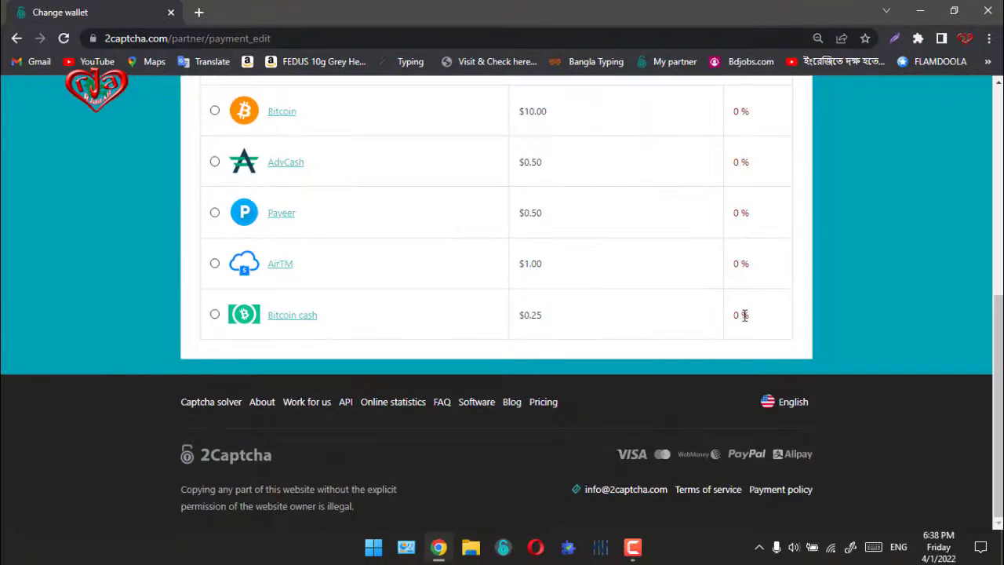
scroll(658, 324, up, 4)
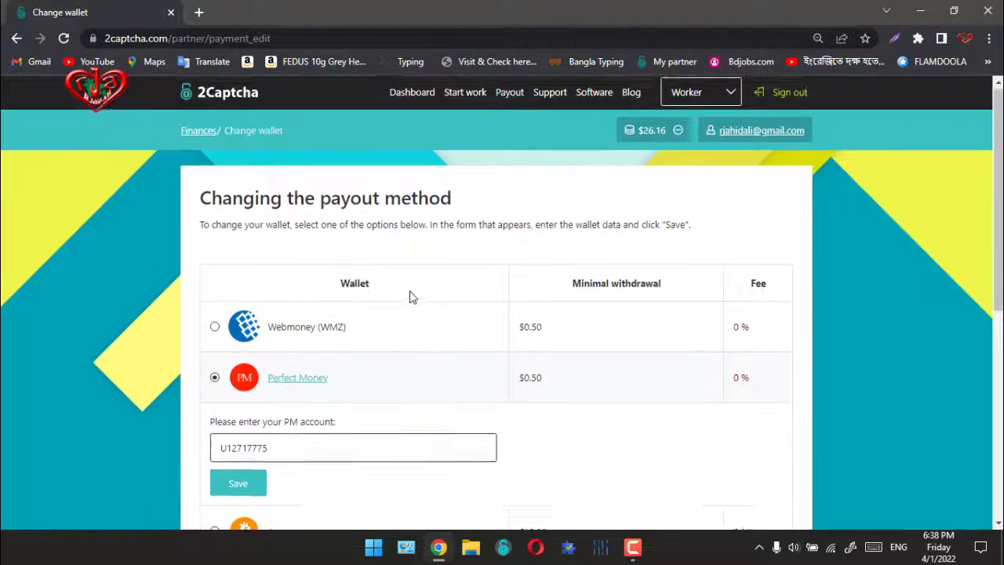
scroll(410, 294, down, 4)
scroll(410, 294, down, 1)
scroll(411, 293, up, 1)
scroll(408, 293, up, 3)
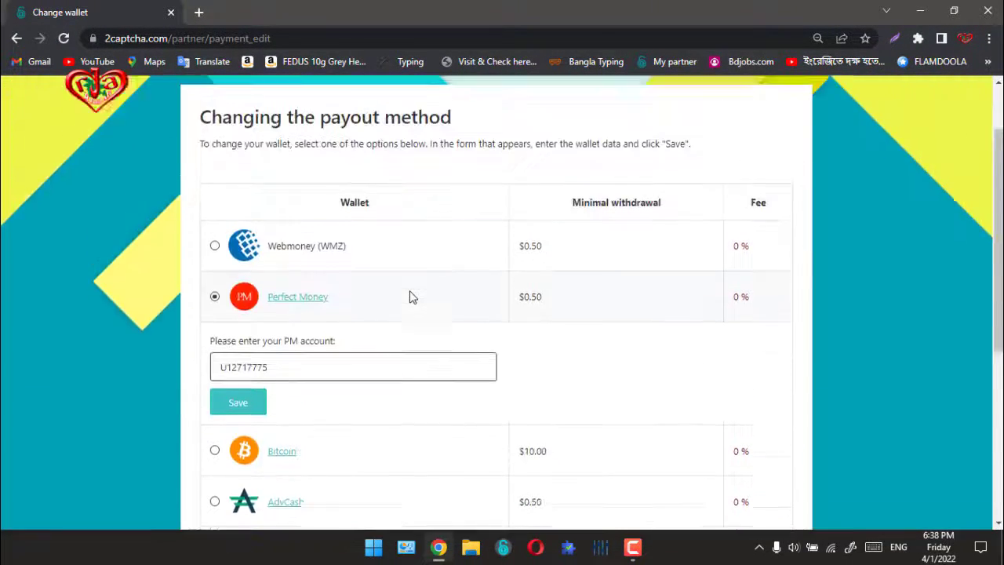
scroll(408, 293, up, 1)
scroll(407, 293, down, 3)
scroll(435, 361, up, 3)
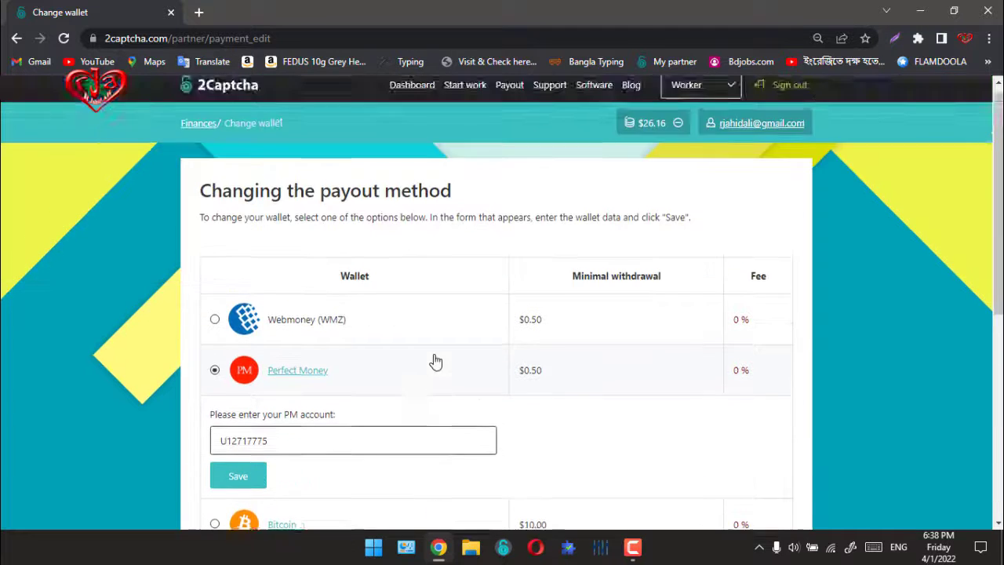
scroll(434, 360, down, 2)
scroll(435, 361, up, 2)
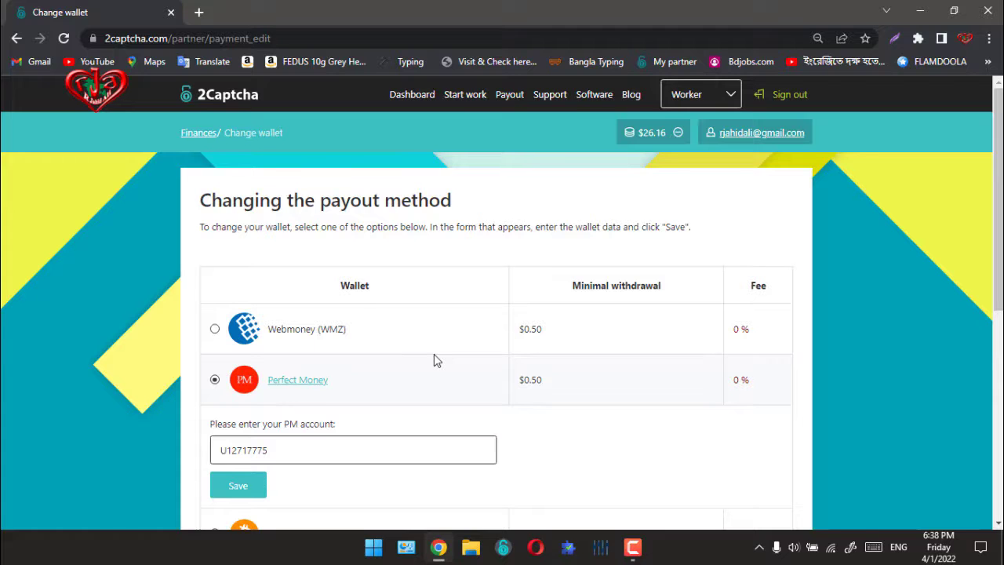
scroll(422, 294, down, 2)
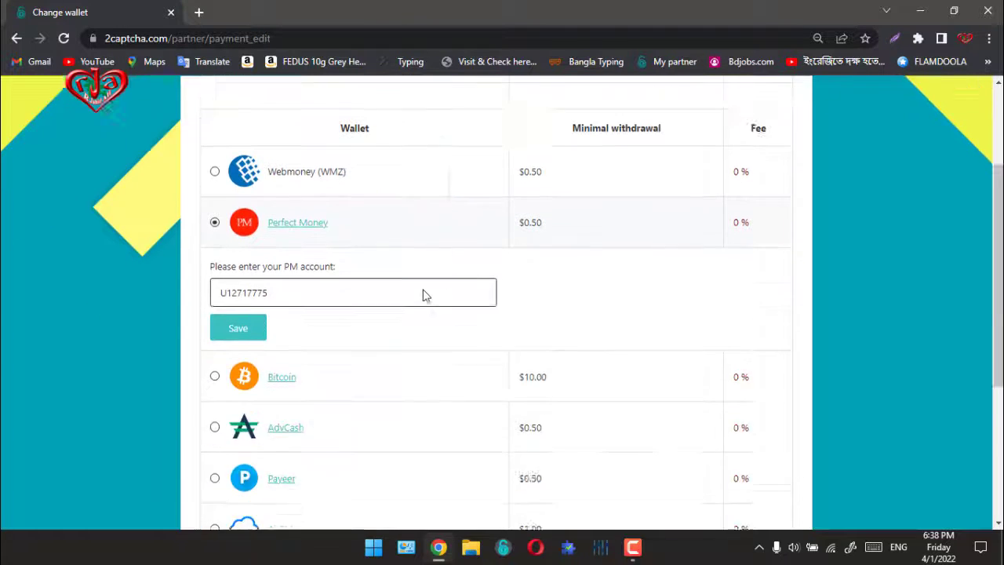
scroll(424, 296, up, 2)
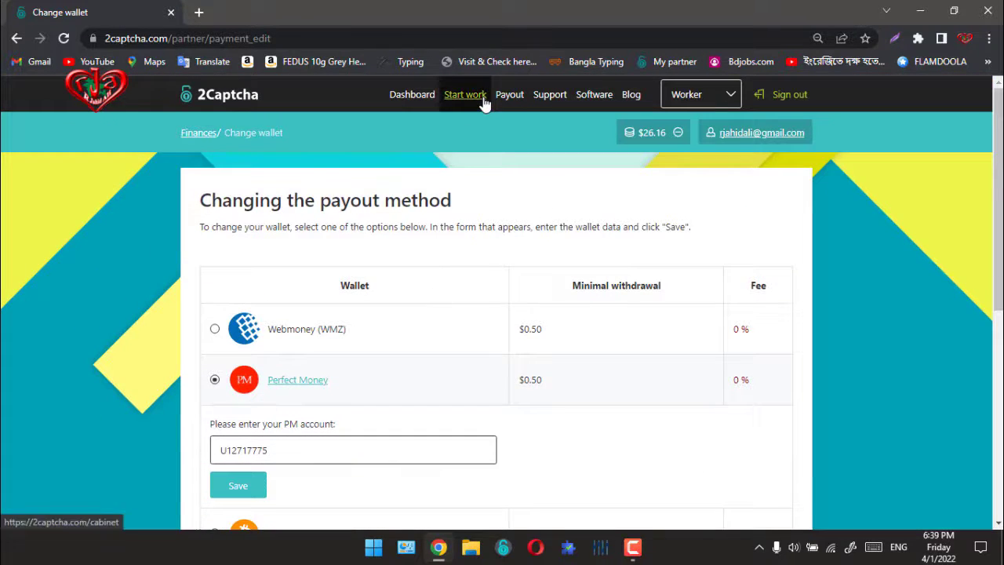
Go to the Request withdrawal page and scroll down to its payout table.
click(484, 104)
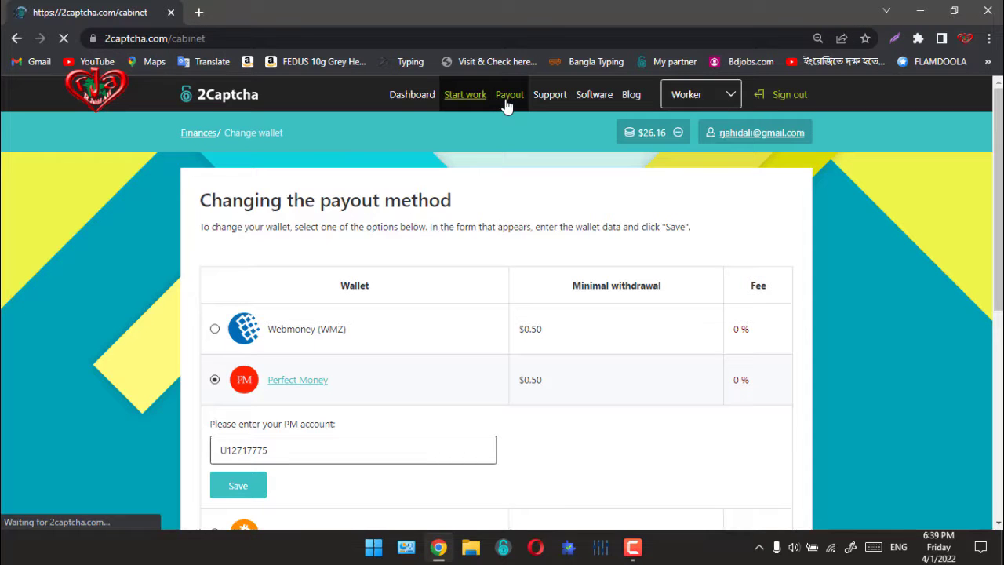
click(507, 98)
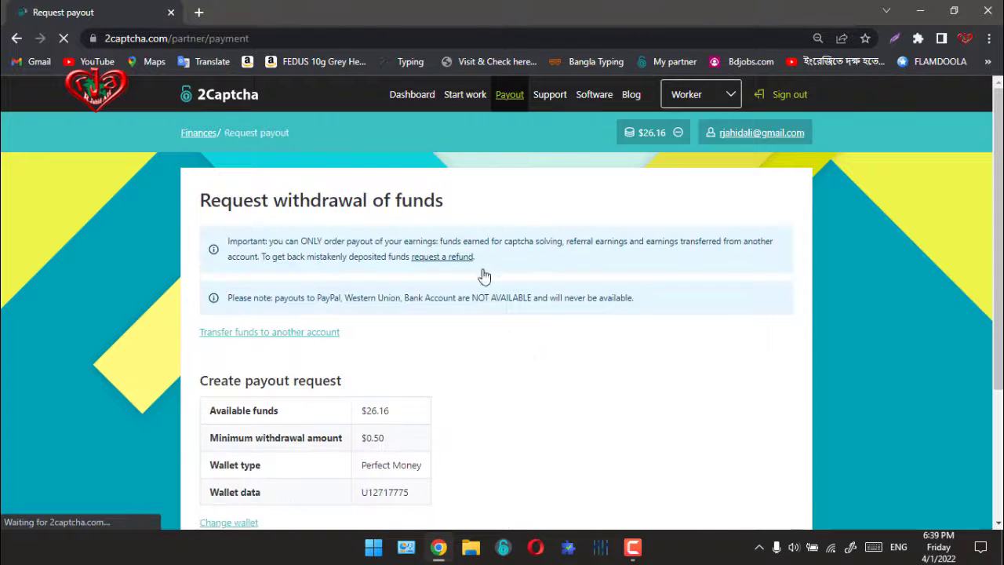
scroll(460, 291, down, 2)
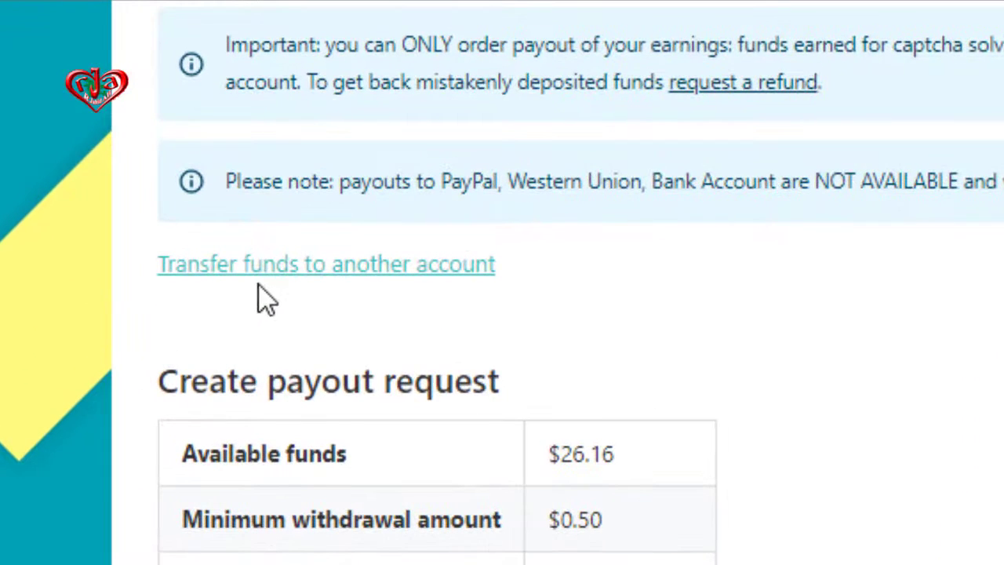
scroll(430, 298, up, 1)
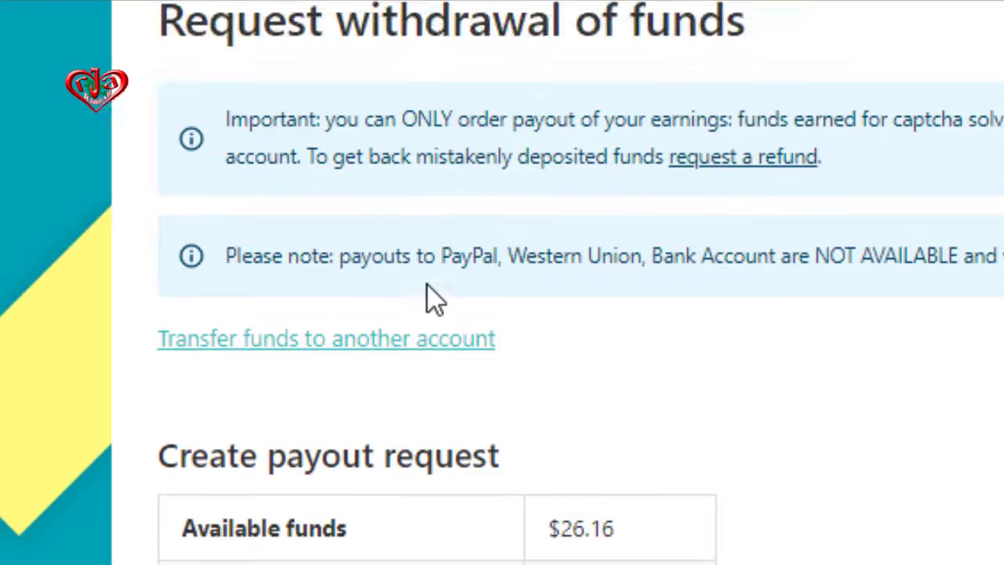
scroll(490, 396, down, 4)
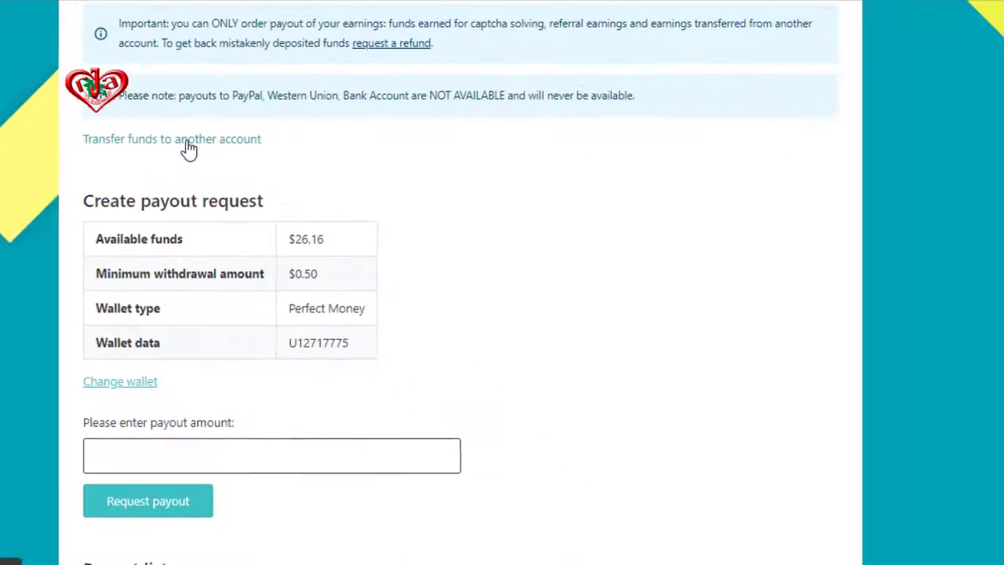
Open the Transfer funds to another account page and enter the recipient's e-mail address.
click(284, 223)
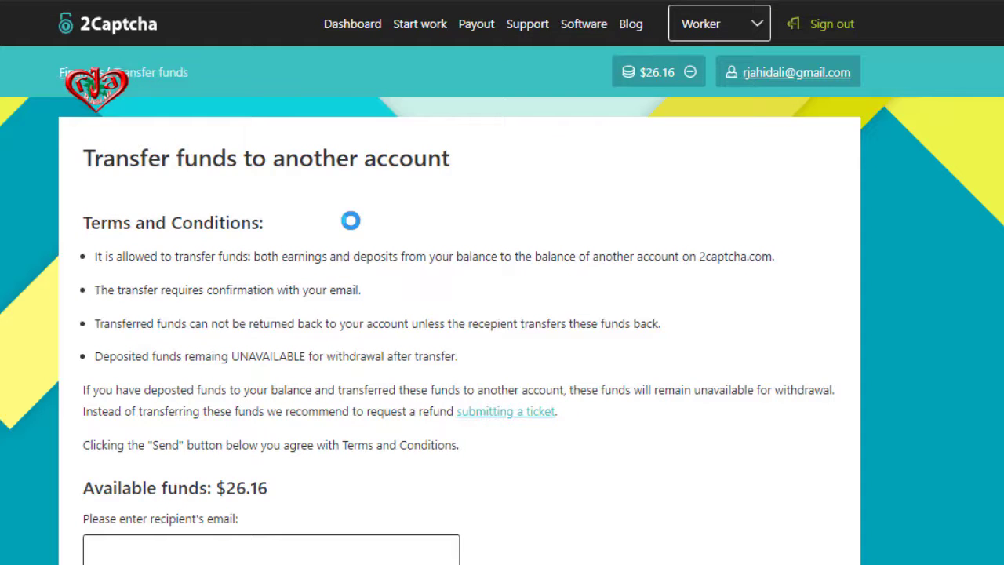
scroll(347, 219, down, 5)
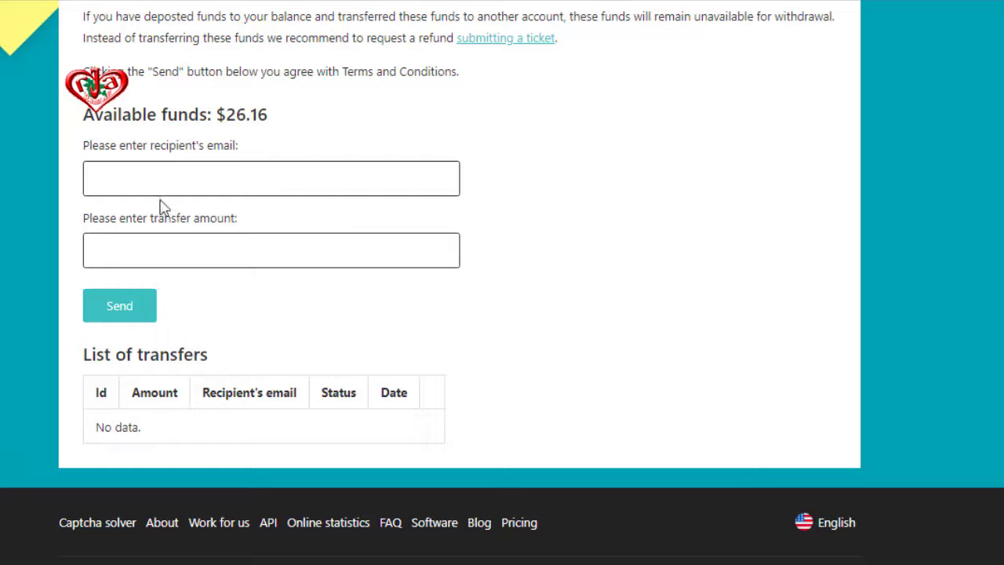
click(197, 179)
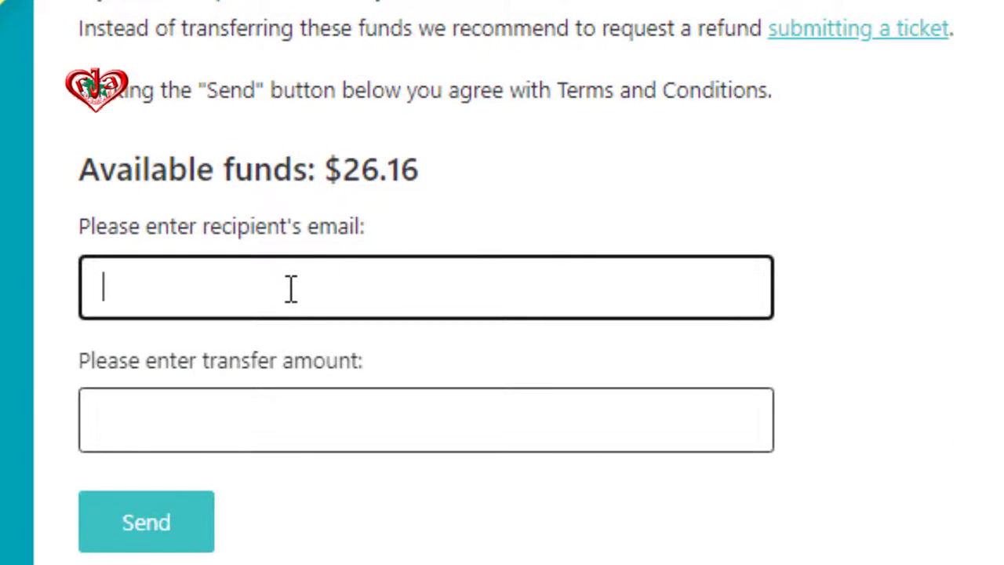
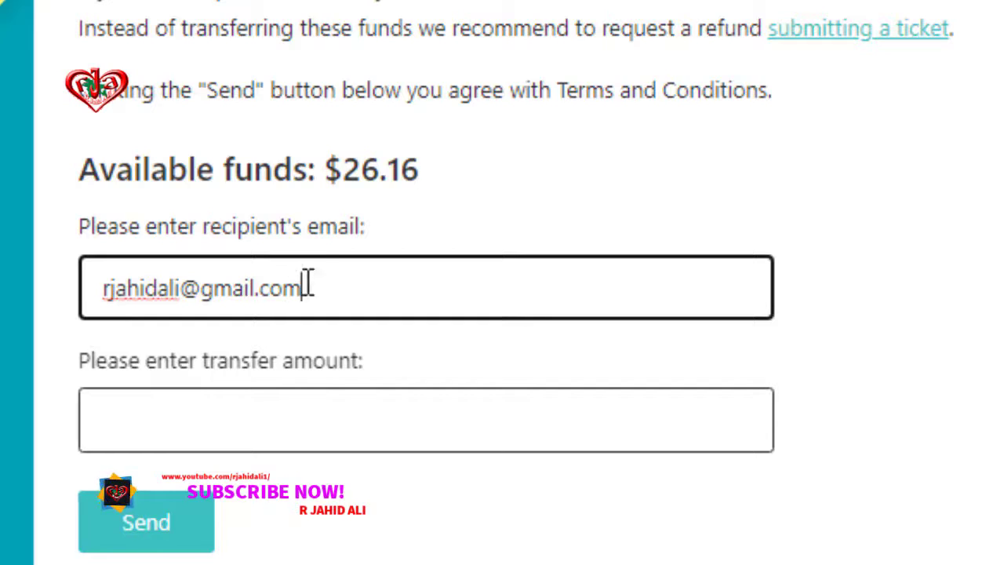
Enter 0.50 as the transfer amount, leaving the form unsent.
scroll(317, 275, down, 2)
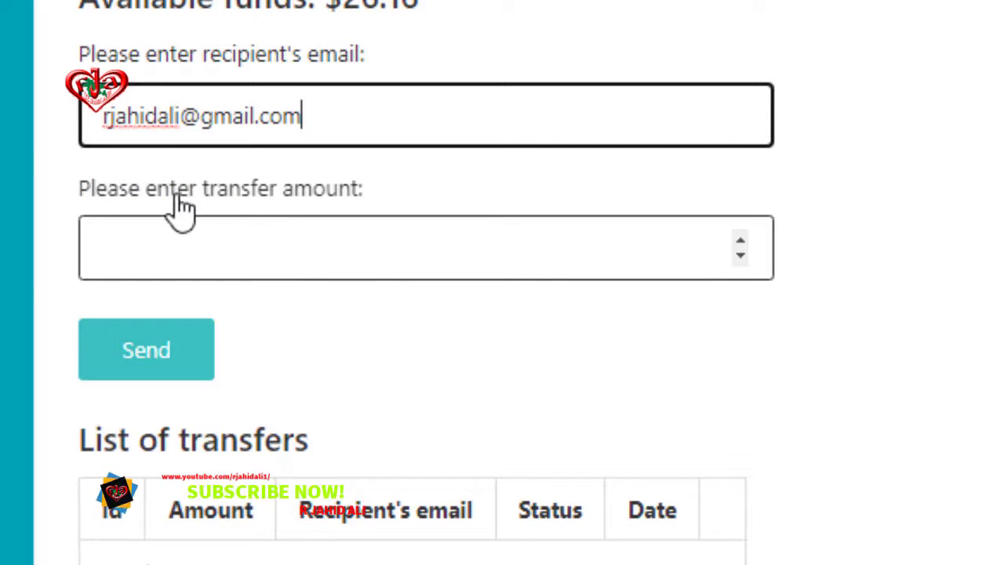
click(252, 239)
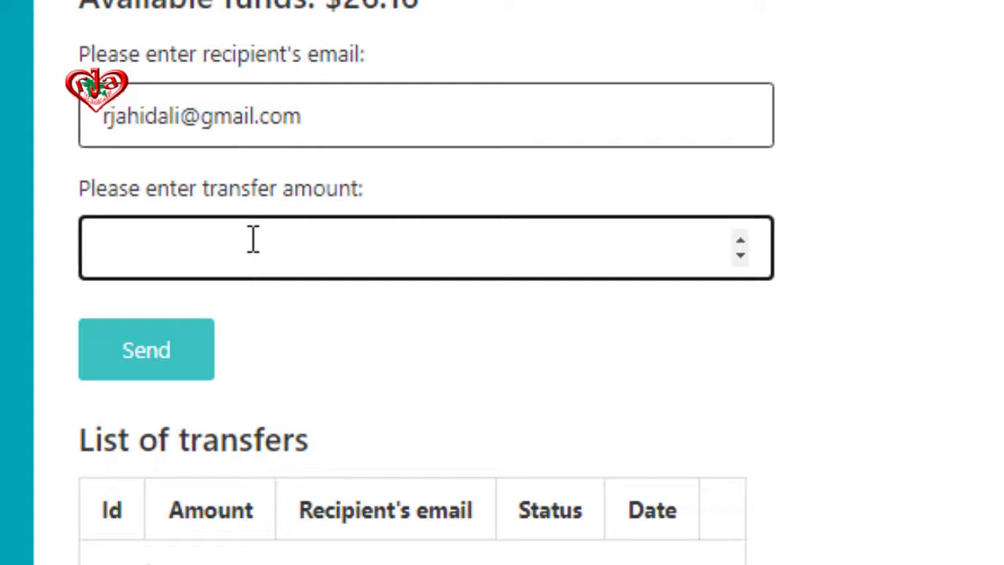
text(0)
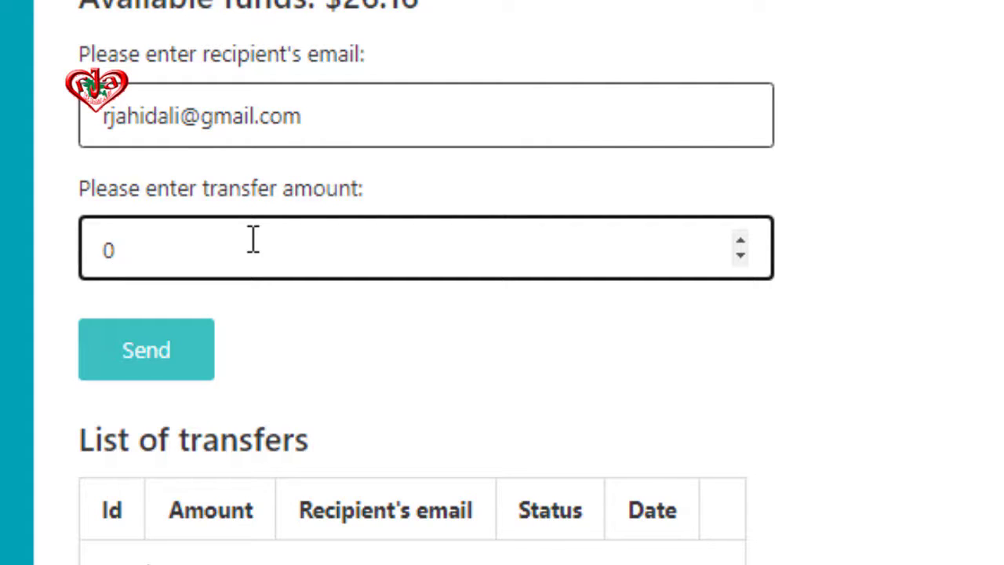
text(.)
text(59)
key(BackSpace)
text(0)
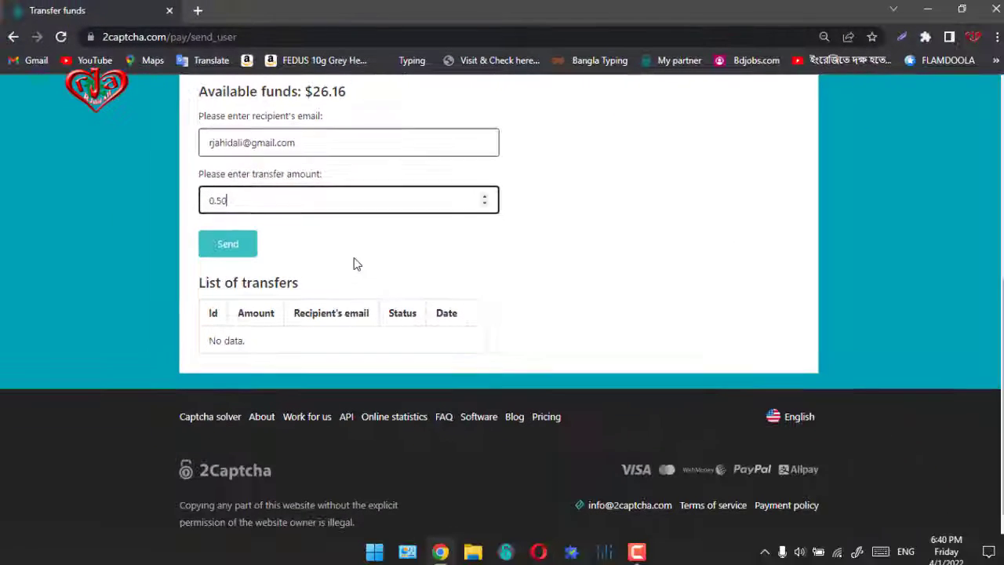
scroll(355, 263, up, 1)
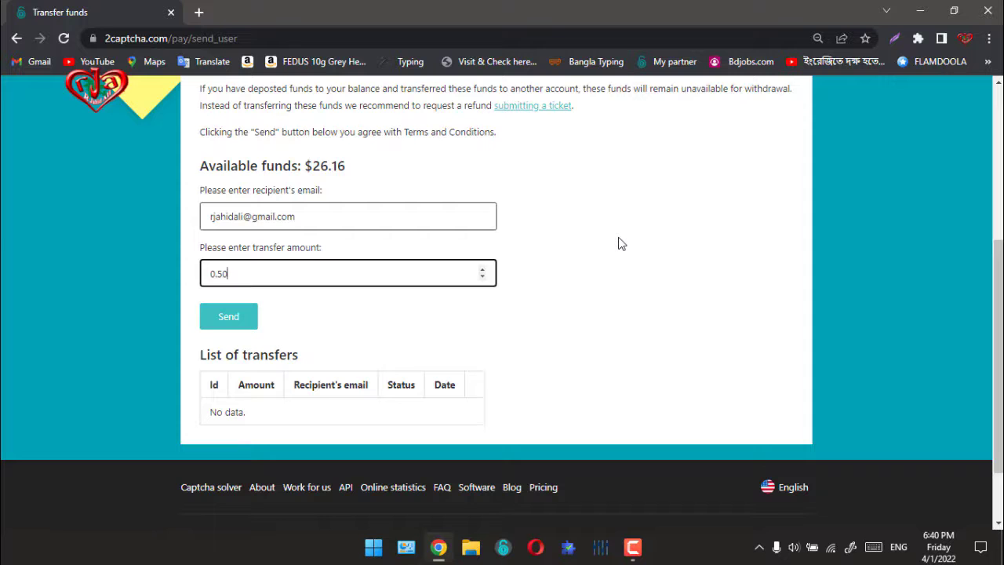
scroll(618, 243, up, 2)
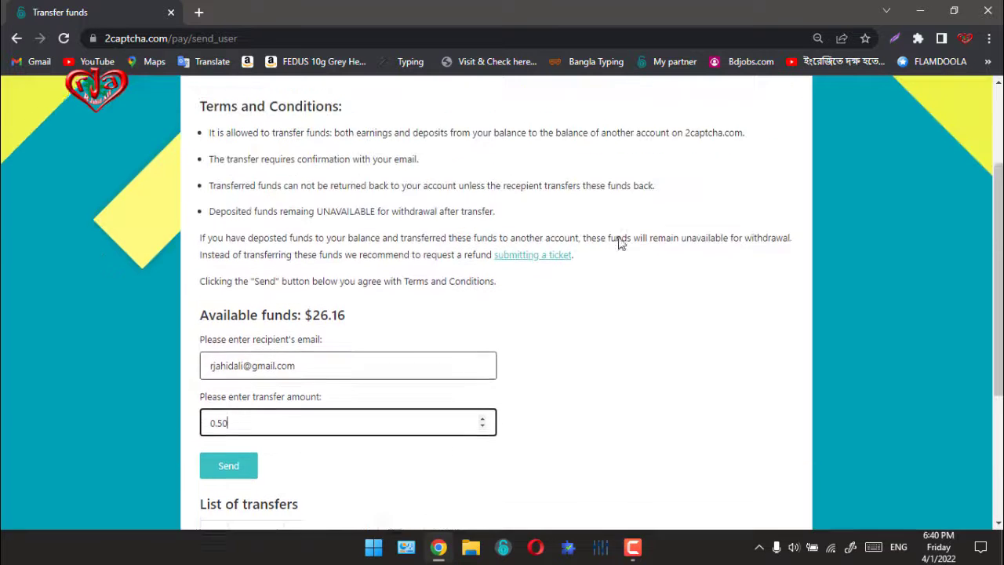
scroll(618, 243, up, 2)
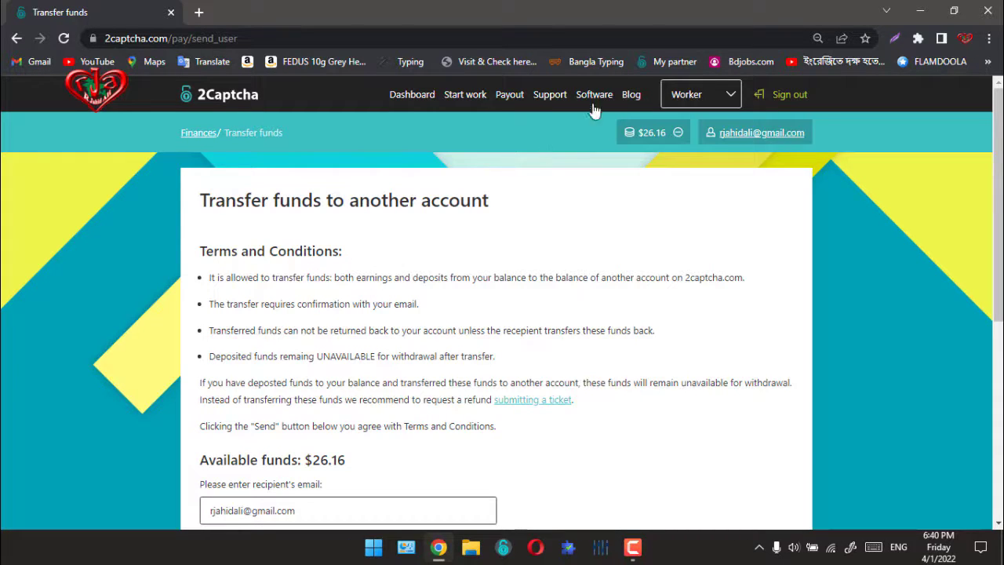
Open the Start work page in a restored-down Chrome with 2CaptchaBot v0.54 placed on the left.
click(466, 108)
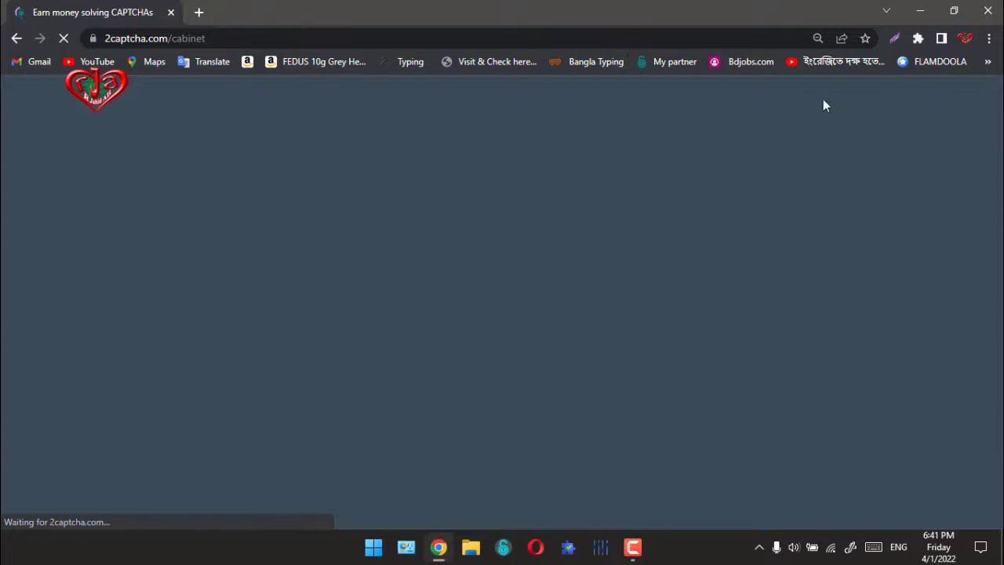
click(954, 11)
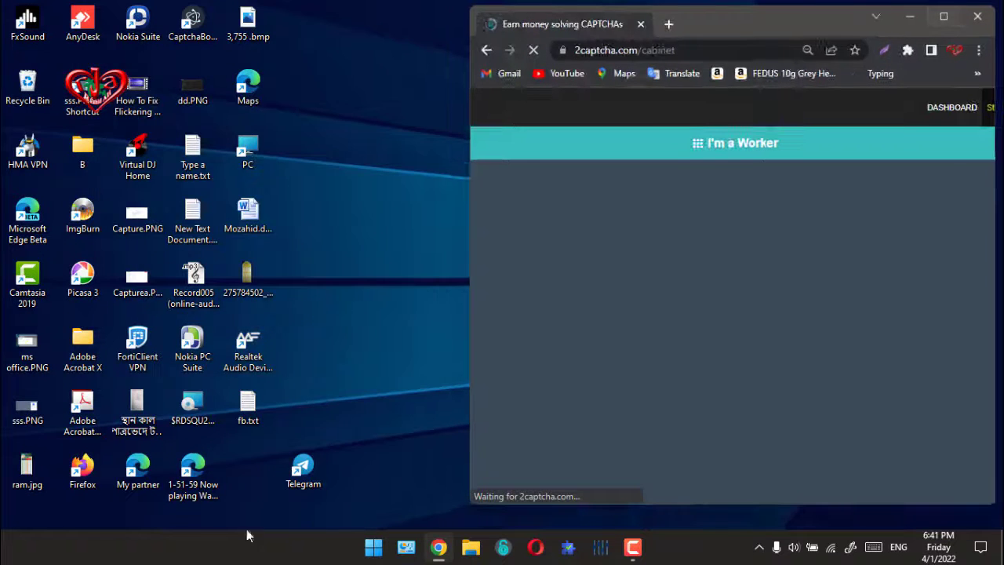
click(498, 556)
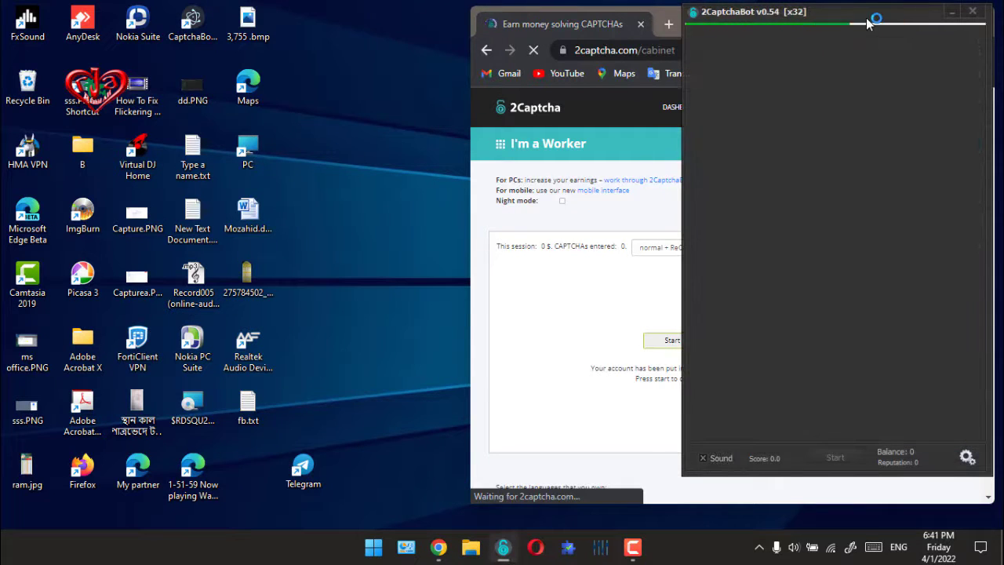
mouse_move(868, 22)
mouse_down()
mouse_move(188, 64)
mouse_move(193, 125)
mouse_up()
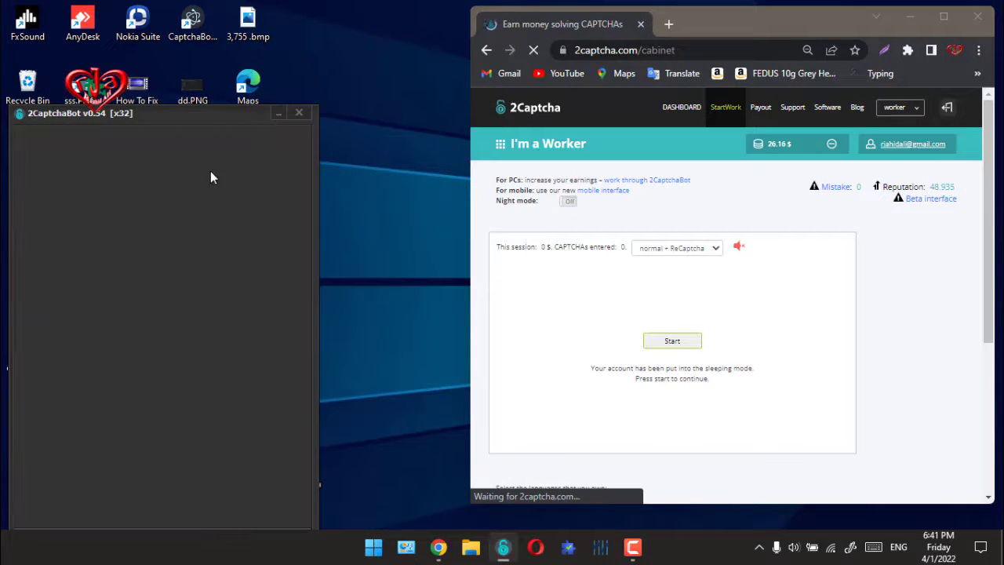
click(759, 21)
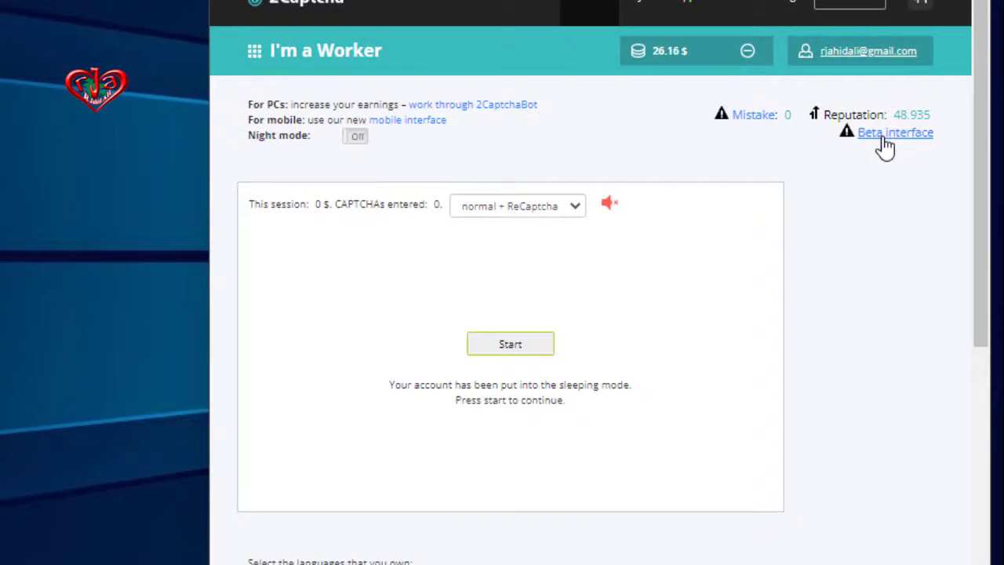
Use the Beta interface with 'Only Selec-captchas' chosen from All captchas and Night mode On.
click(882, 136)
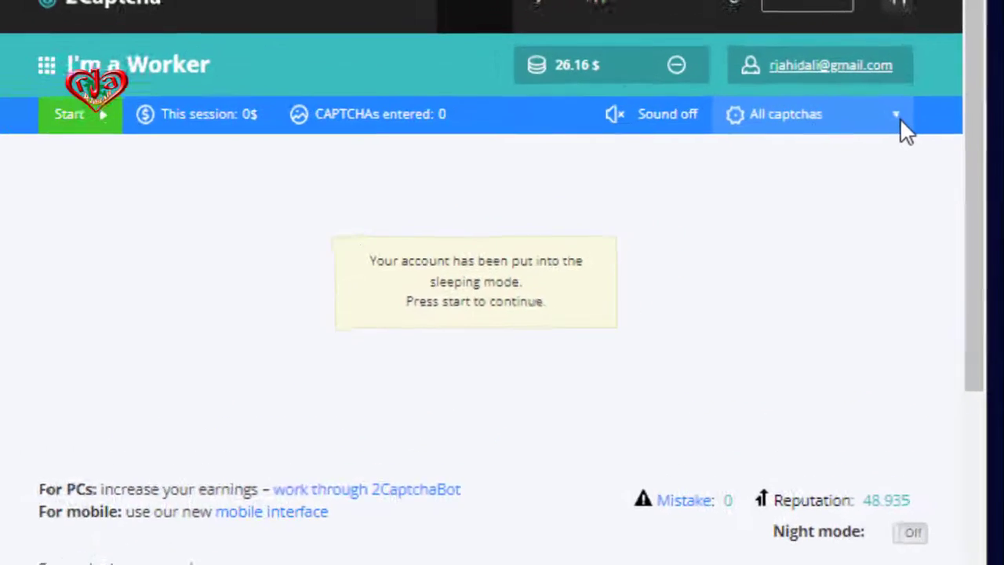
click(923, 94)
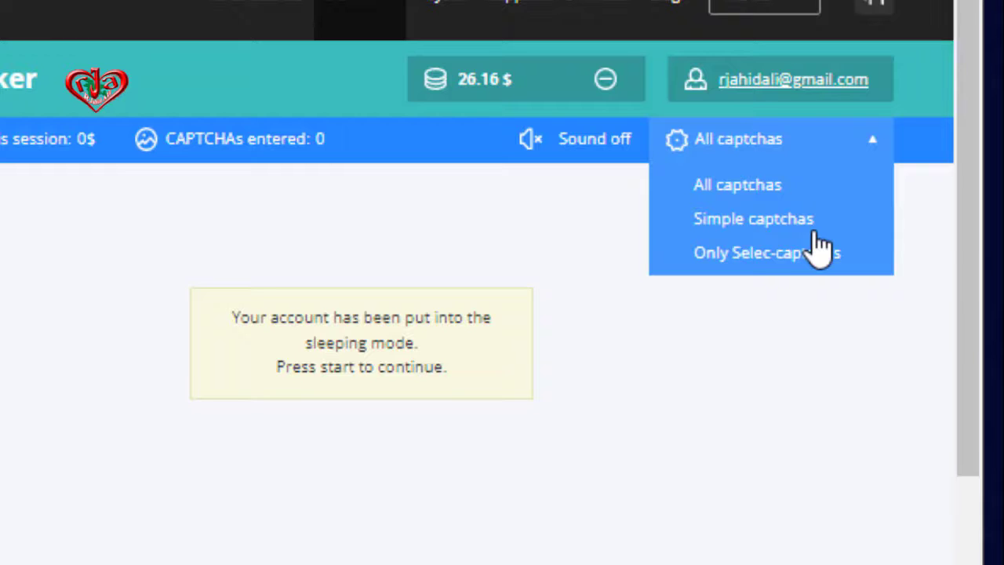
click(779, 259)
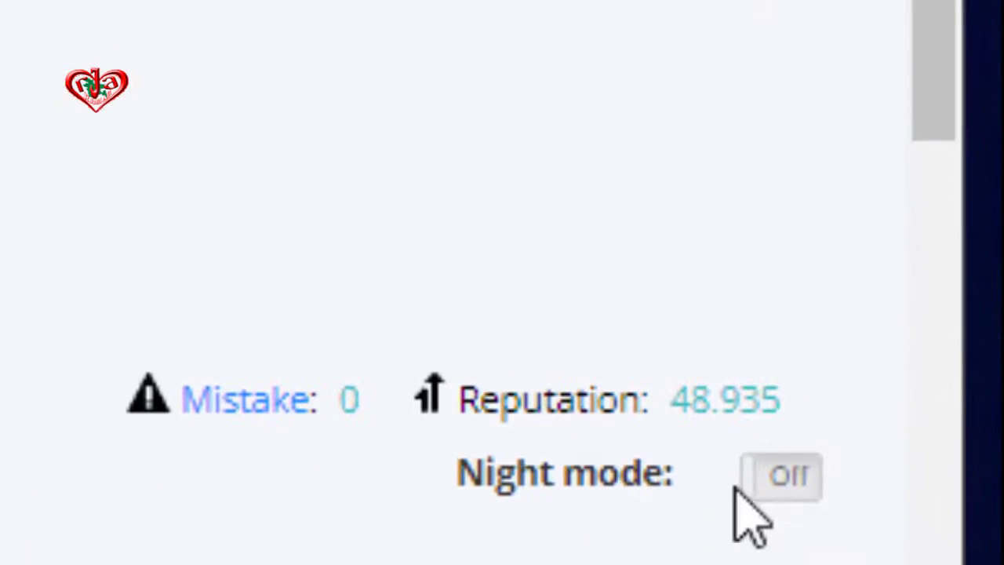
click(816, 487)
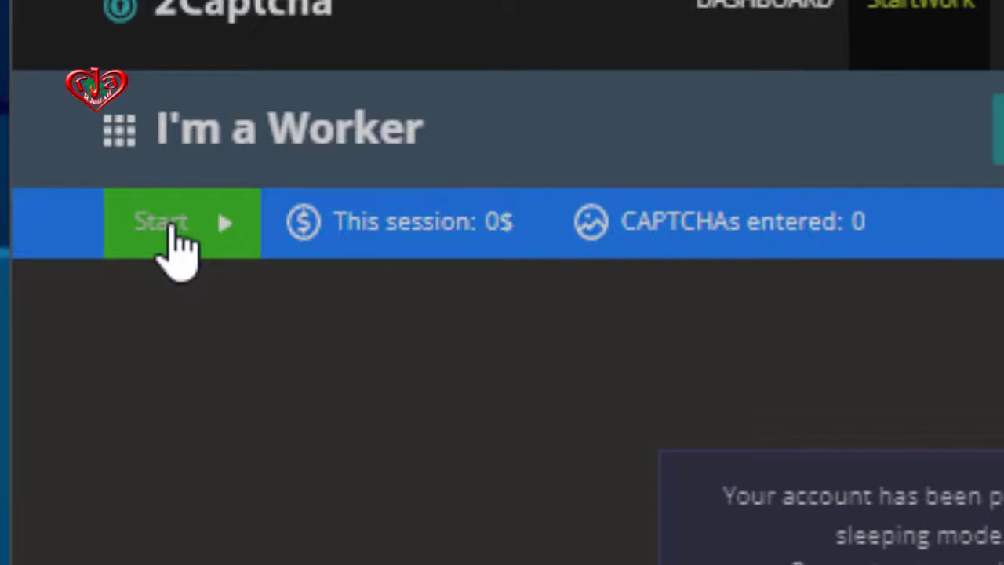
Start receiving captchas, check the three remaining seaplane tiles, and submit the airplane captcha.
click(171, 228)
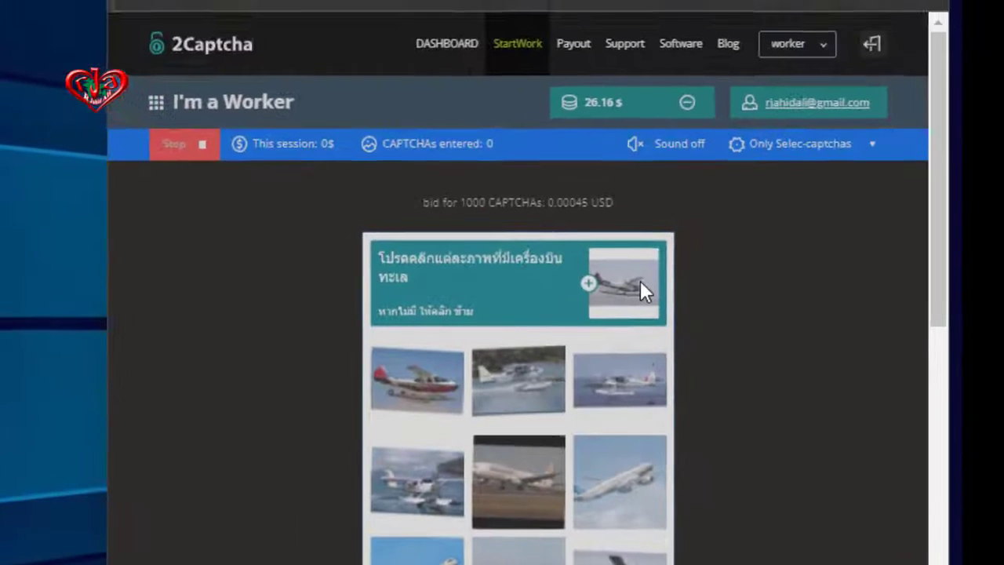
scroll(636, 113, down, 3)
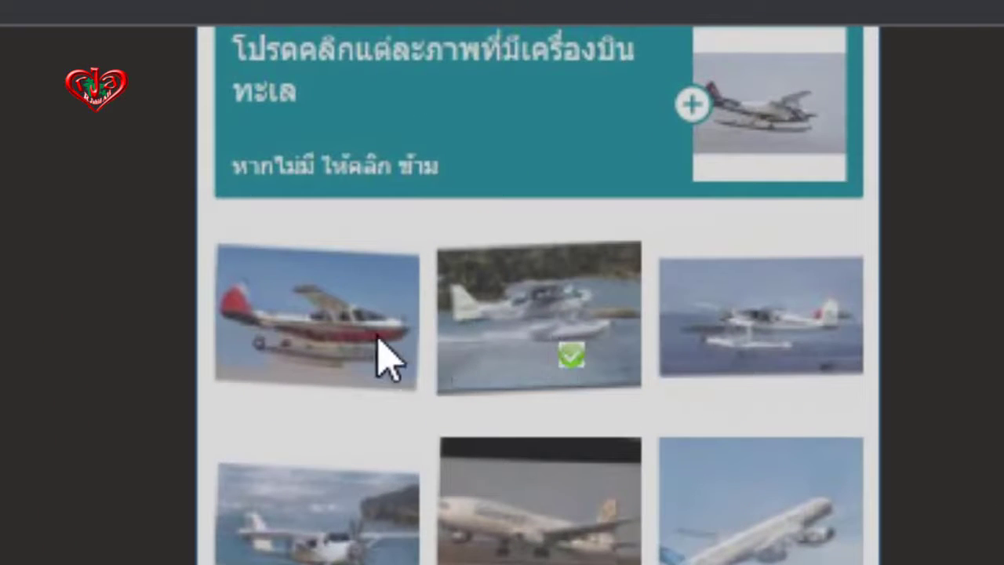
click(795, 335)
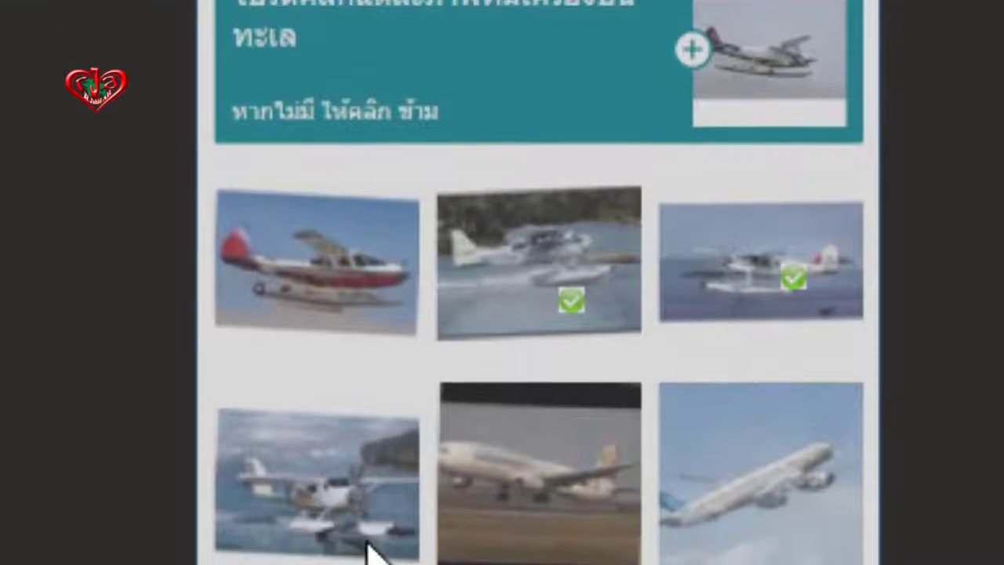
click(369, 552)
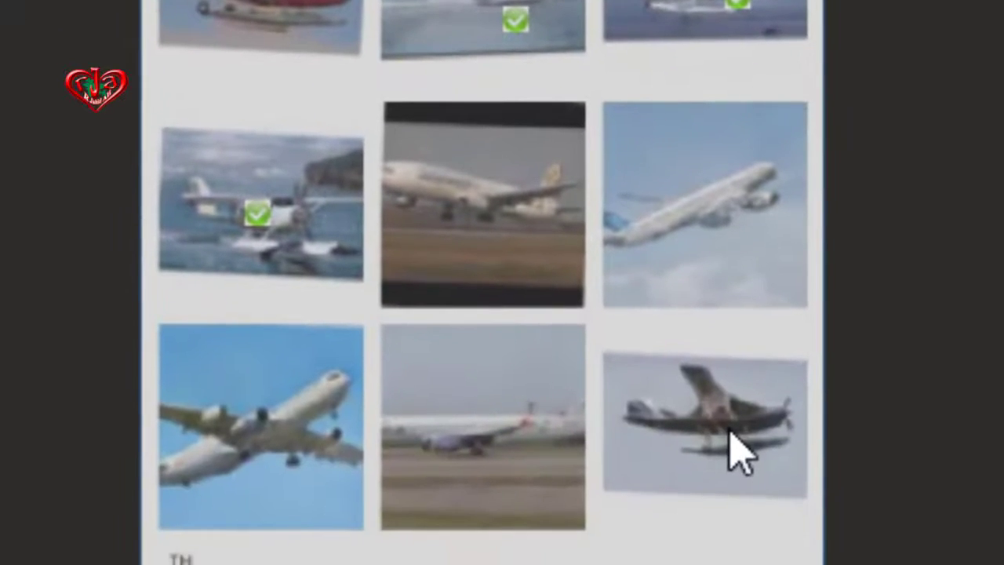
click(737, 451)
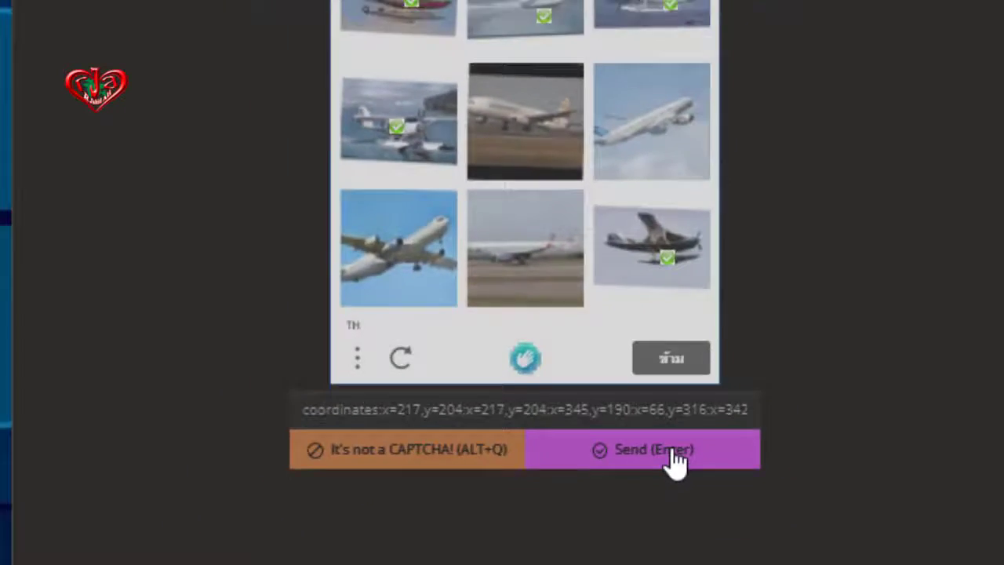
click(709, 508)
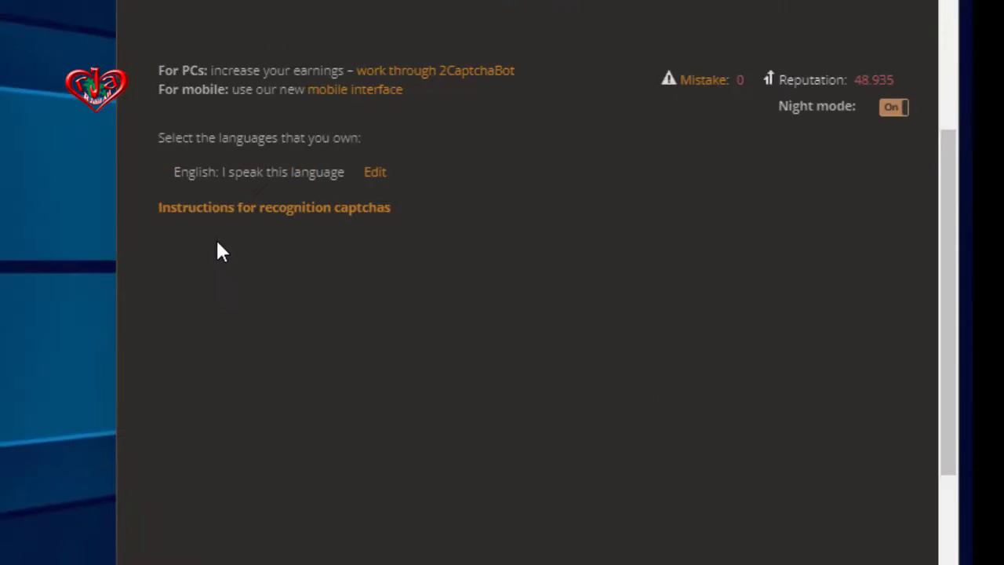
scroll(615, 270, up, 3)
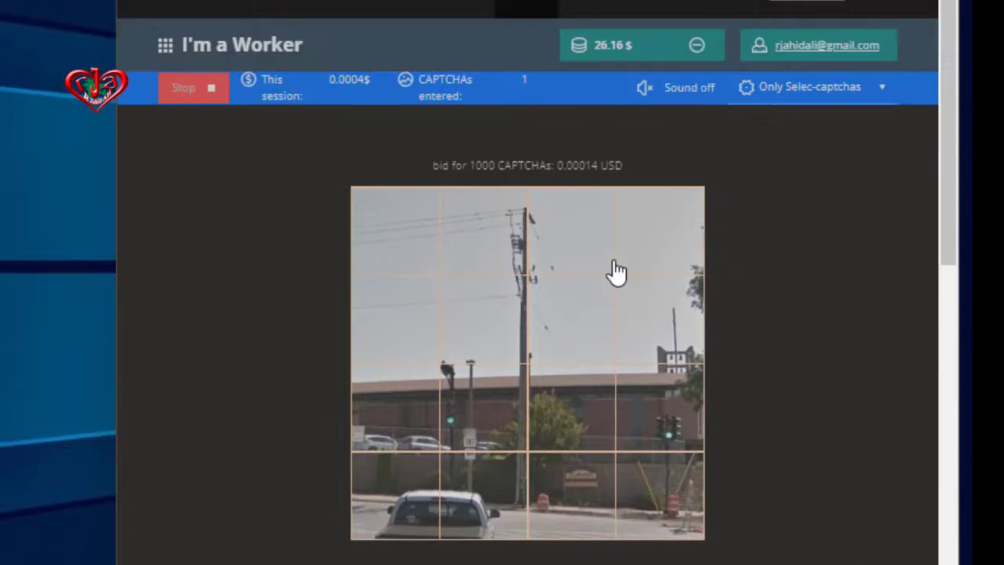
Select the traffic-light tile in the grid and send the answer.
scroll(614, 274, down, 2)
scroll(593, 244, up, 2)
scroll(533, 206, down, 3)
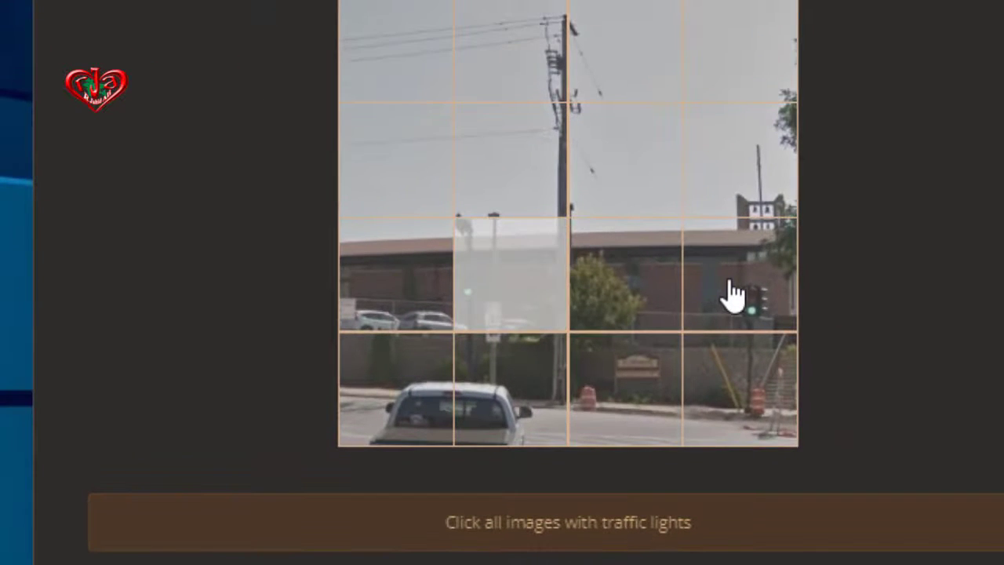
click(728, 296)
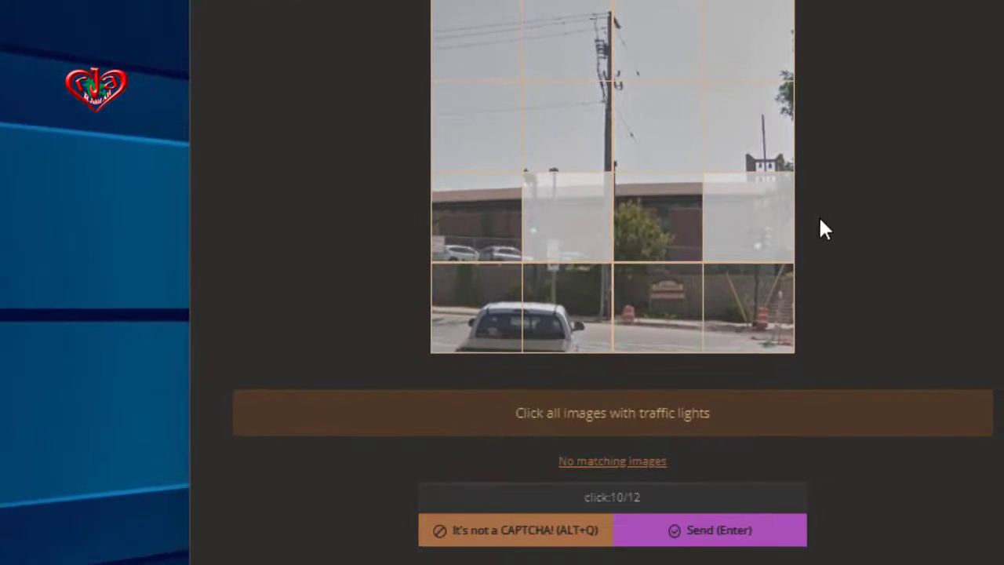
click(725, 545)
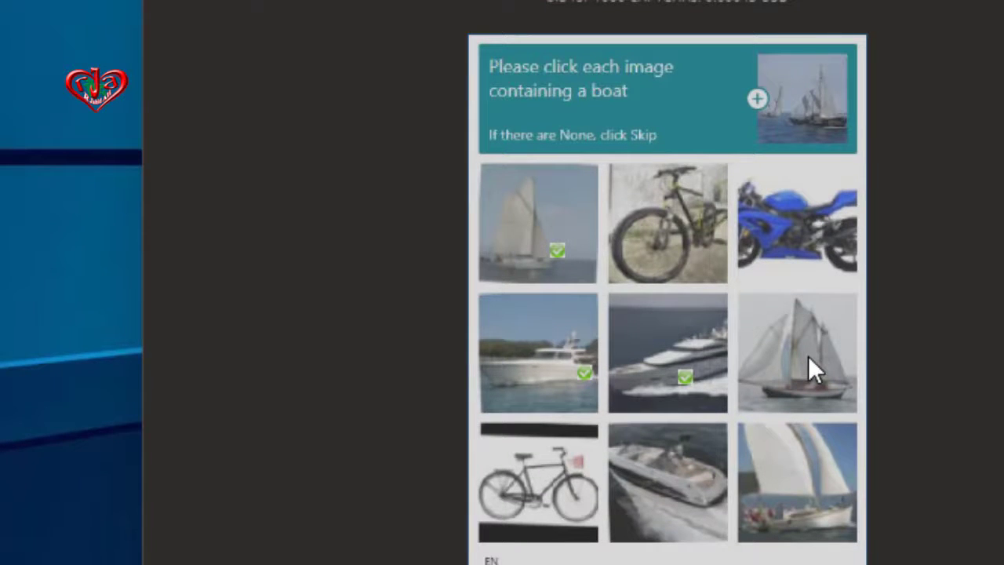
Check the remaining speedboat tile and submit the boat captcha.
click(668, 505)
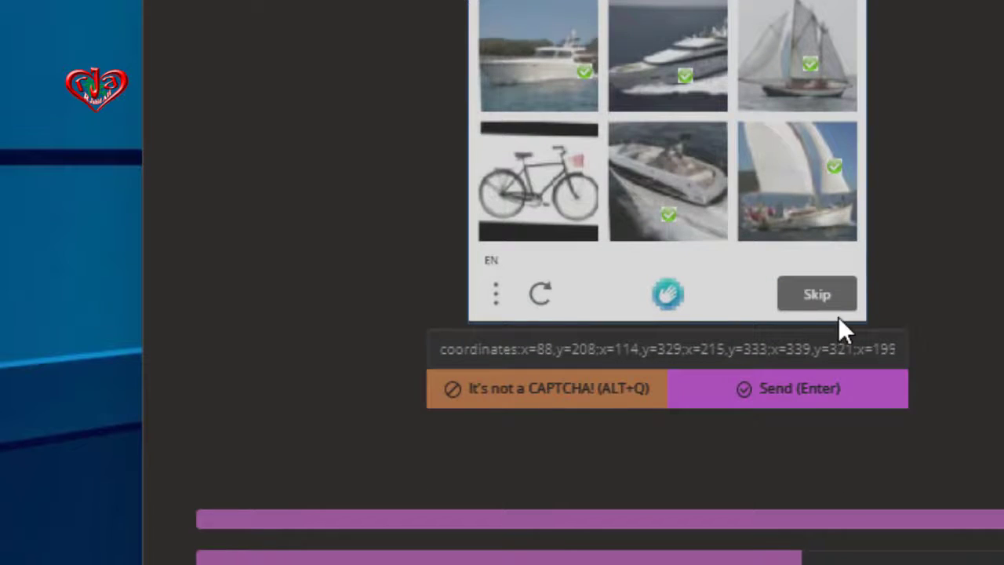
click(811, 408)
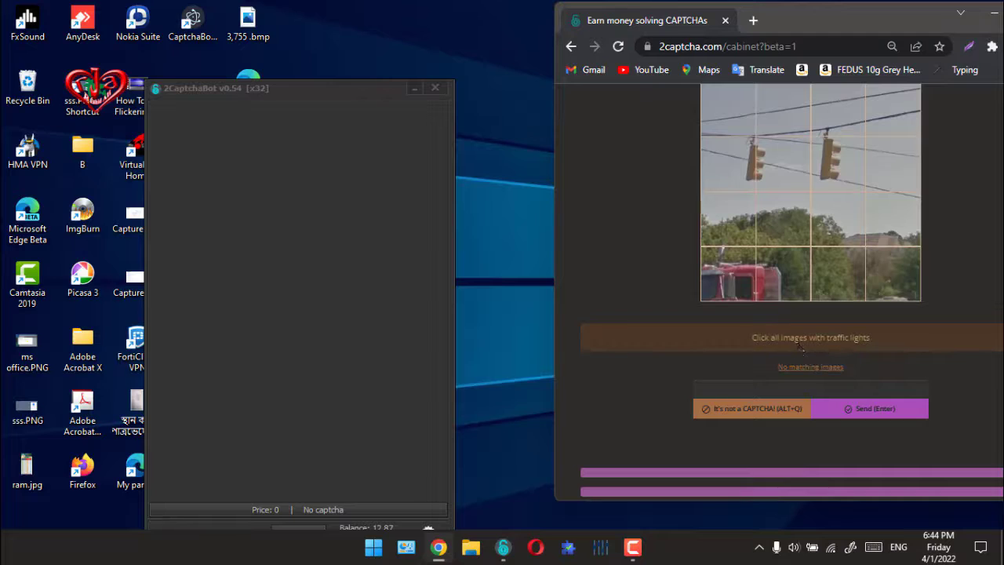
scroll(807, 354, up, 2)
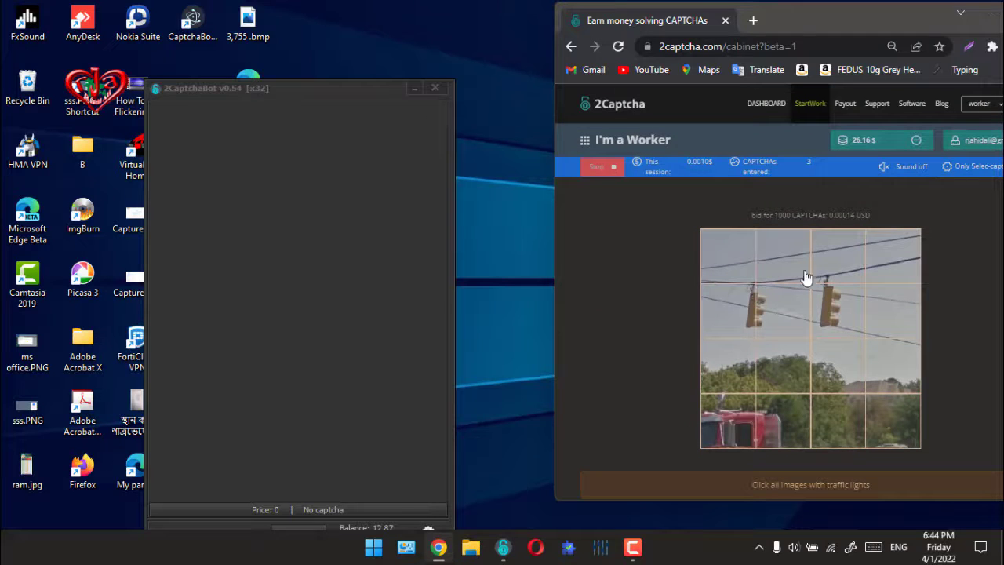
Select second-row traffic-light tiles 5, 6 and 7 and send the captcha.
scroll(858, 405, down, 1)
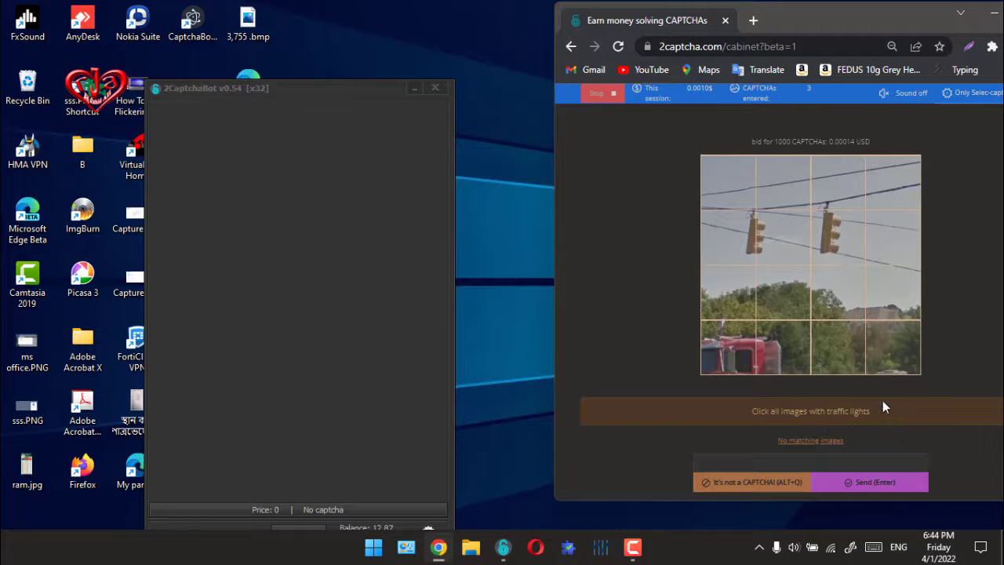
click(733, 246)
click(799, 236)
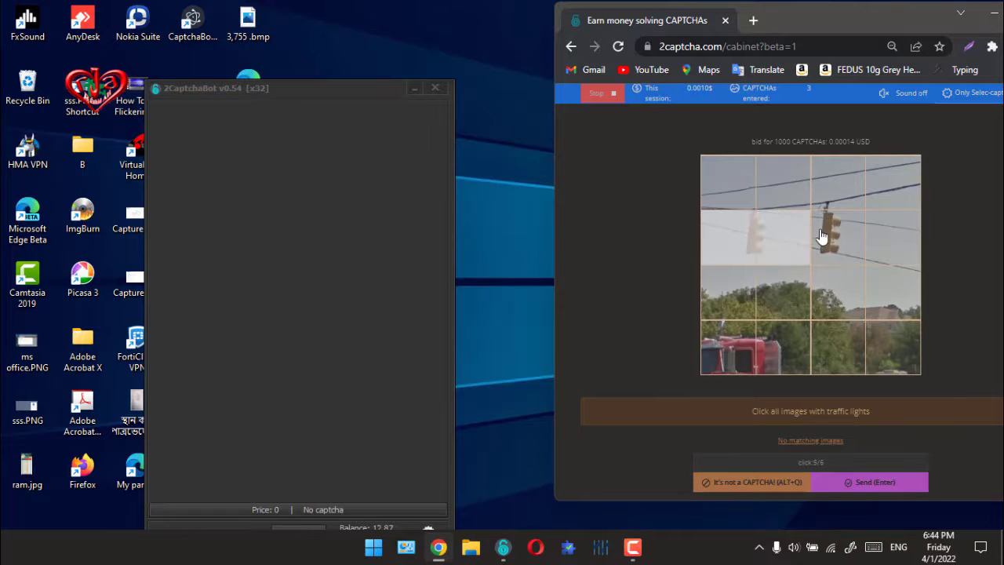
click(835, 236)
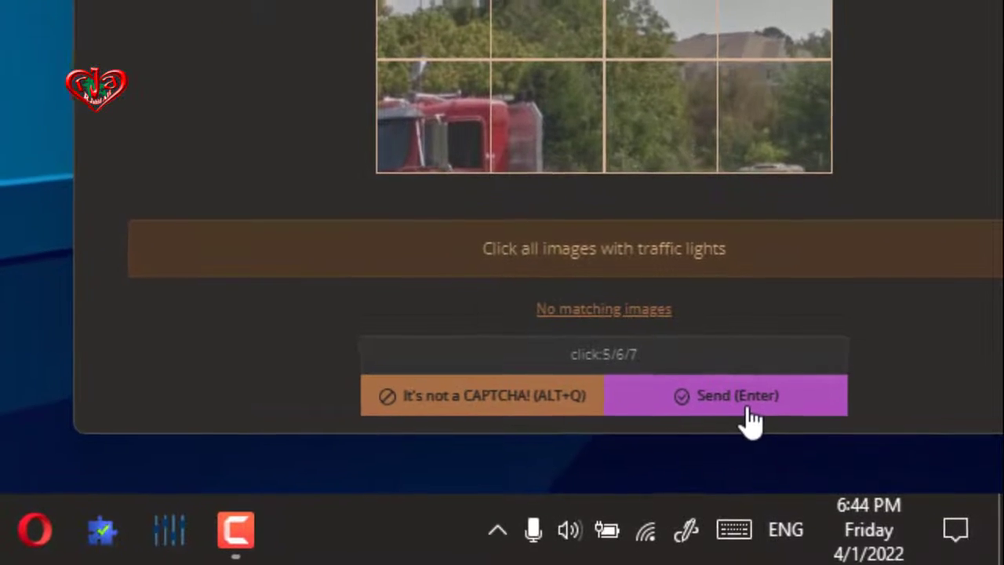
click(748, 410)
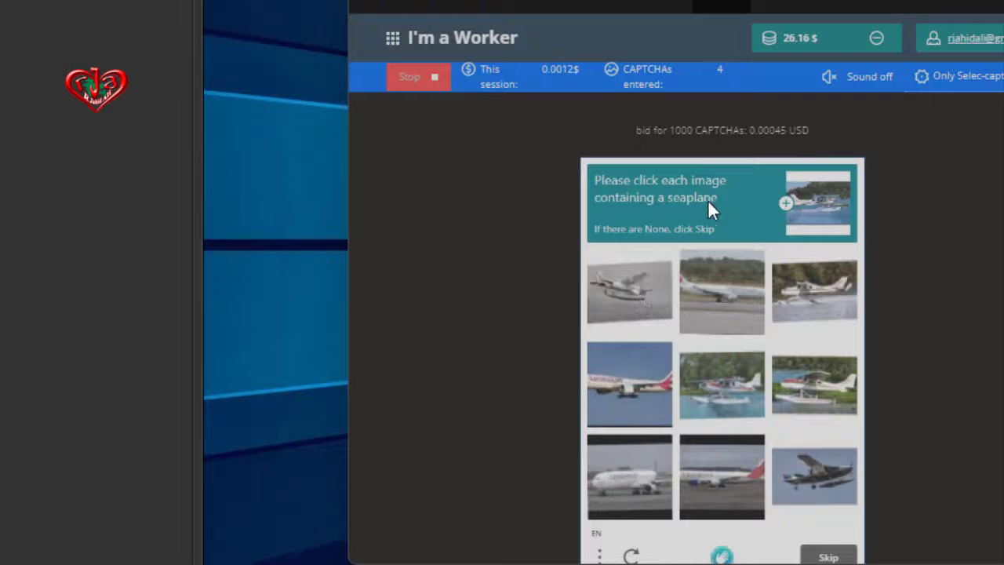
Check the five seaplane tiles in the top, middle and bottom rows and send.
click(632, 291)
click(808, 292)
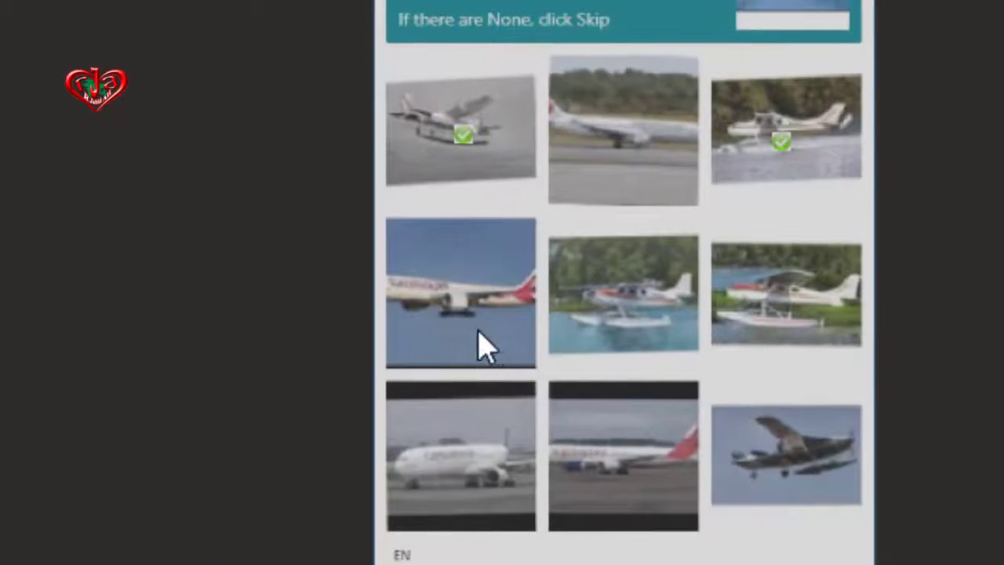
click(638, 323)
click(796, 306)
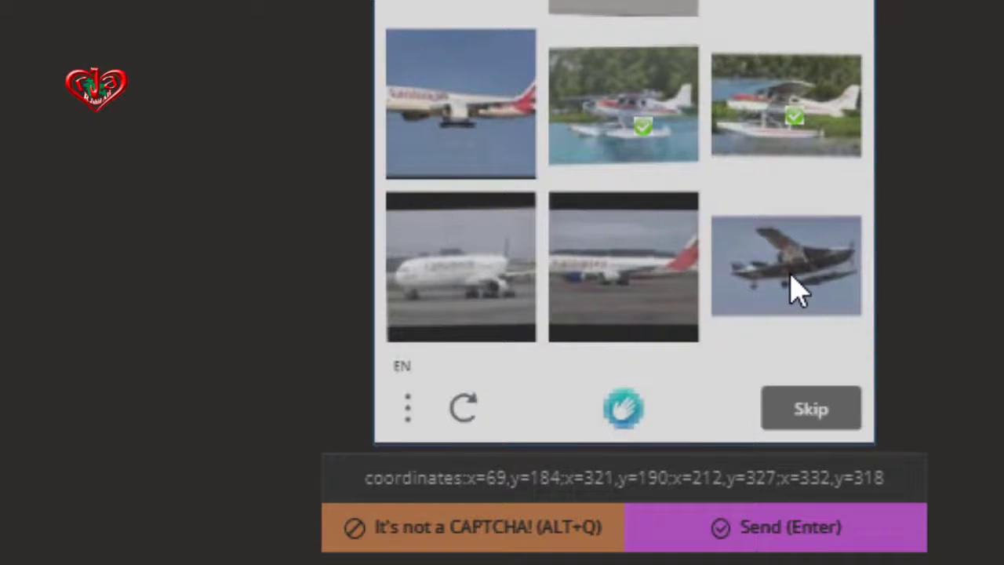
click(793, 287)
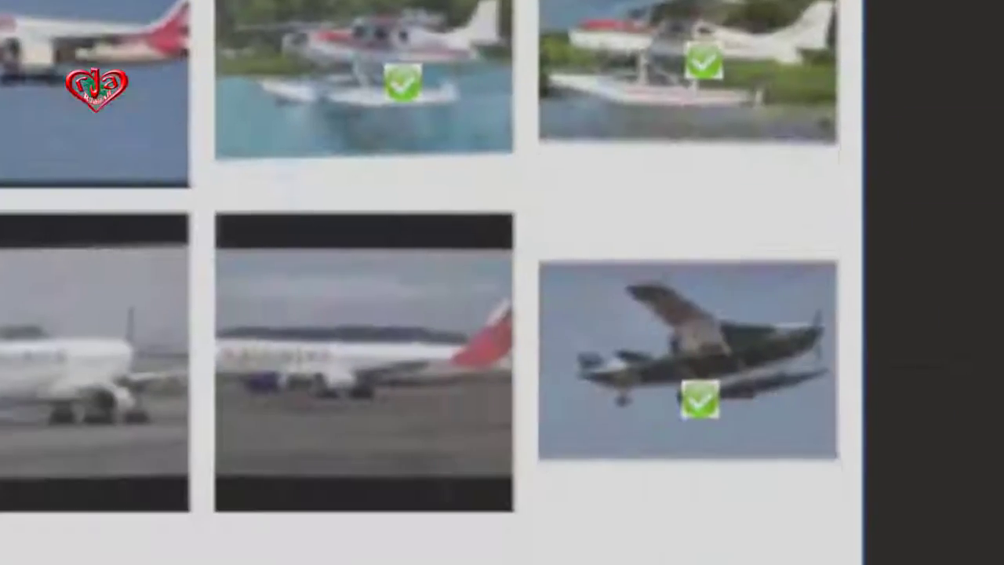
click(824, 470)
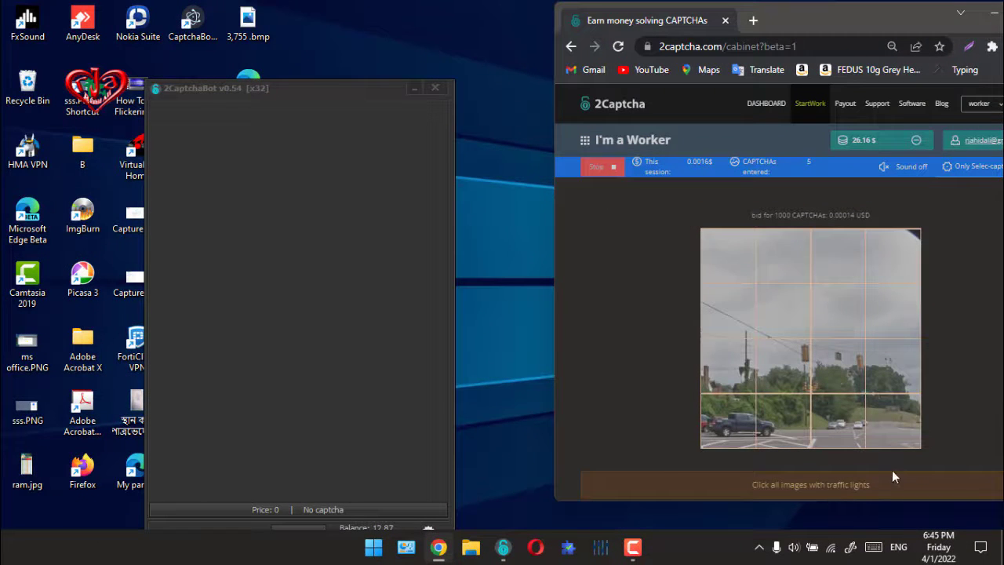
Select the three middle-row traffic-light tiles and send the first captcha.
click(745, 375)
click(789, 370)
click(853, 373)
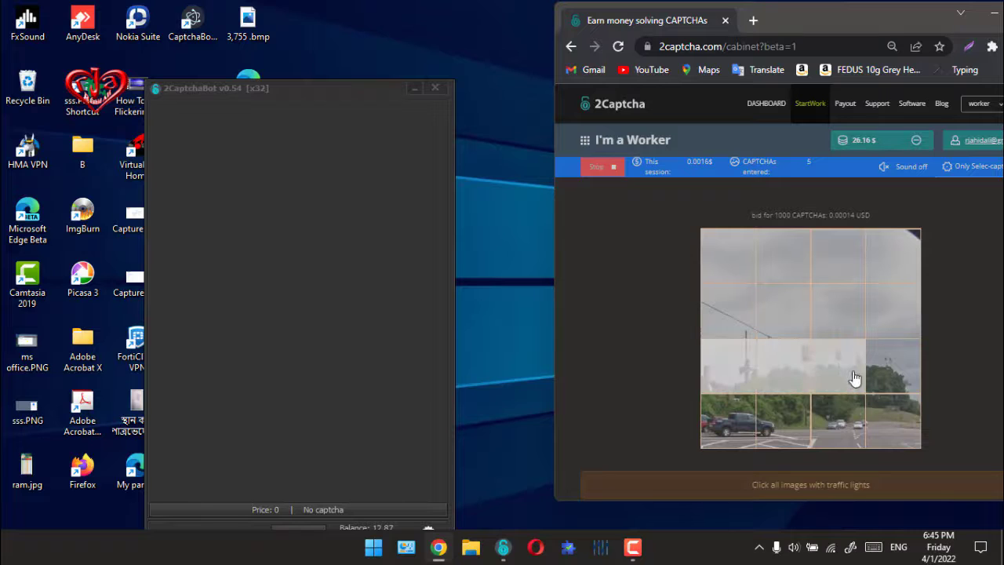
scroll(860, 375, down, 1)
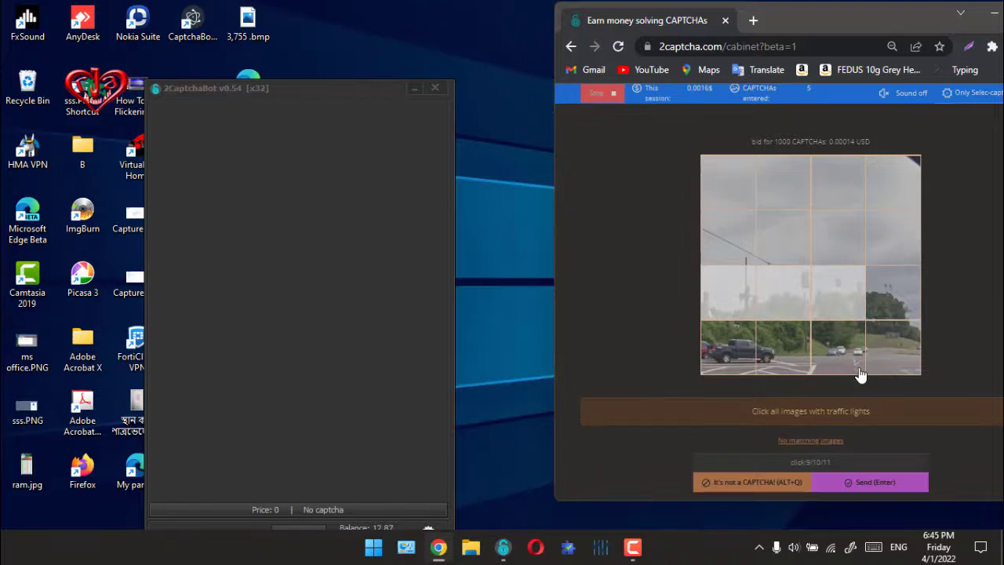
click(875, 490)
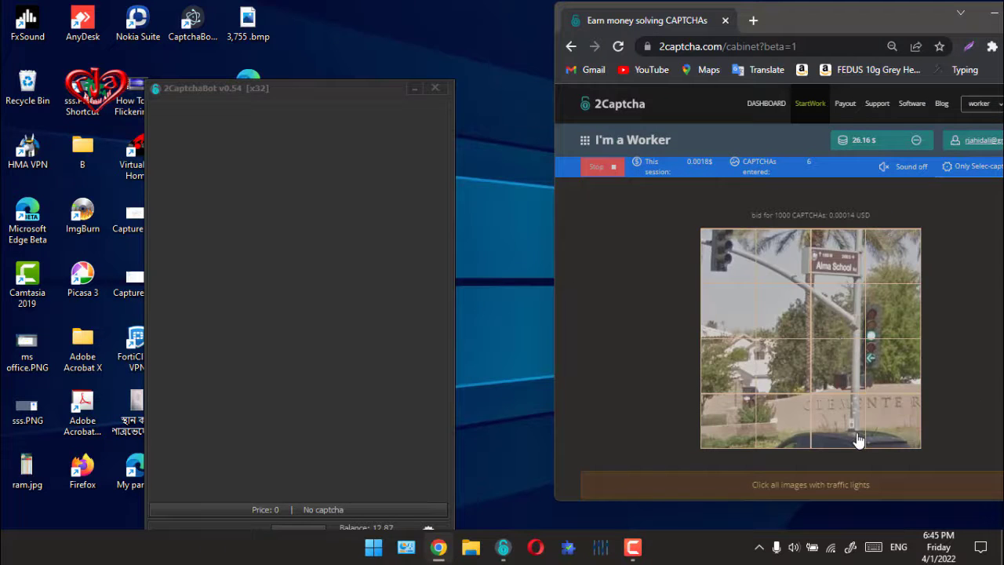
Select the top-left, right and lower traffic-light tiles in the next grid and submit.
click(727, 252)
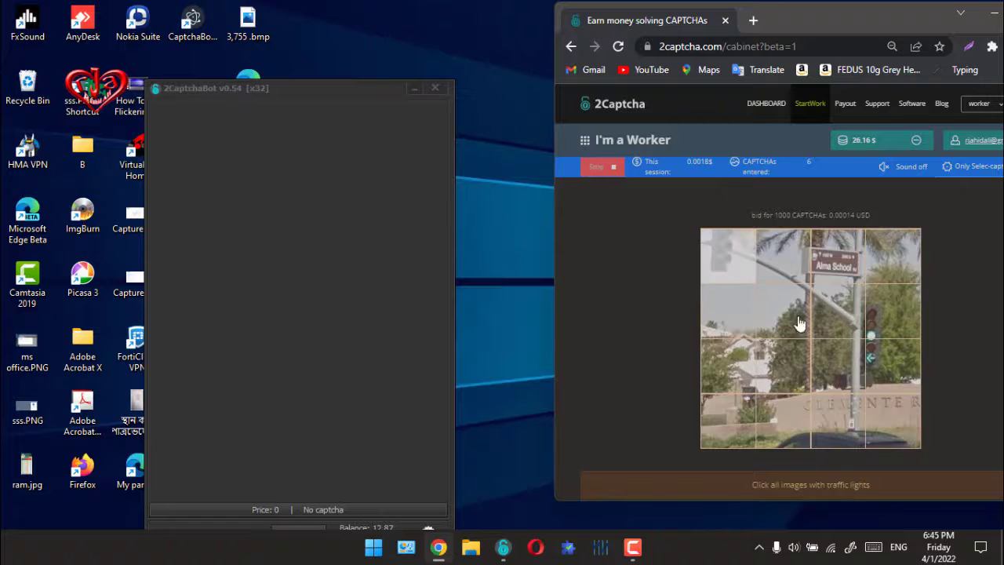
click(886, 313)
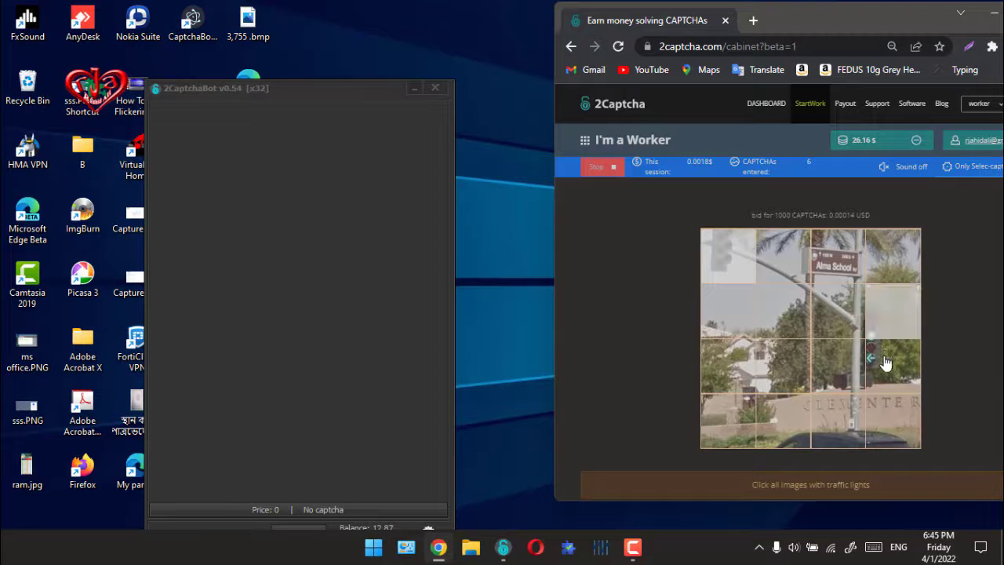
click(842, 380)
scroll(885, 416, down, 1)
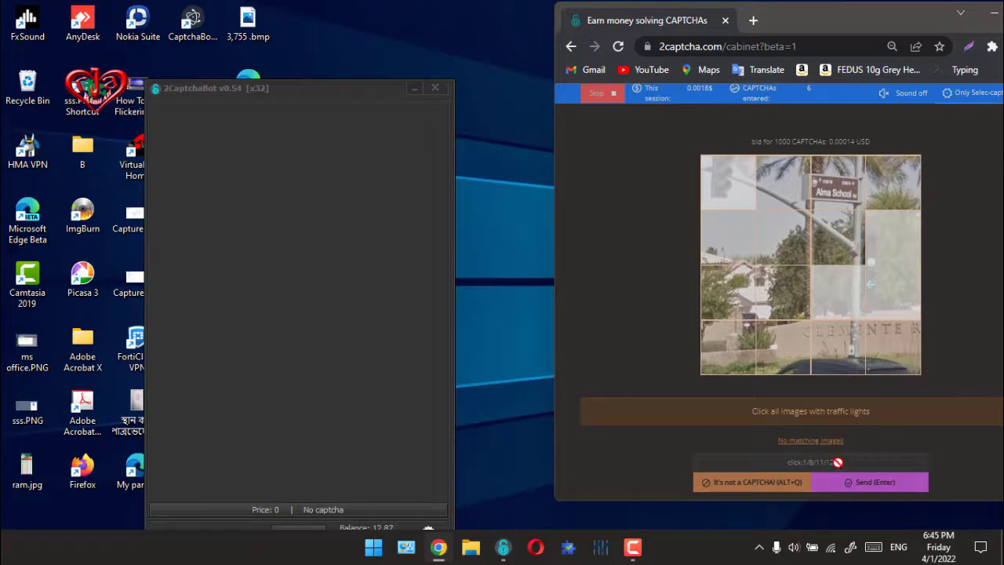
key(Return)
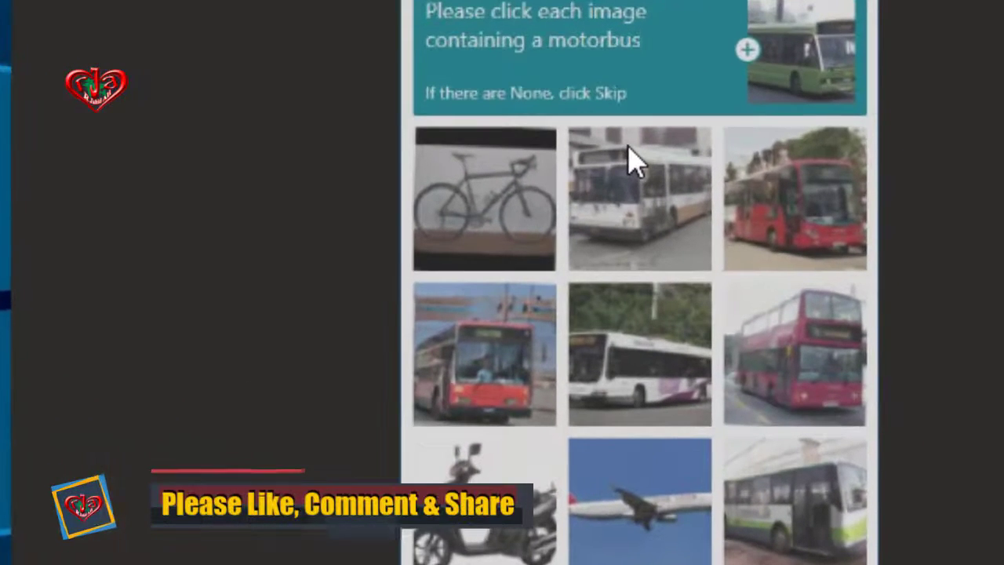
Mark the six bus tiles and submit the motorbus captcha.
click(719, 235)
click(768, 195)
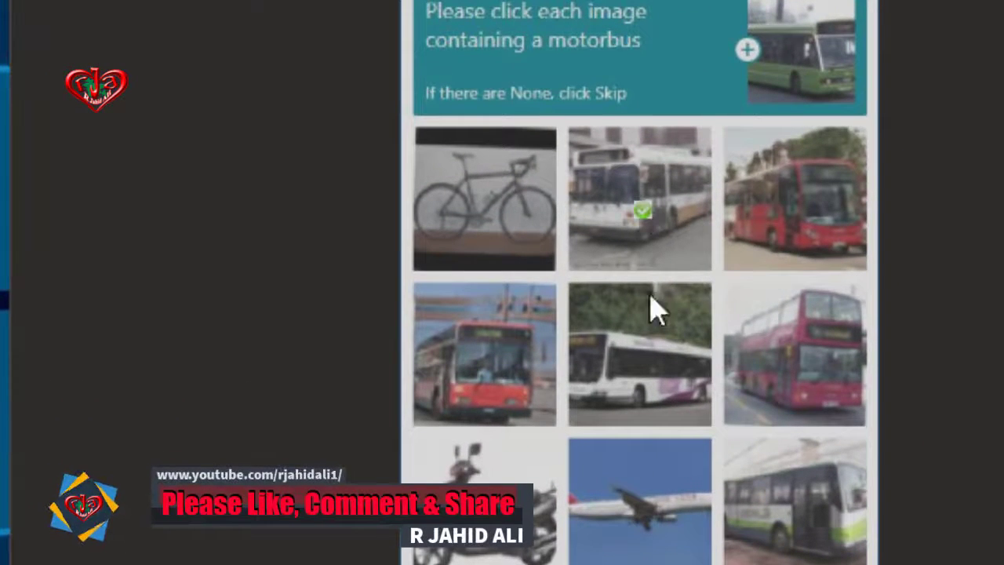
click(495, 356)
click(631, 355)
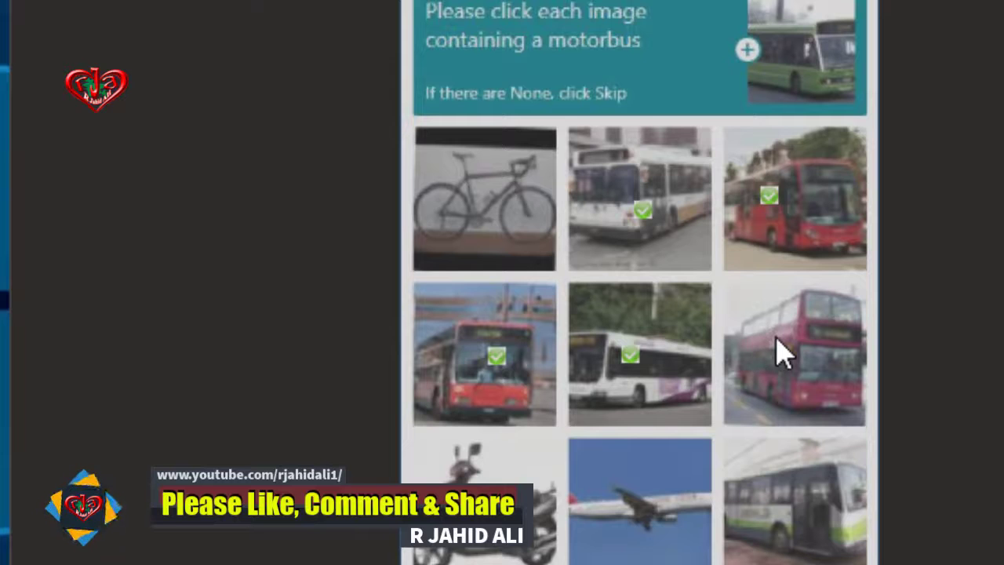
click(777, 352)
click(802, 533)
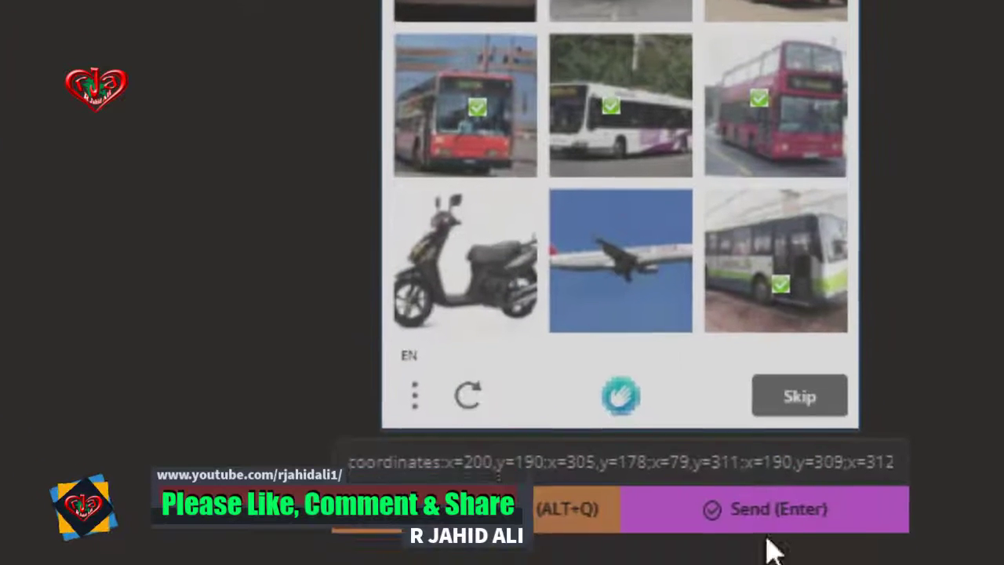
click(764, 538)
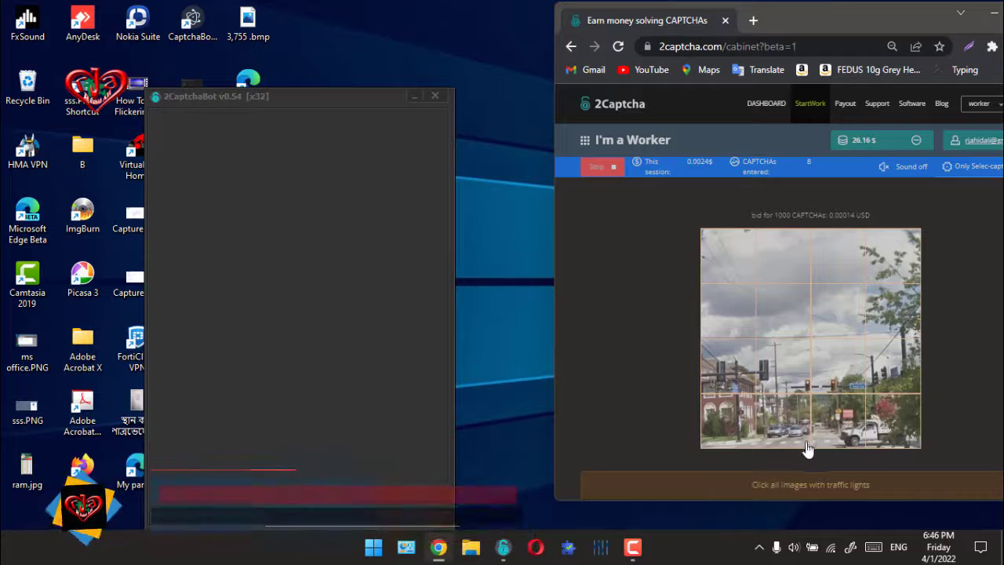
Mark the four third-row traffic-light tiles and submit.
click(729, 375)
click(784, 367)
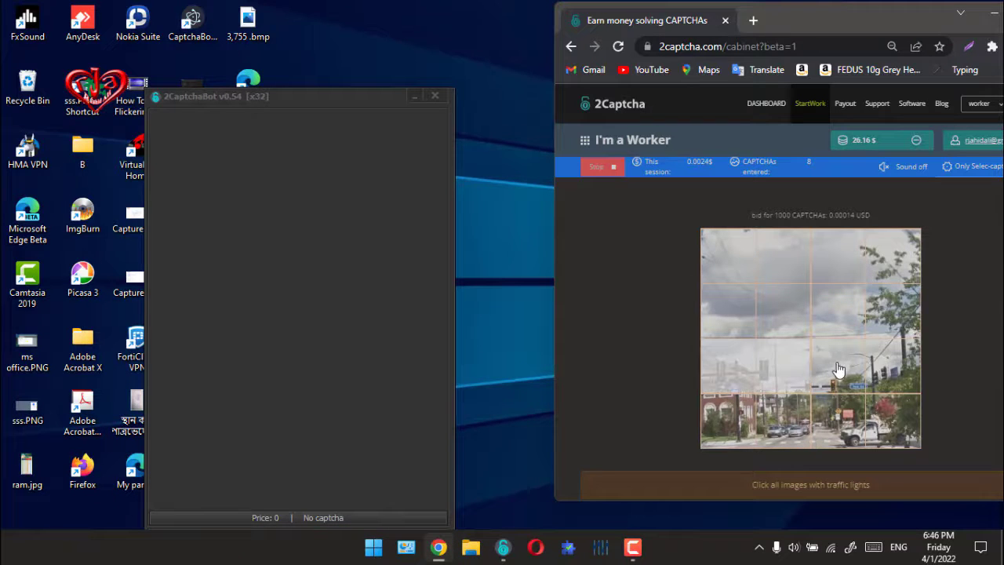
click(837, 372)
click(899, 370)
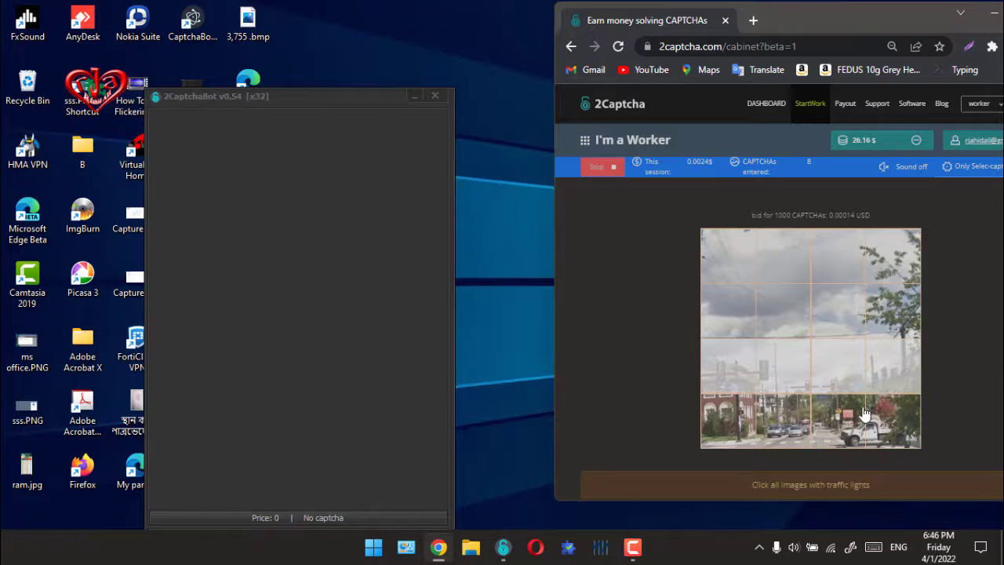
scroll(865, 414, down, 1)
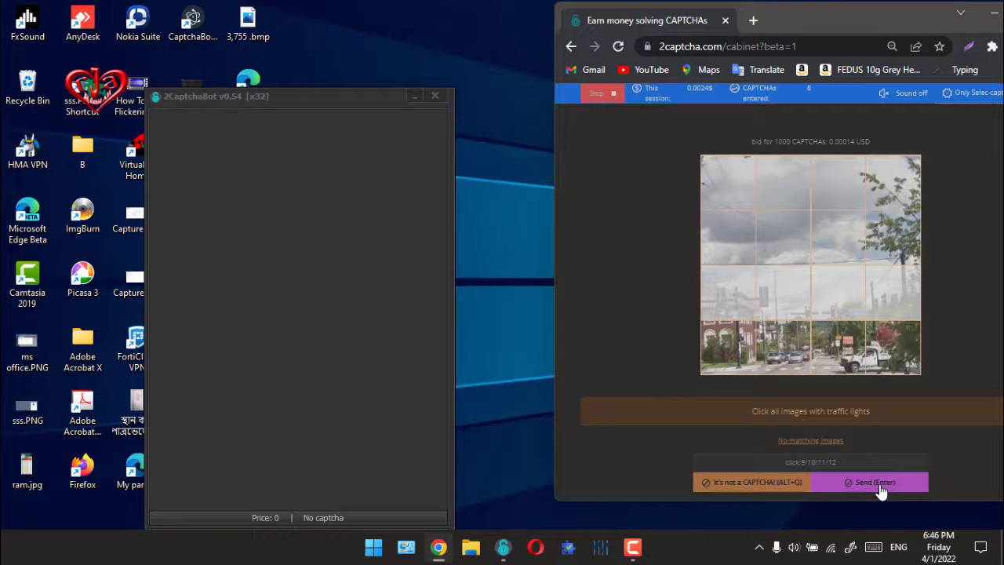
key(Return)
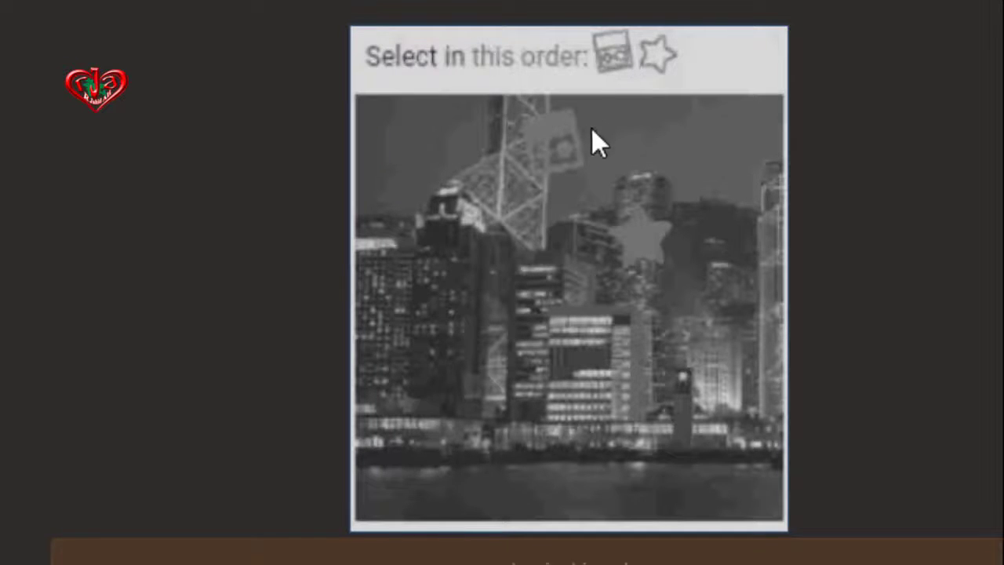
Mark the camera in the select-in-order captcha, redoing it once, and send.
click(562, 143)
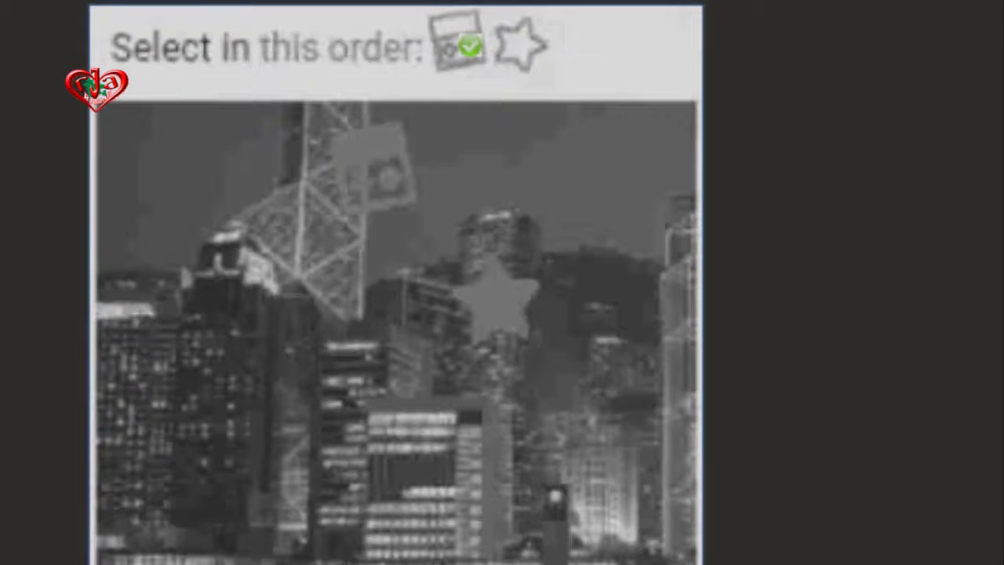
click(468, 40)
click(373, 179)
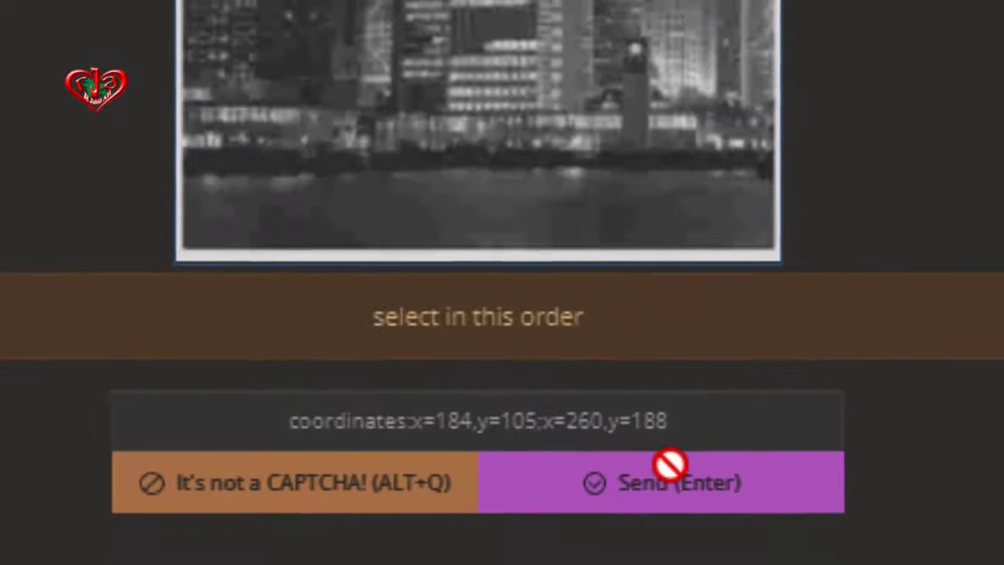
click(671, 464)
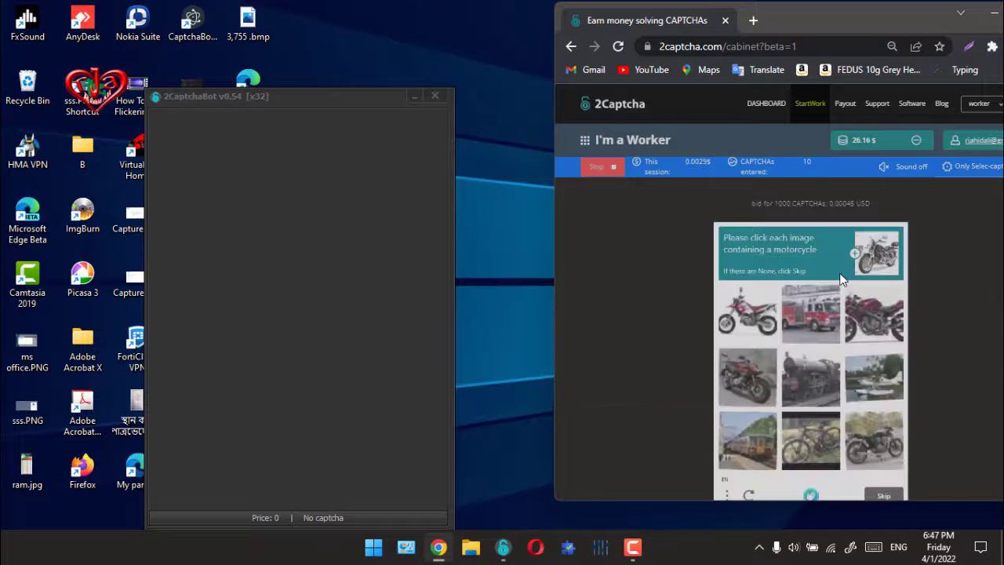
Mark the top-left and bottom-right motorcycle pictures and submit.
click(753, 311)
click(877, 443)
scroll(877, 444, down, 2)
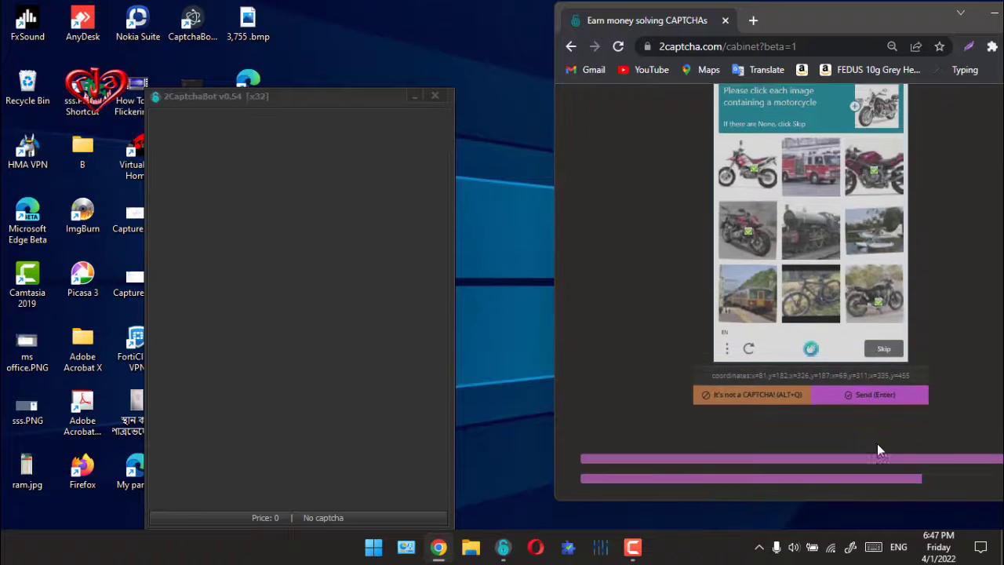
click(870, 398)
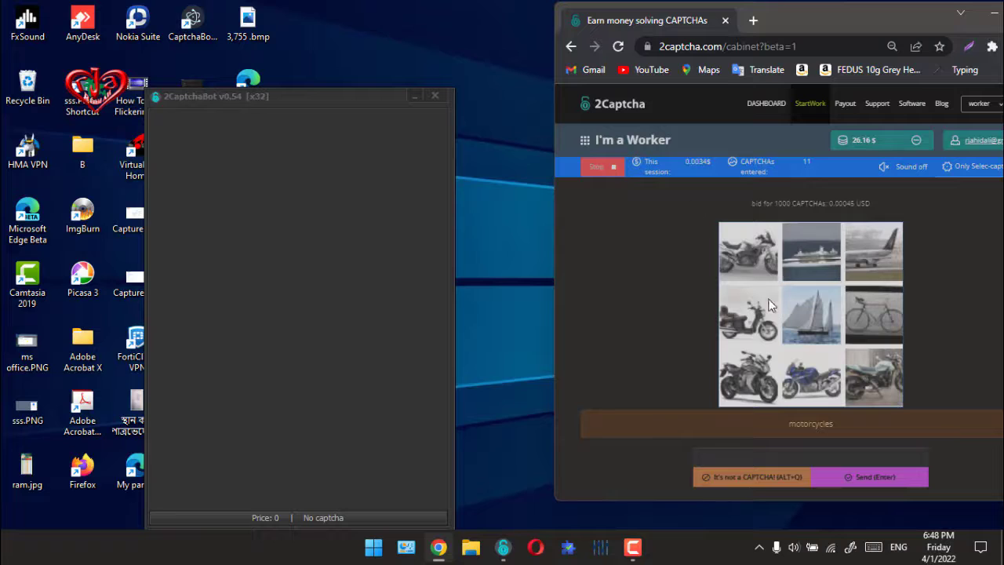
Mark the five motorcycle tiles (left column and bottom row) and submit the grid captcha.
click(752, 252)
click(756, 312)
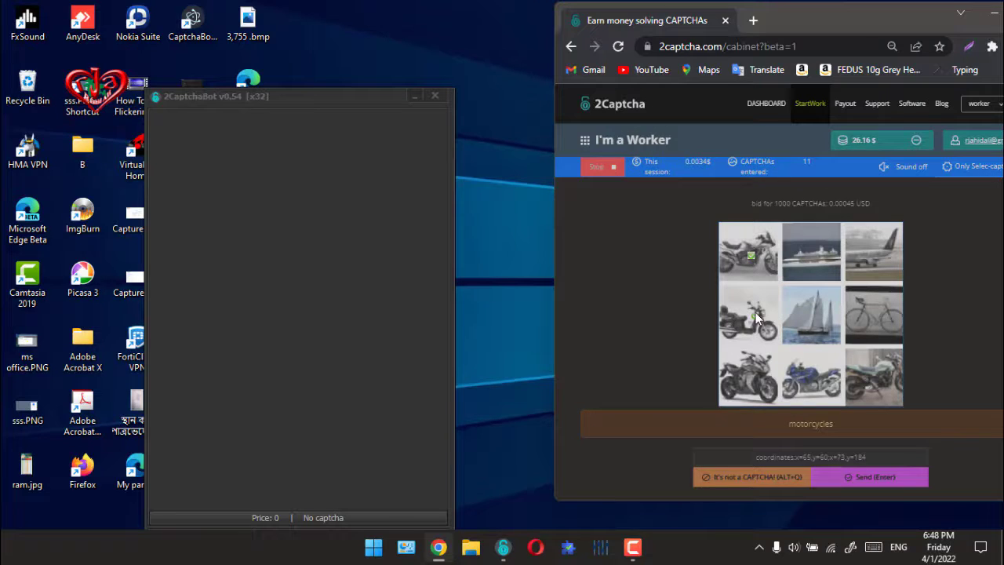
click(755, 373)
click(826, 379)
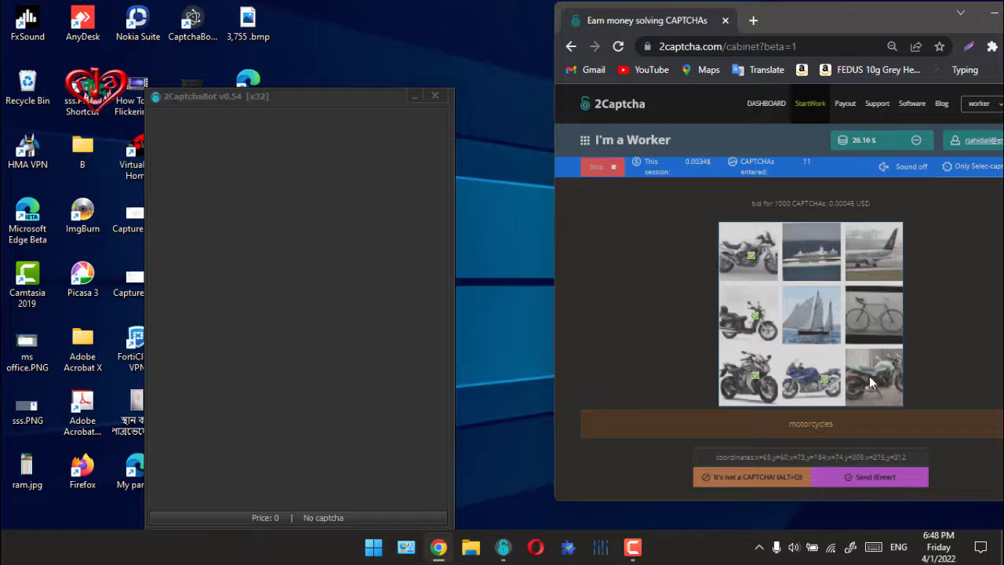
click(870, 377)
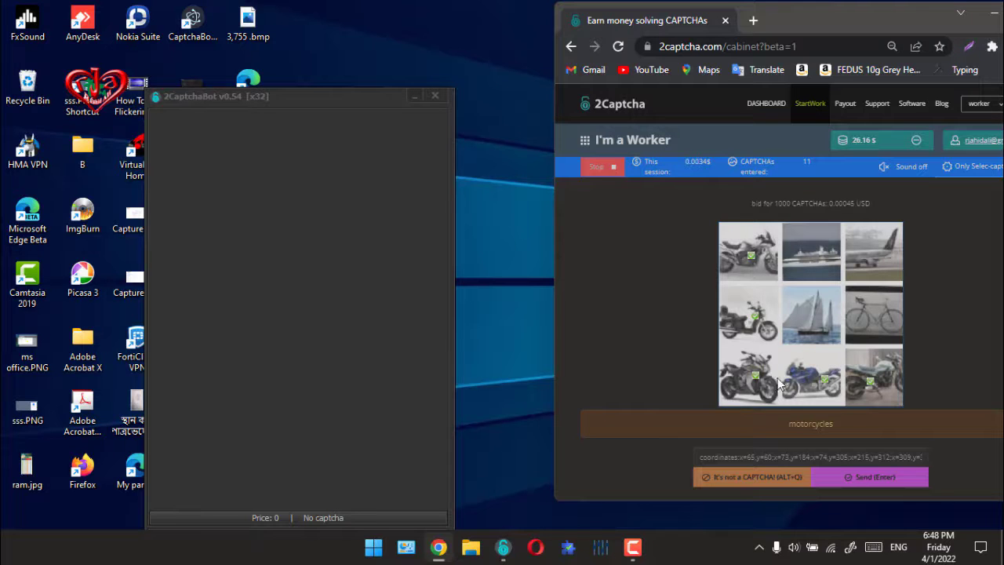
click(882, 486)
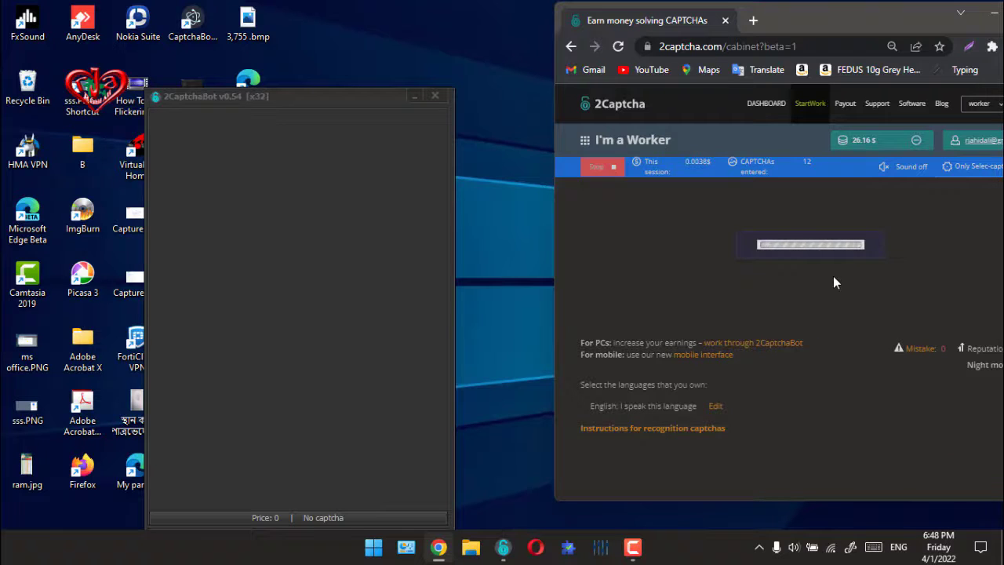
Stop web solving, place 2CaptchaBot beside Chrome, and start the bot fetching captchas.
click(602, 168)
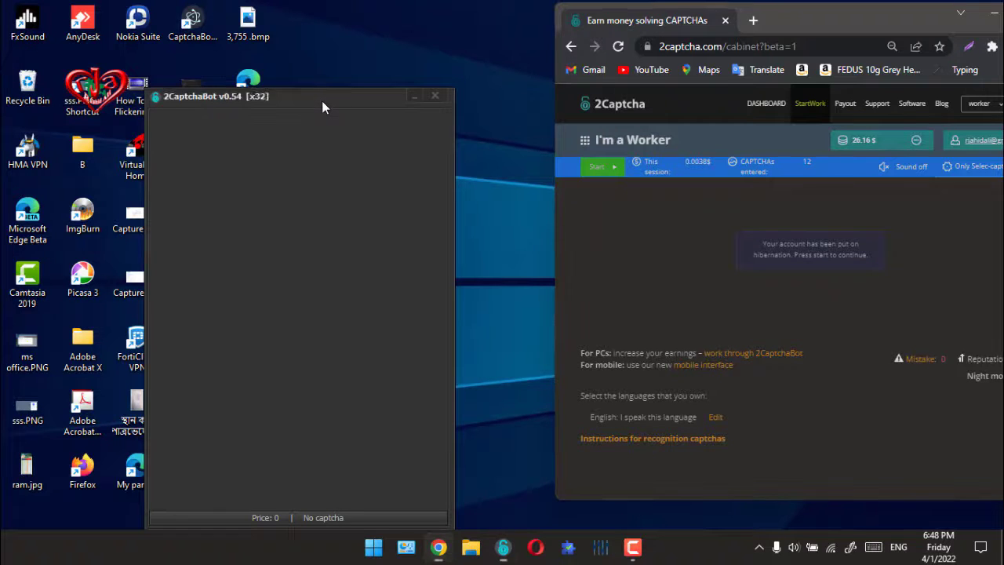
mouse_move(322, 98)
mouse_down()
mouse_move(377, 39)
mouse_move(667, 55)
mouse_up()
drag(808, 23, 442, 42)
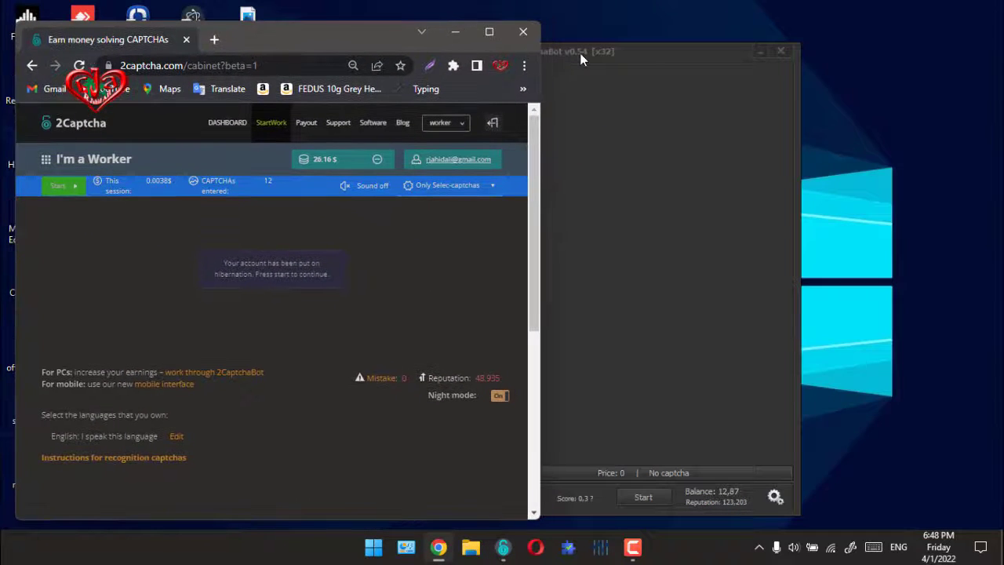
drag(580, 53, 679, 55)
click(748, 502)
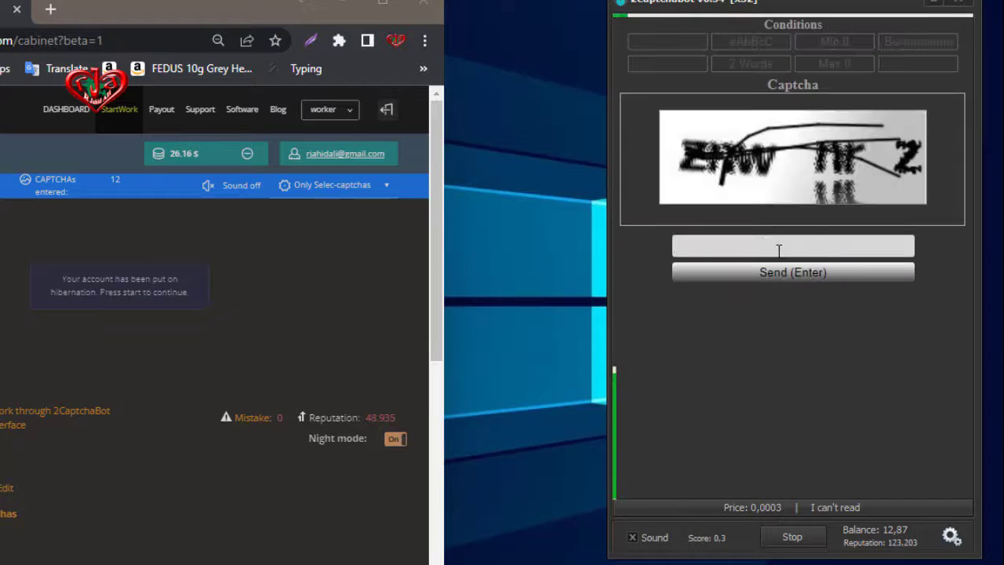
Answer the text captcha with 'znw nr z', send it, then stop 2CaptchaBot.
mouse_move(709, 182)
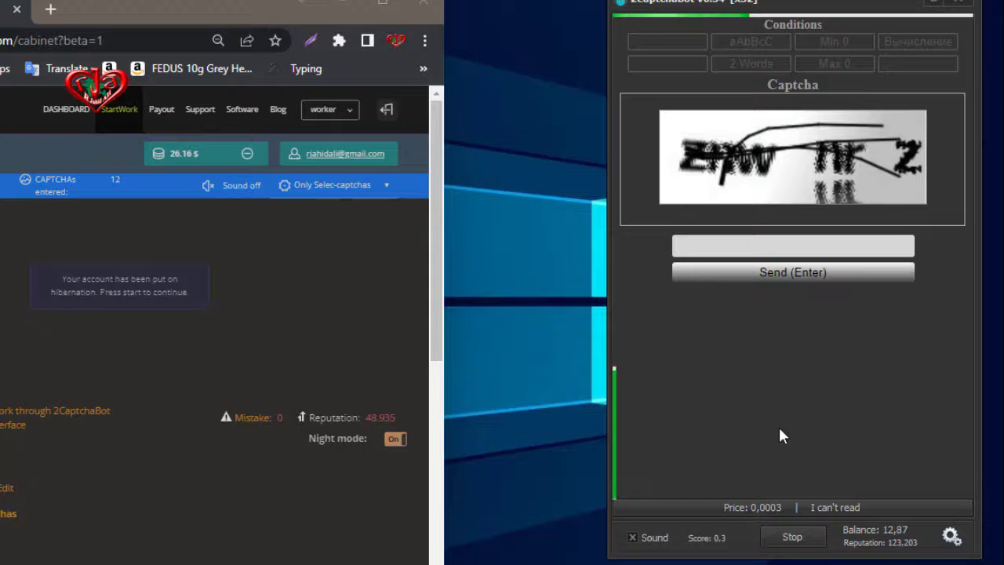
click(756, 245)
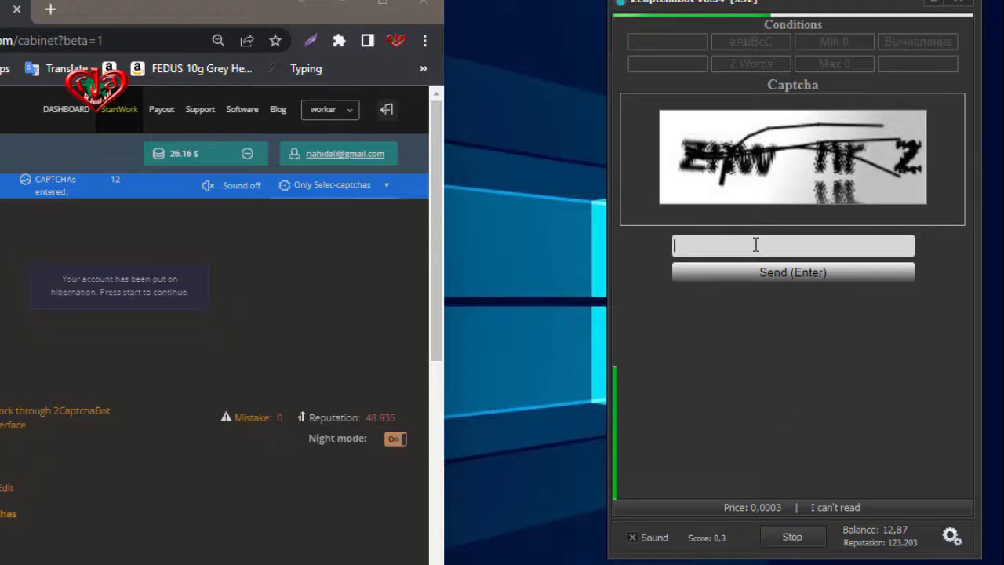
text(z)
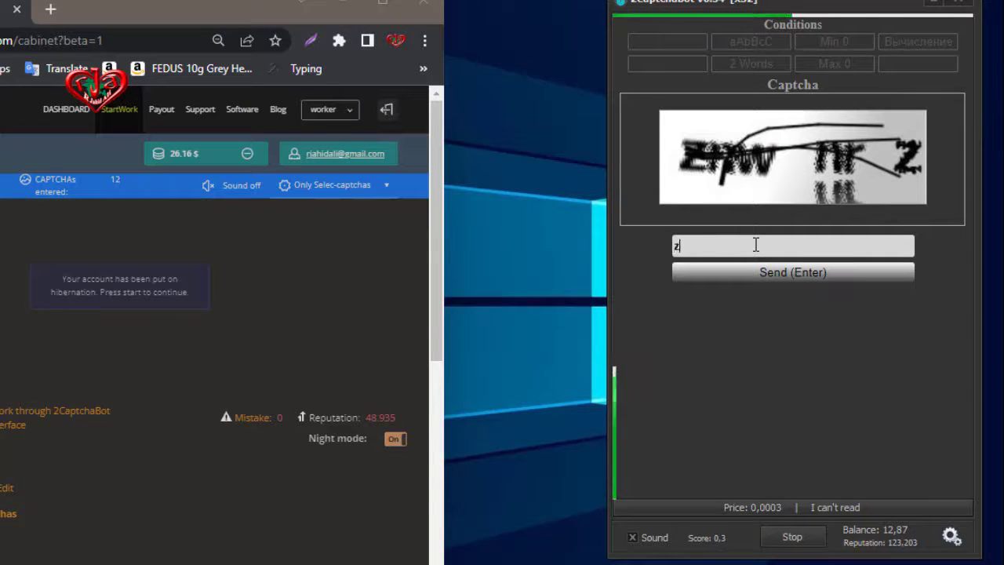
text(nw)
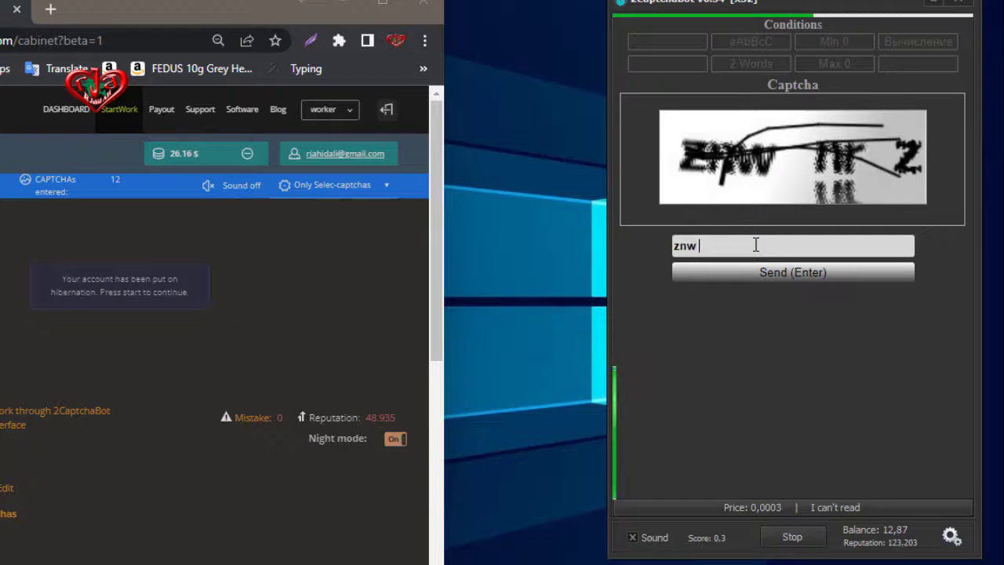
text( nrz)
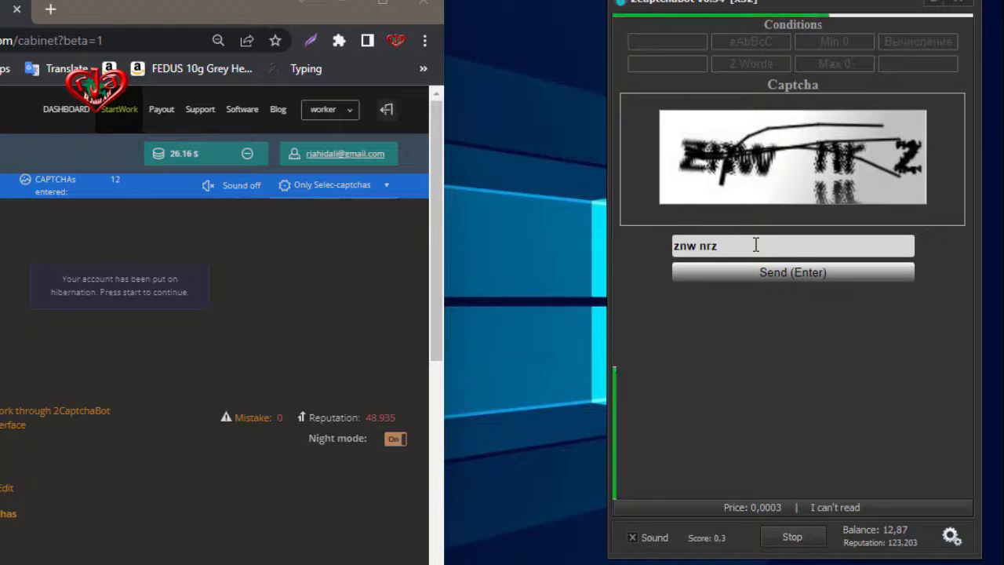
key(BackSpace)
text(z)
key(BackSpace)
key(Return)
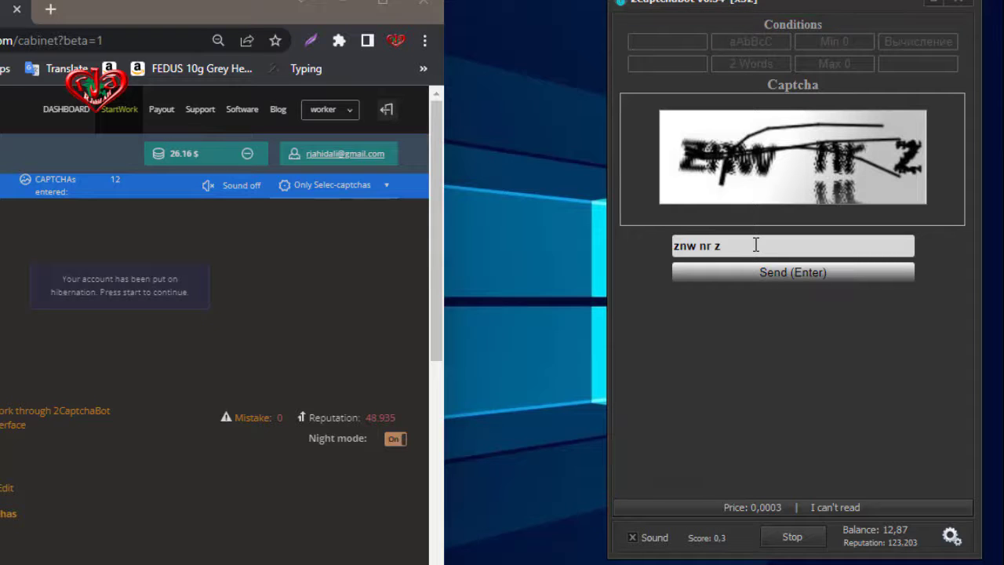
click(794, 537)
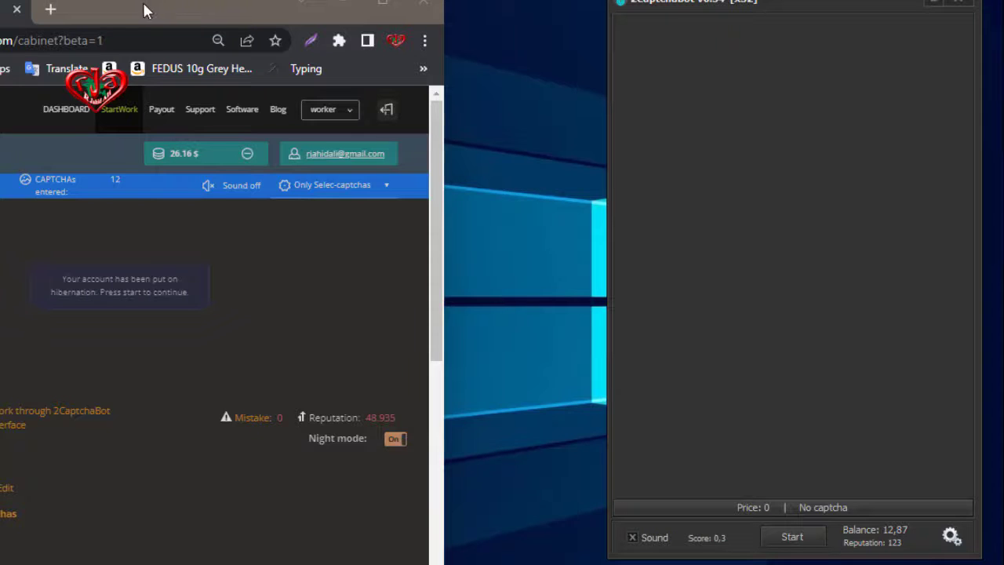
Move the Chrome window with the worker page to the centre and maximize it.
drag(143, 9, 588, 0)
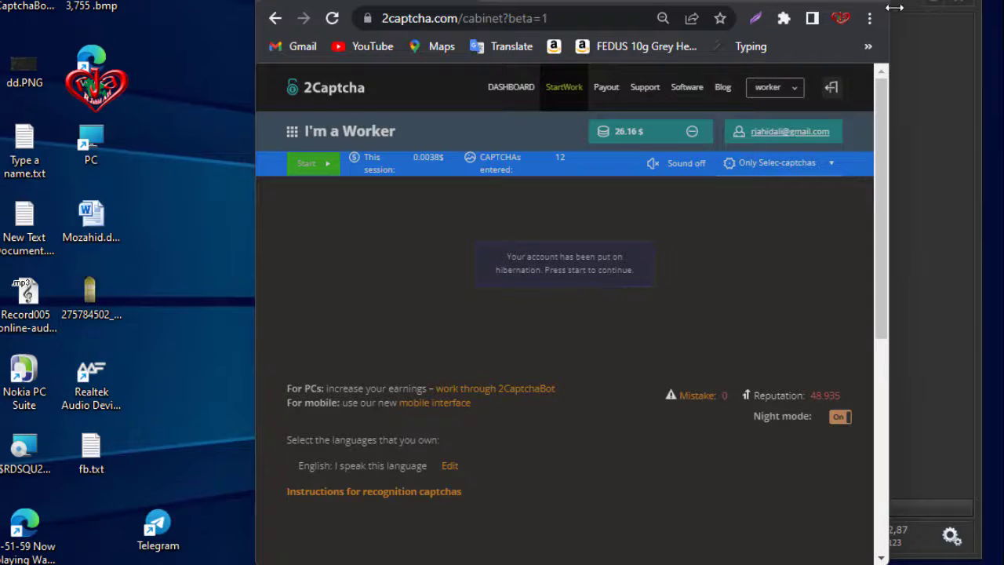
key(super+Up)
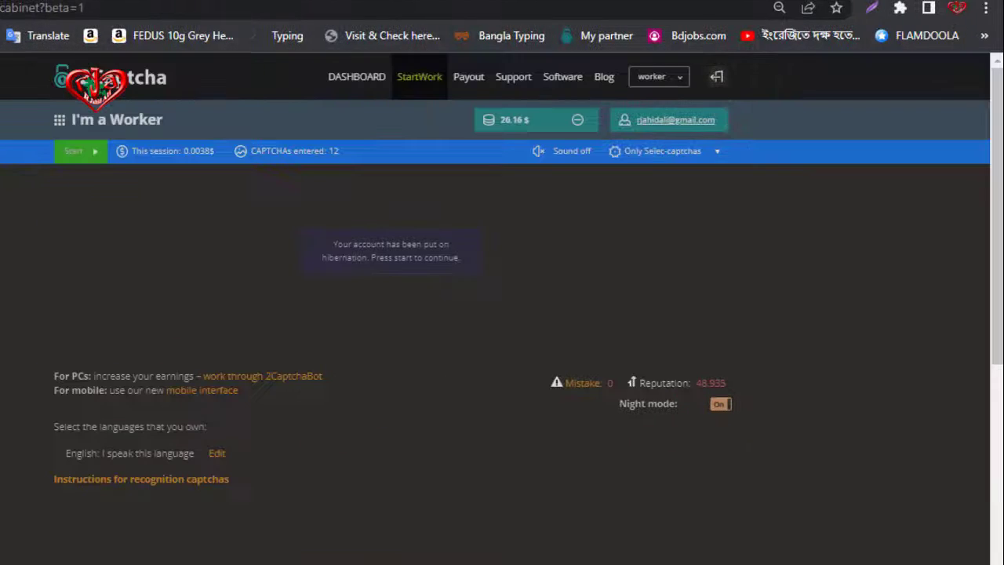